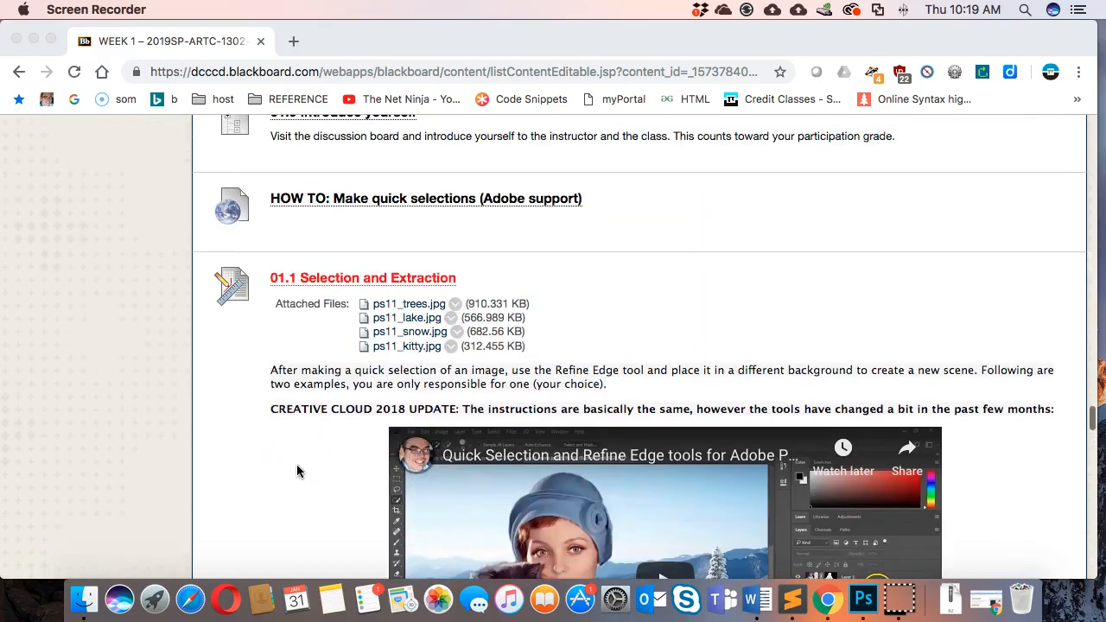
Review the 01.1 Selection and Extraction assignment in the Week 1 content, including its instructions, attached image files and example videos.
scroll(296, 471, up, 3)
scroll(297, 471, down, 5)
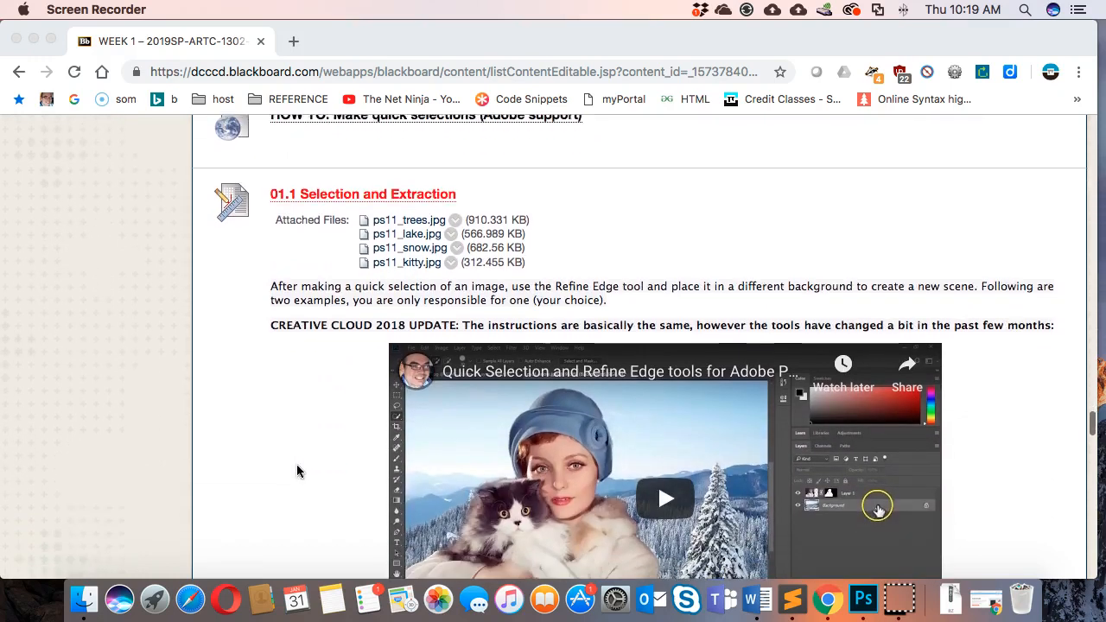
scroll(297, 471, down, 15)
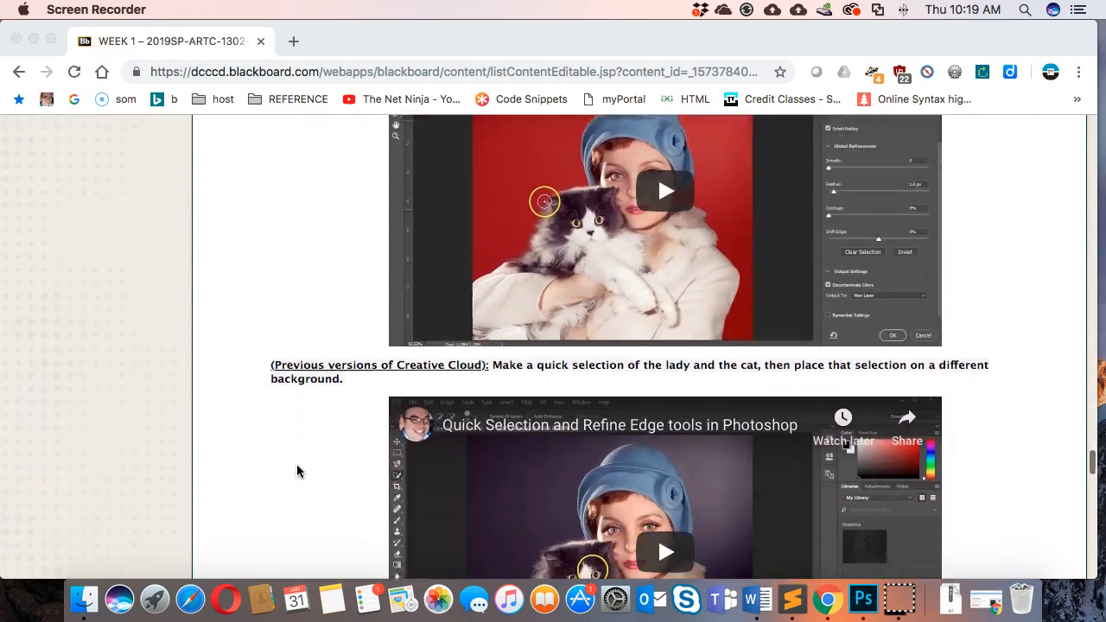
scroll(296, 471, down, 15)
scroll(296, 471, down, 3)
scroll(296, 471, up, 15)
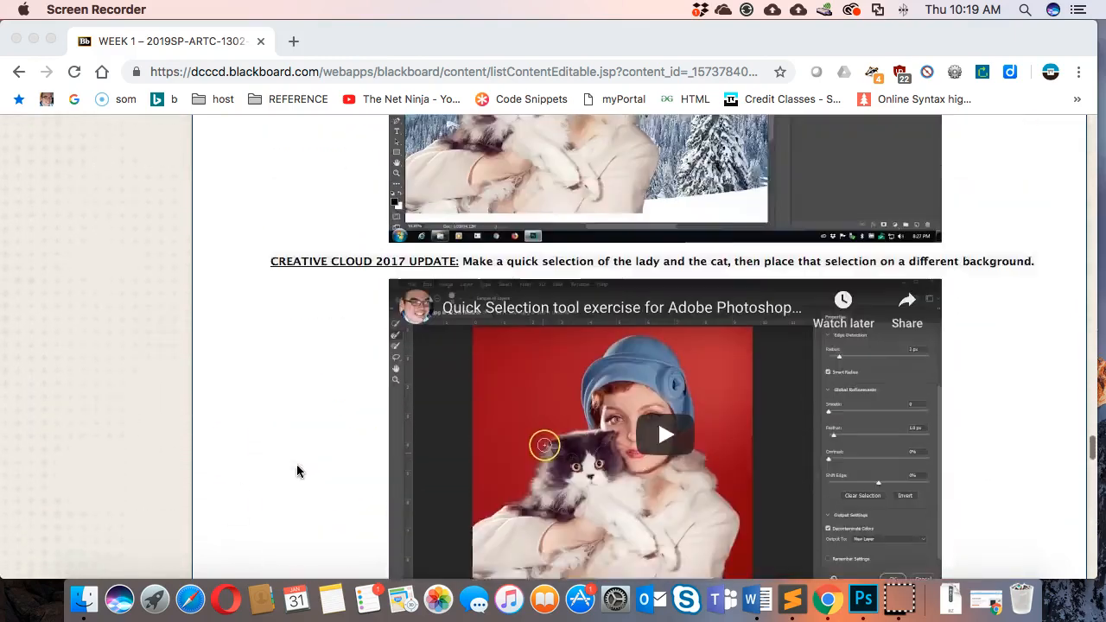
scroll(296, 471, up, 12)
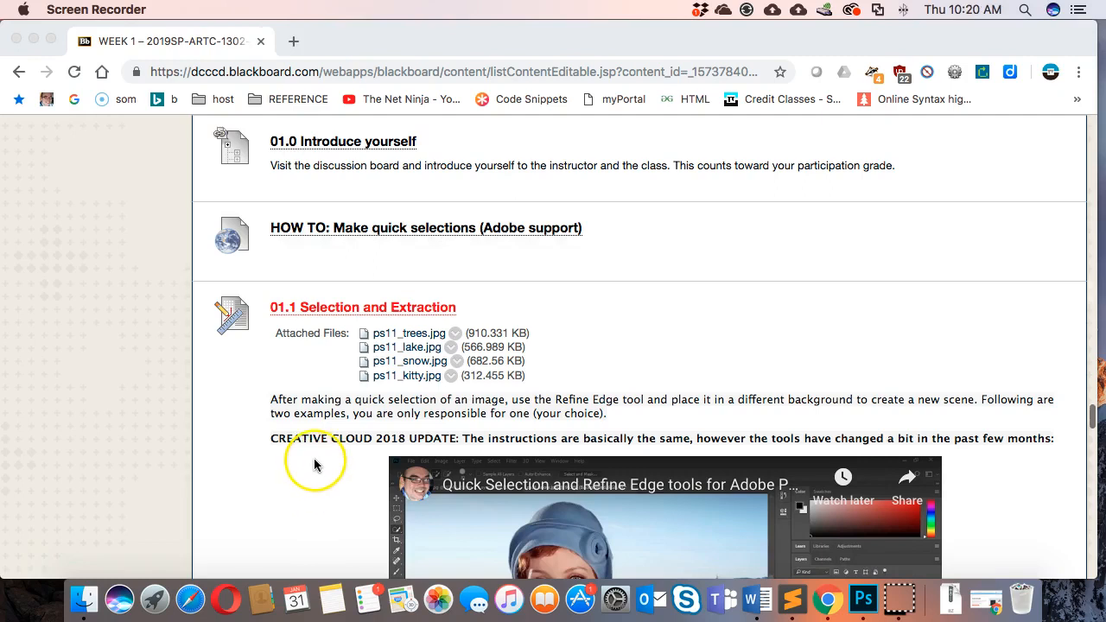
click(850, 601)
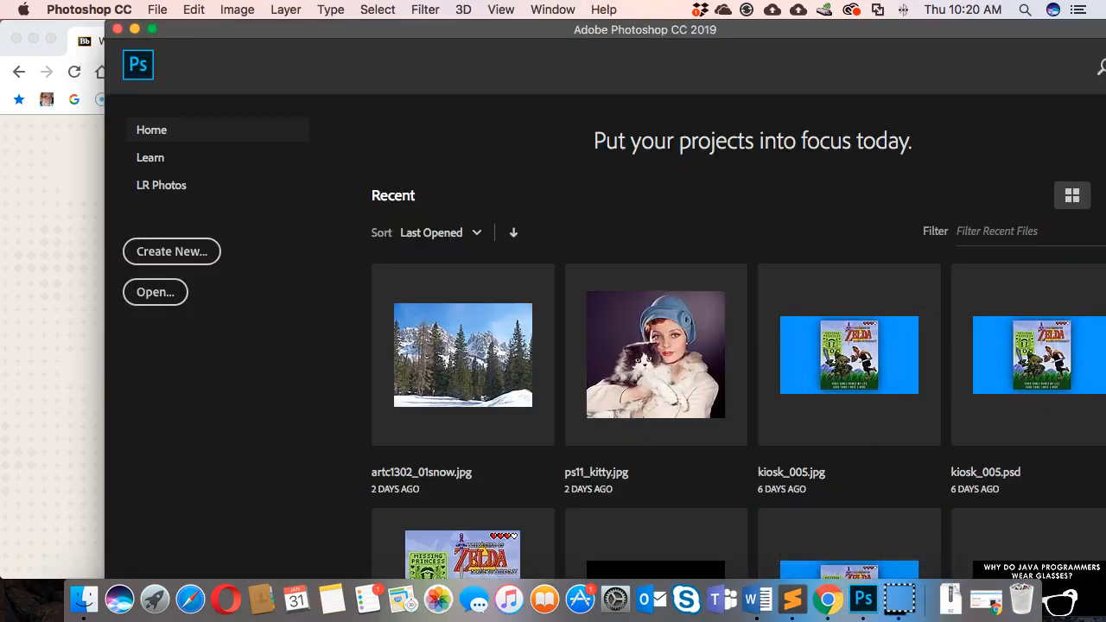
click(51, 158)
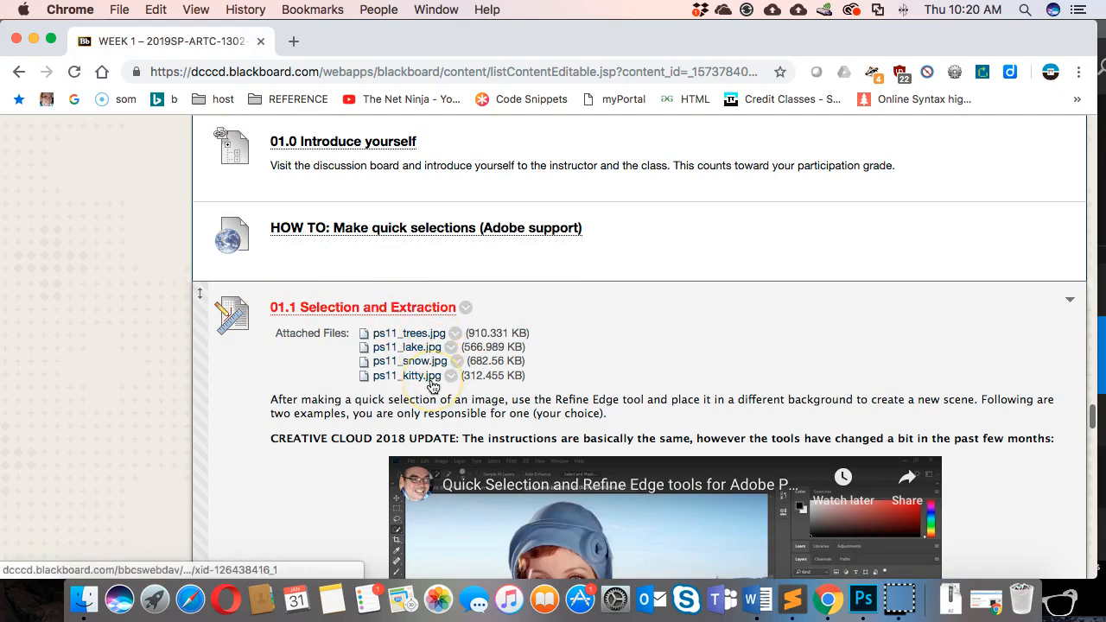
scroll(433, 381, down, 2)
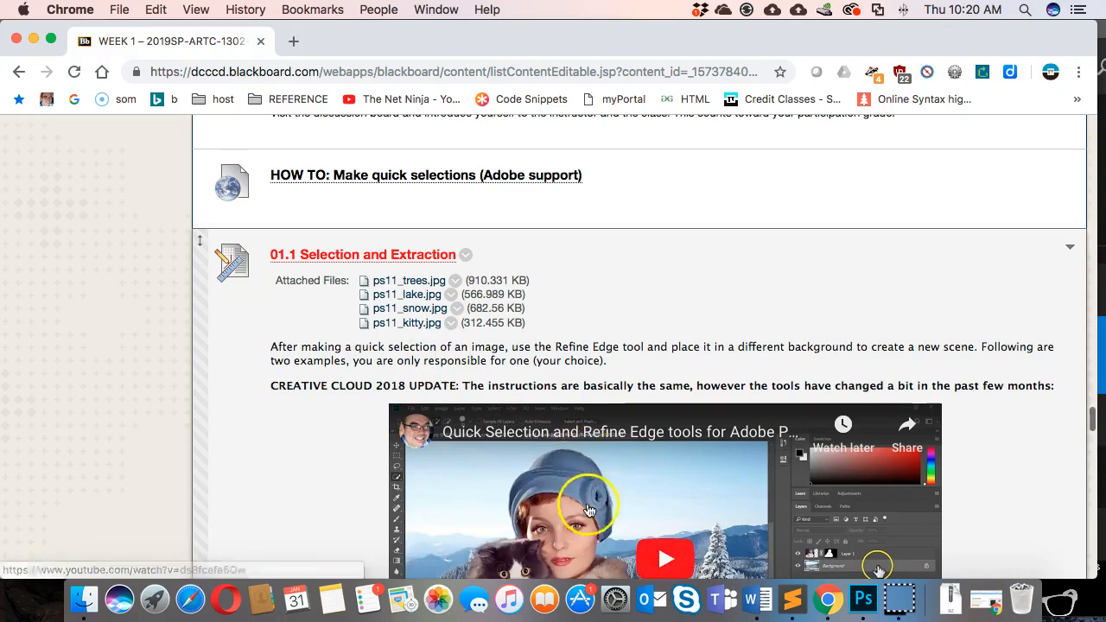
scroll(526, 502, down, 2)
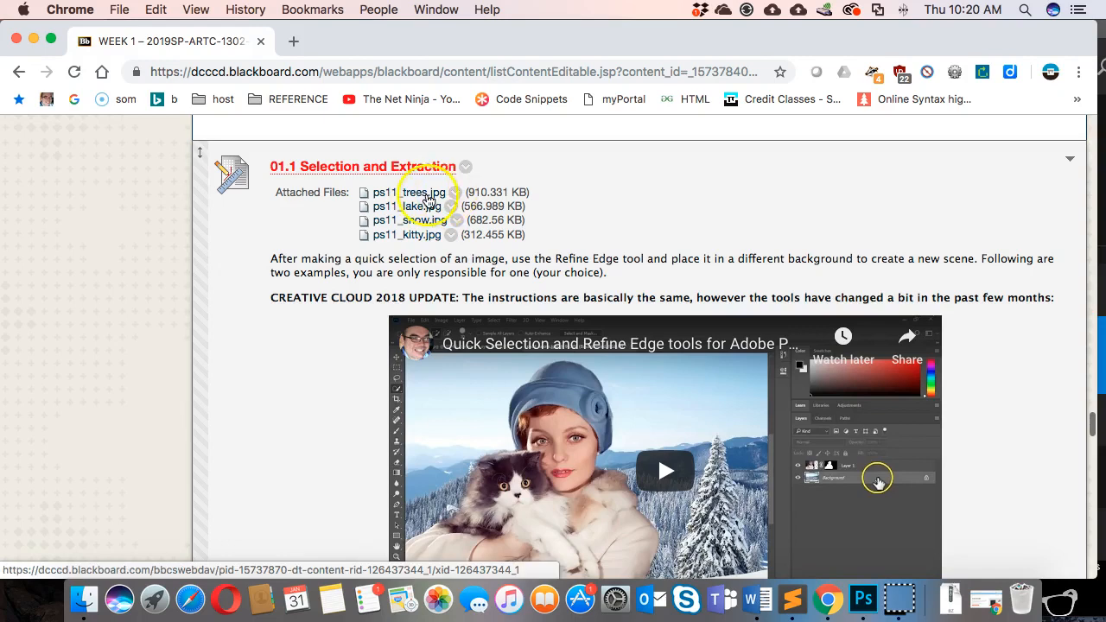
Start saving the linked ps11_kitty.jpg attachment to the computer and choose the Desktop as its location.
right_click(418, 244)
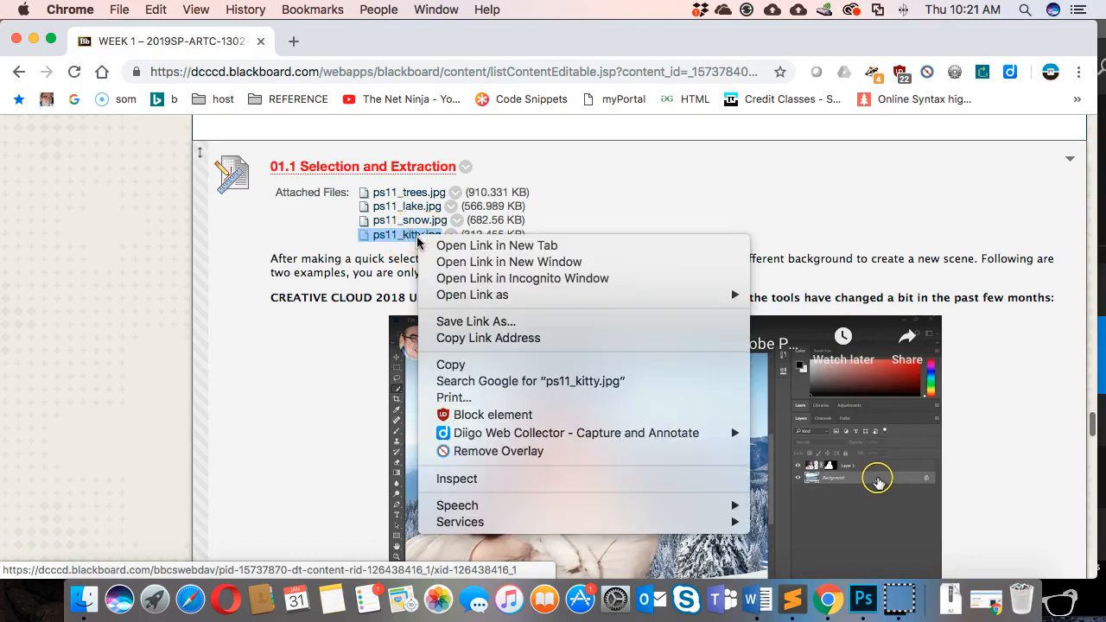
click(486, 328)
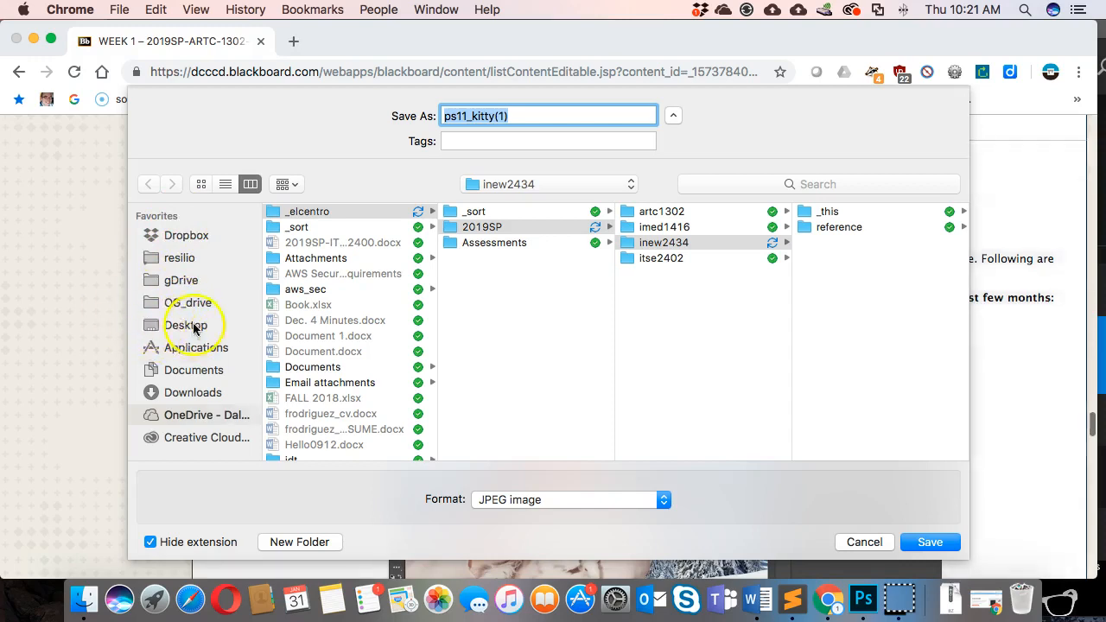
click(159, 325)
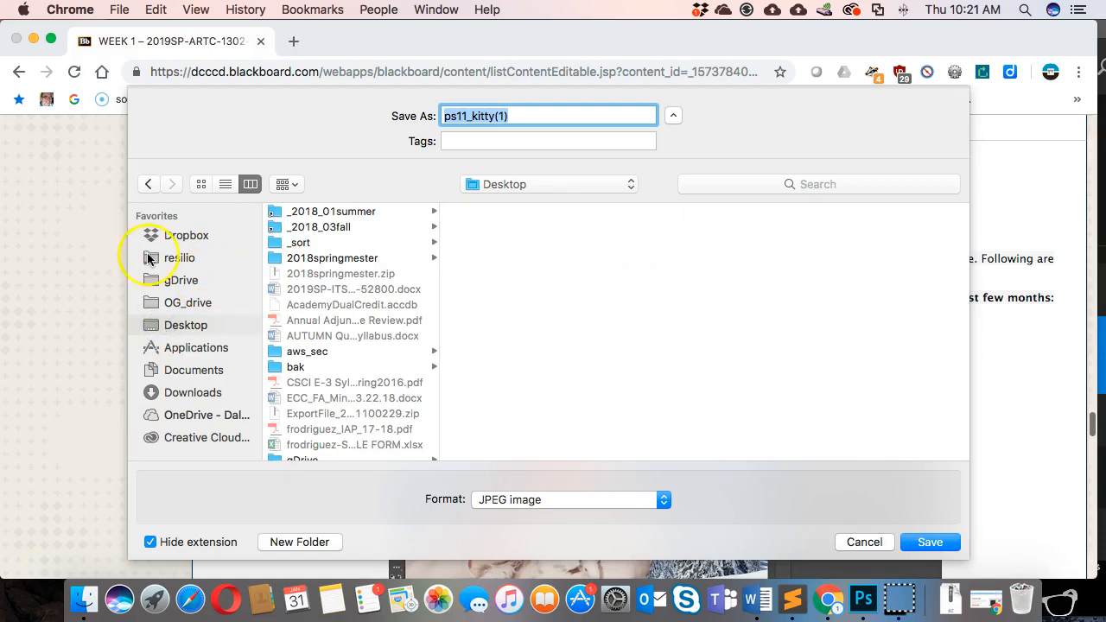
click(673, 116)
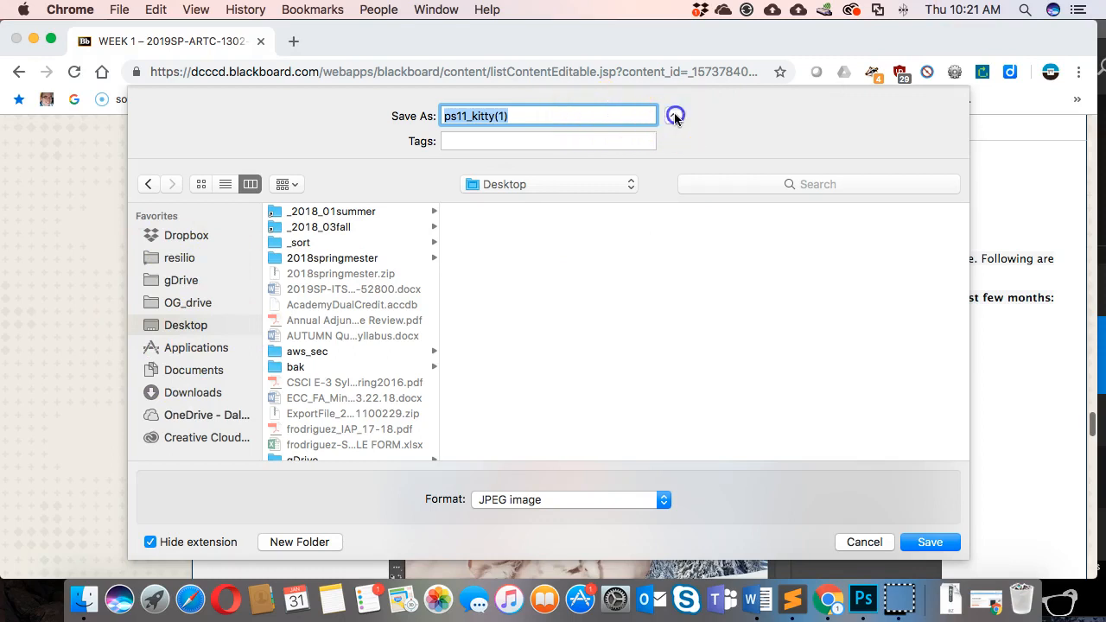
click(674, 116)
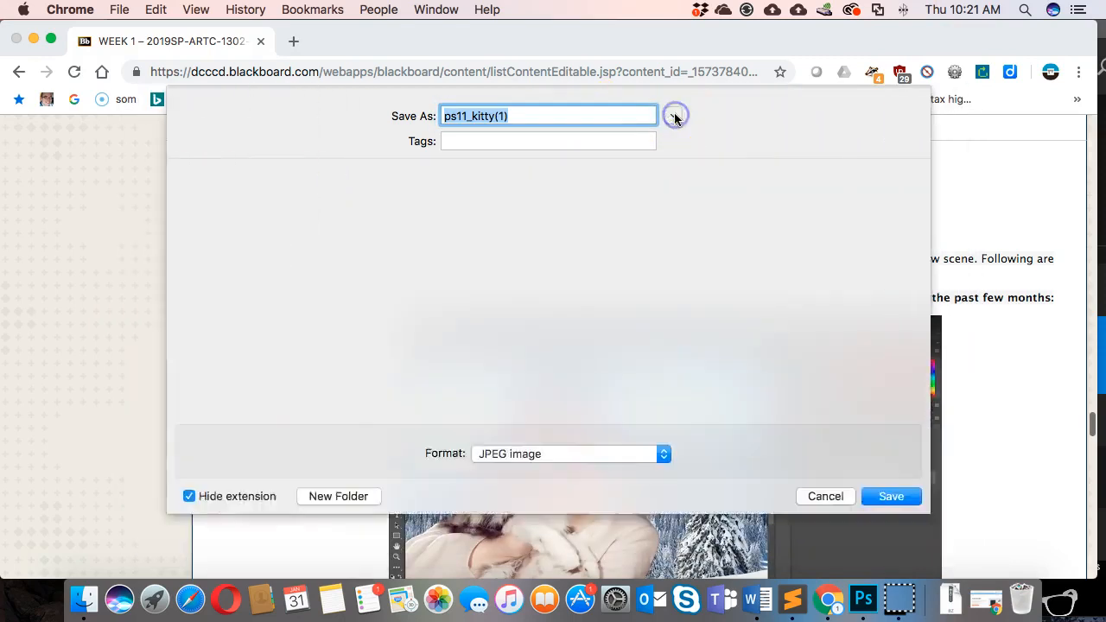
click(182, 324)
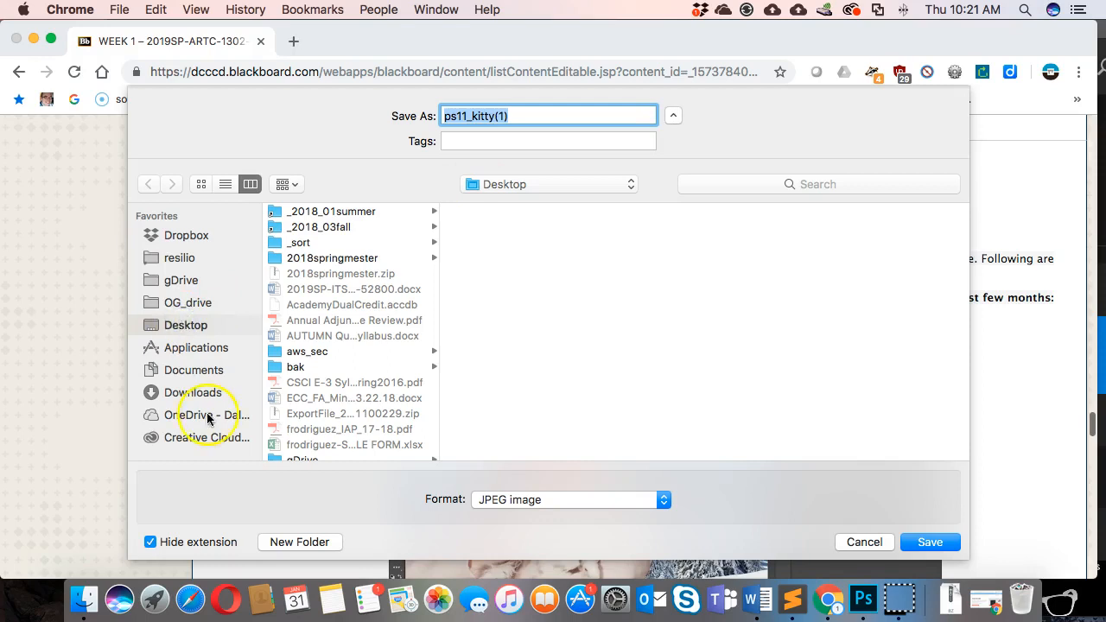
Create a folder named myfiles on the Desktop and save the kitty image in it as a JPEG.
click(301, 542)
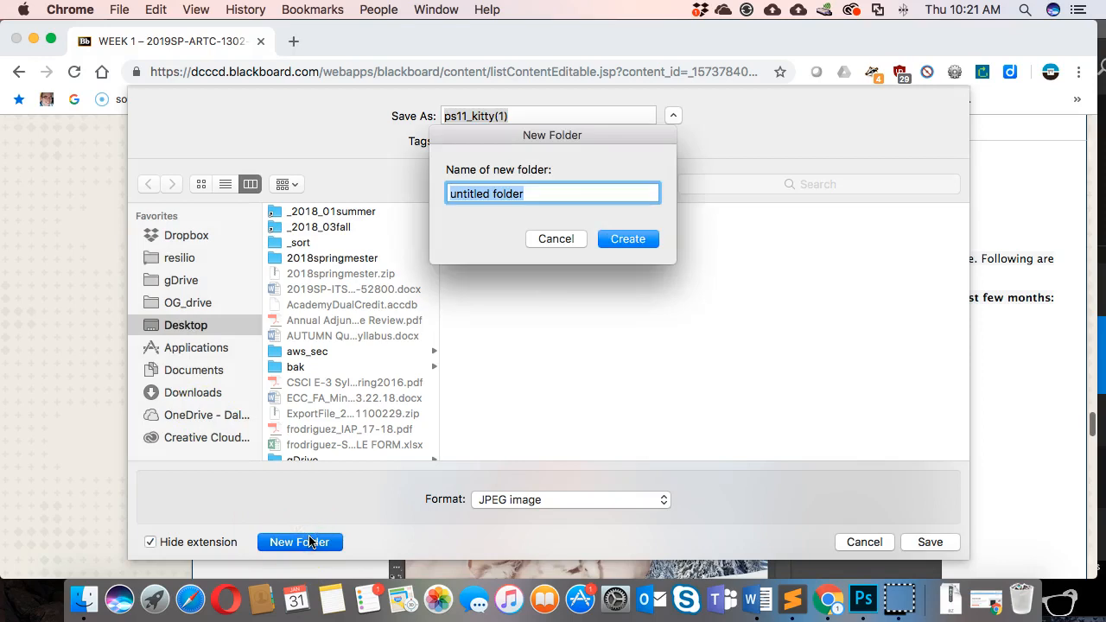
text(my)
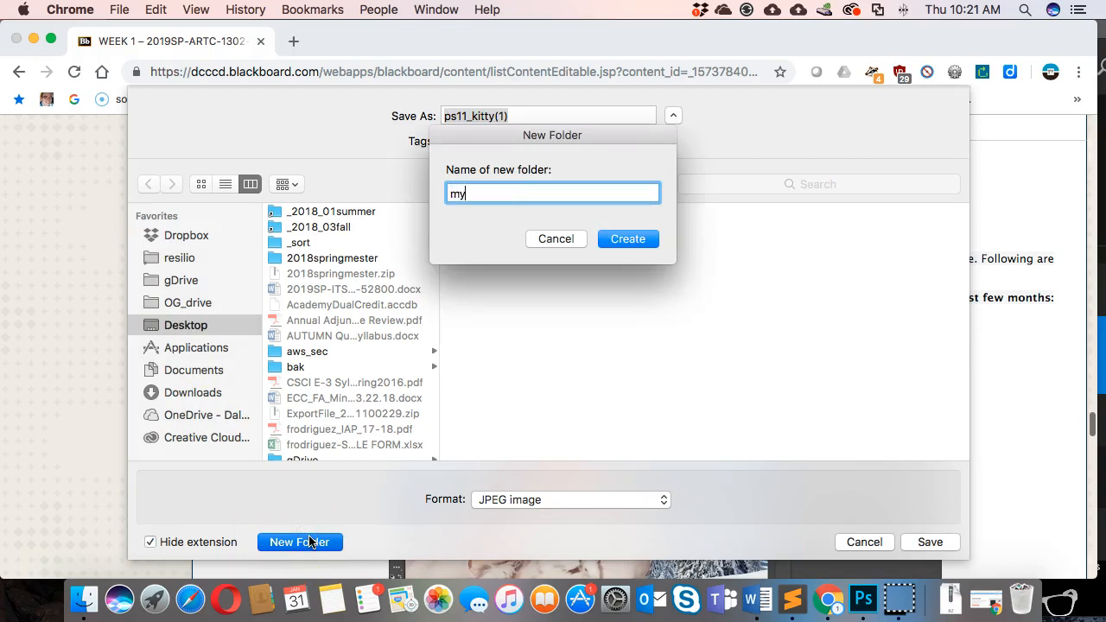
text(files)
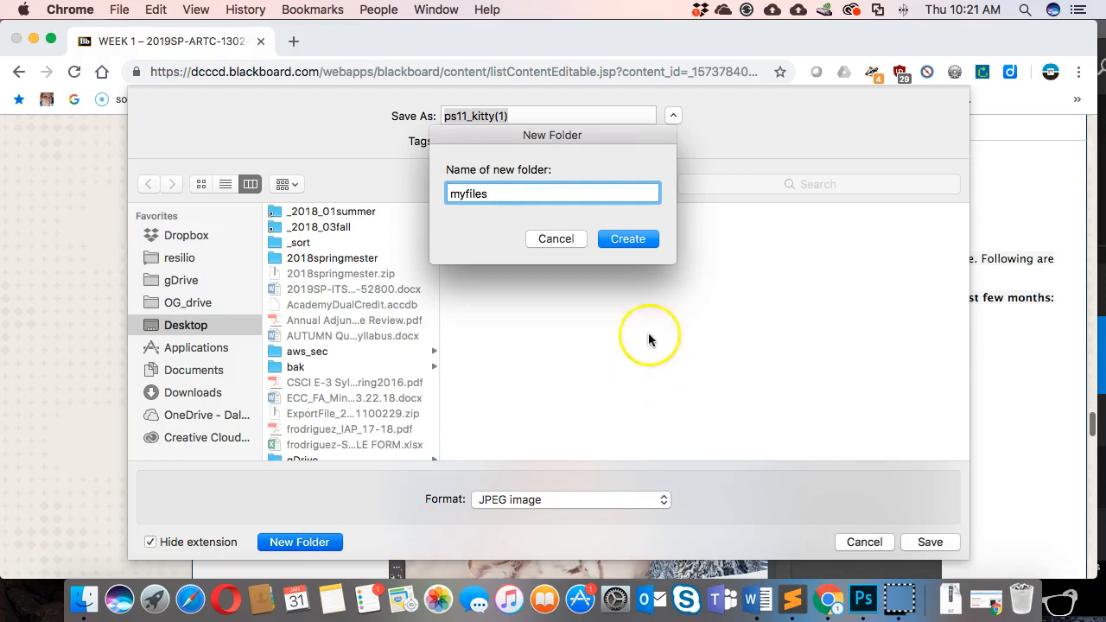
click(634, 242)
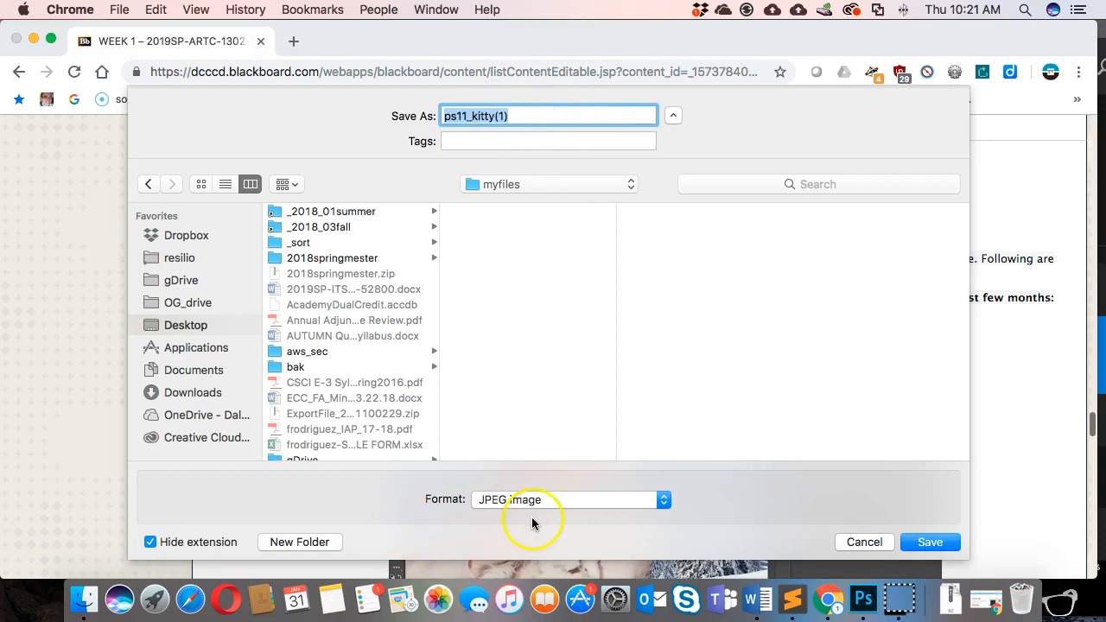
click(931, 542)
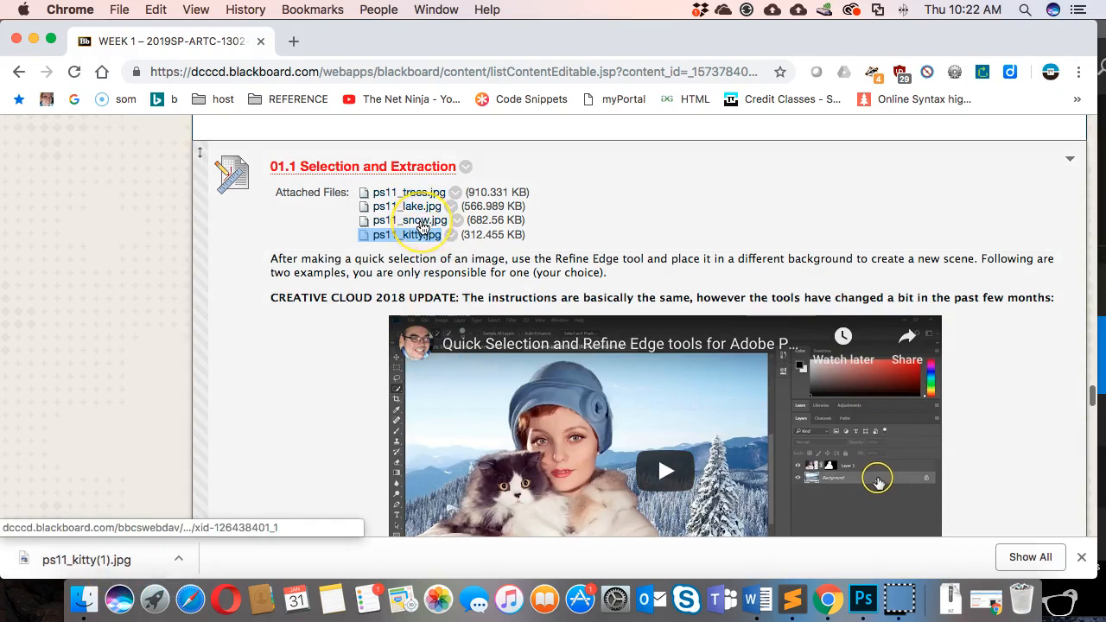
Save the linked ps11_snow.jpg attachment into the myfiles folder as a JPEG.
right_click(423, 228)
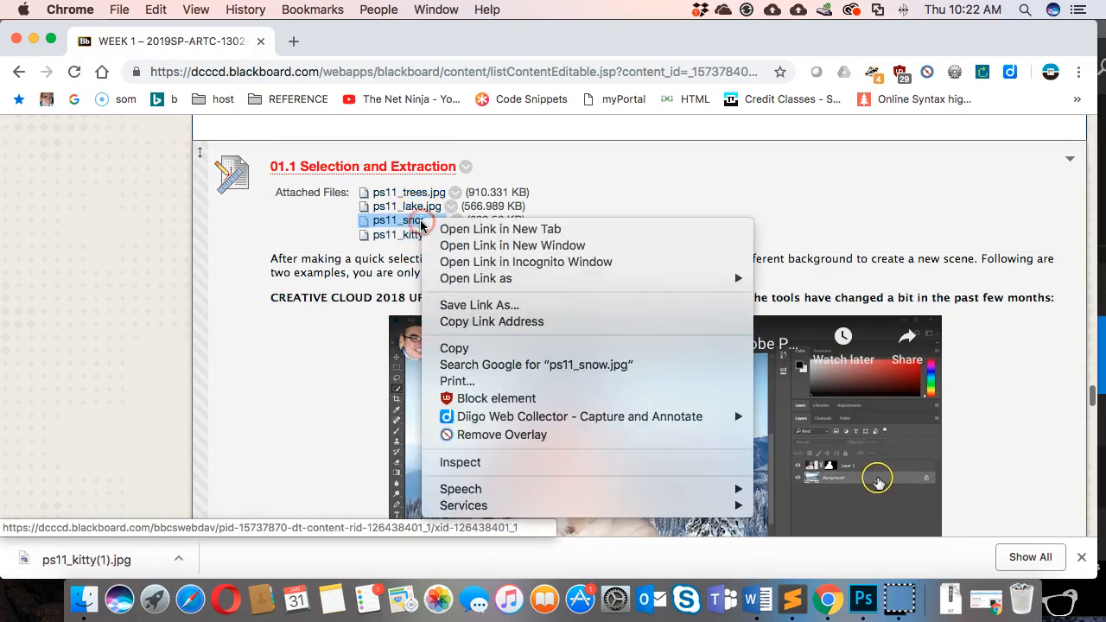
click(519, 307)
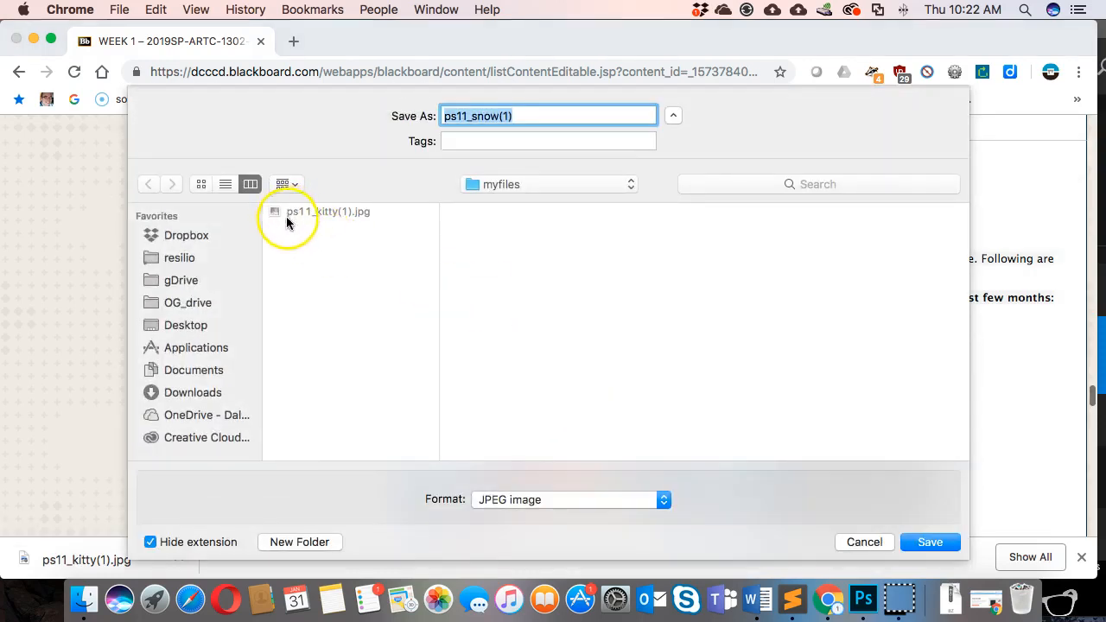
click(923, 542)
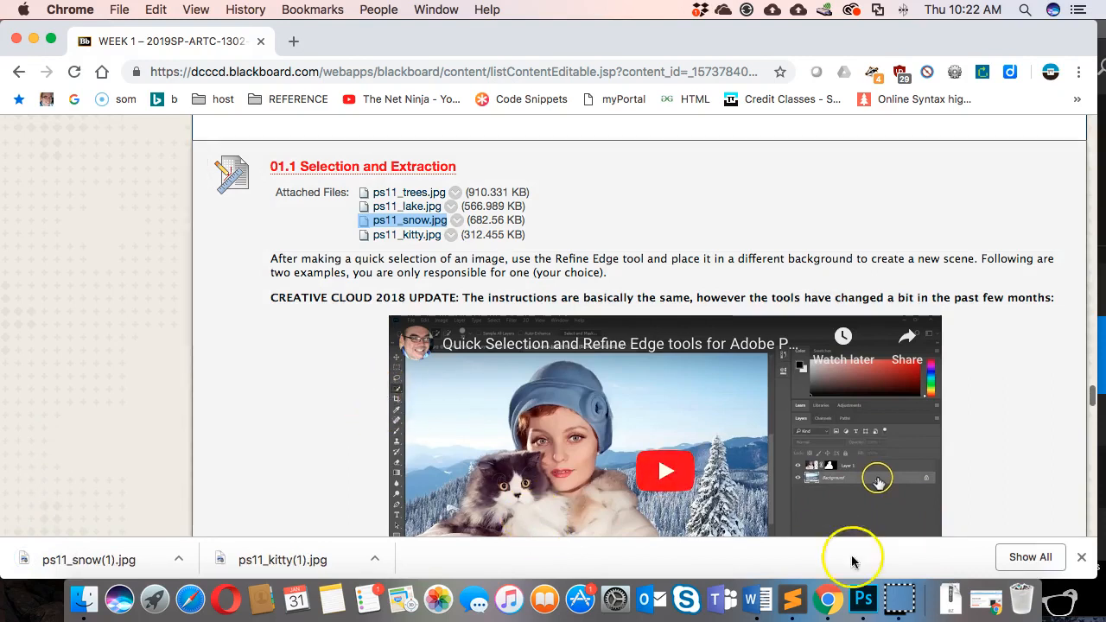
Switch to Photoshop, fit its window to the screen and look over the recent files.
click(862, 605)
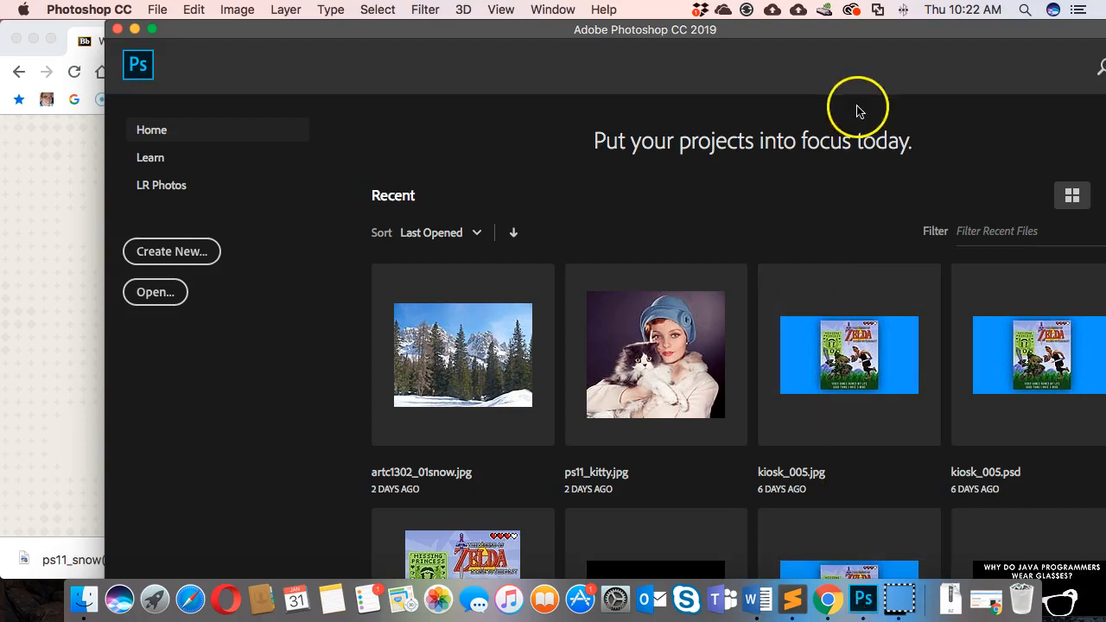
double_click(354, 29)
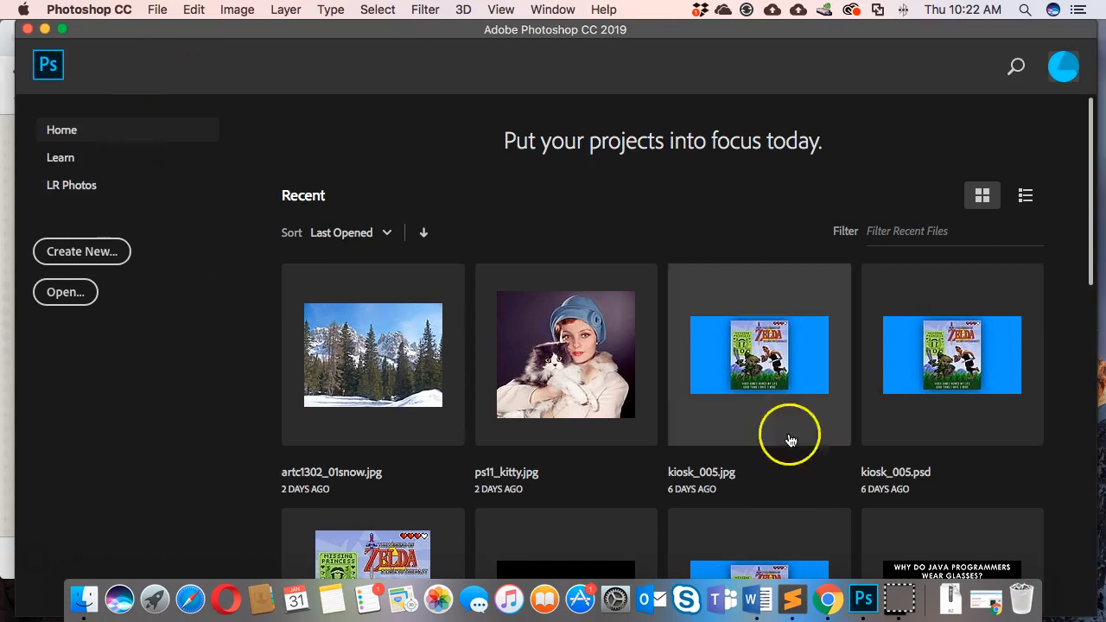
scroll(568, 325, down, 5)
scroll(568, 325, up, 5)
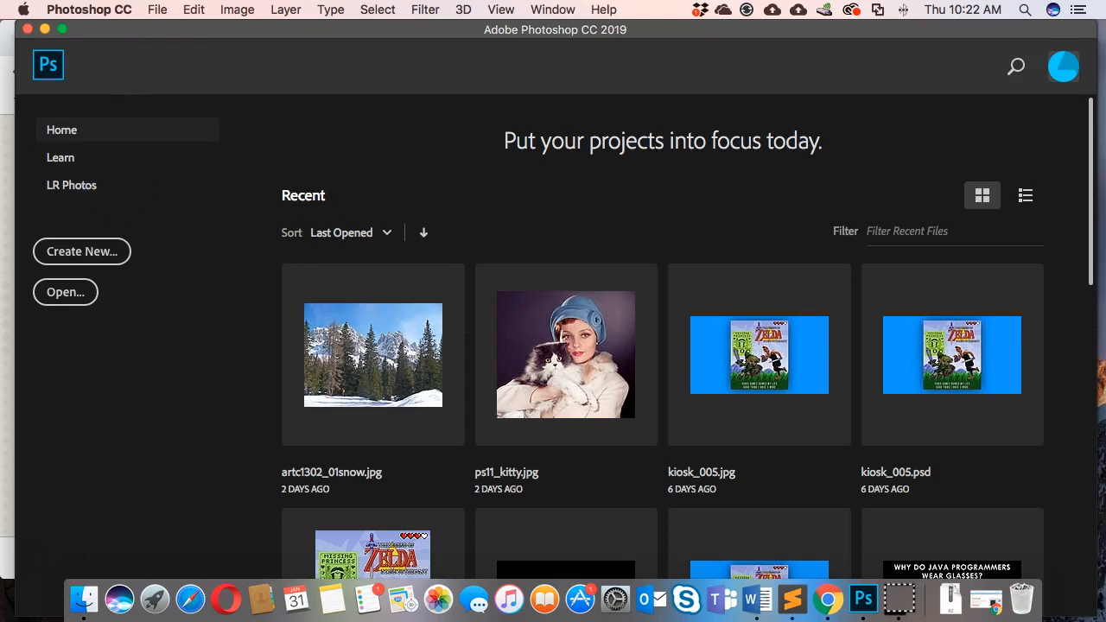
Start opening an existing file and browse to the myfiles folder on the Desktop.
click(158, 9)
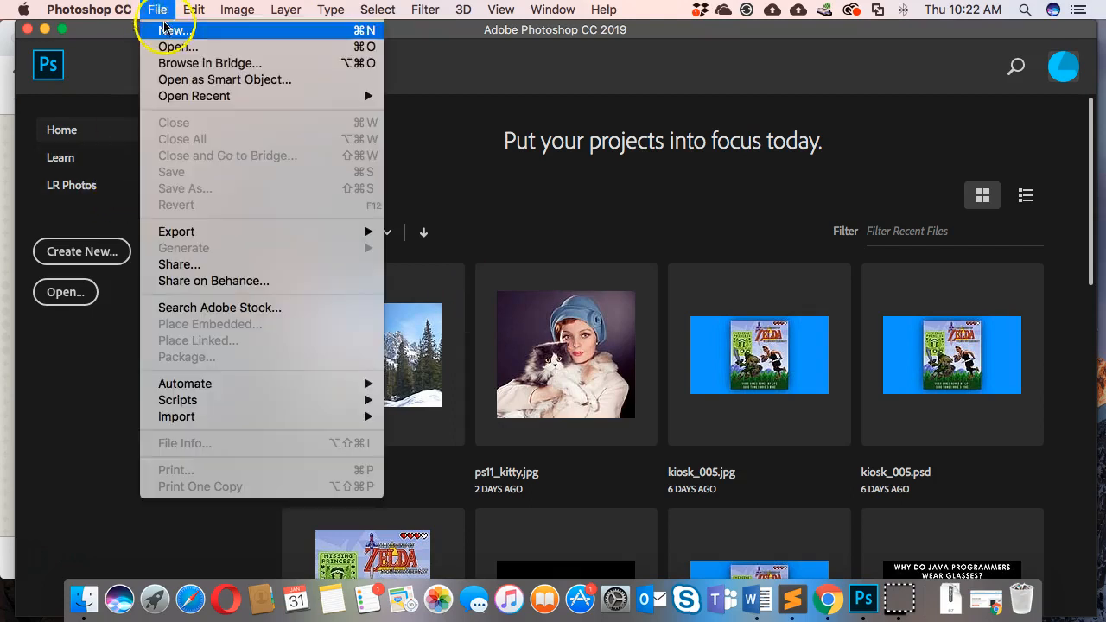
click(182, 50)
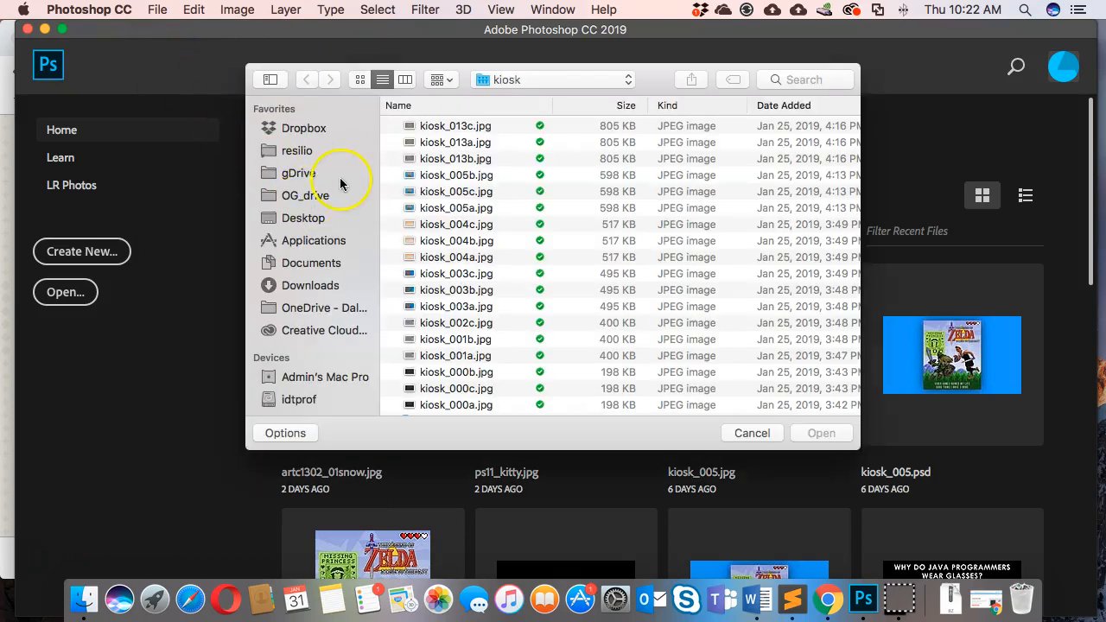
click(296, 221)
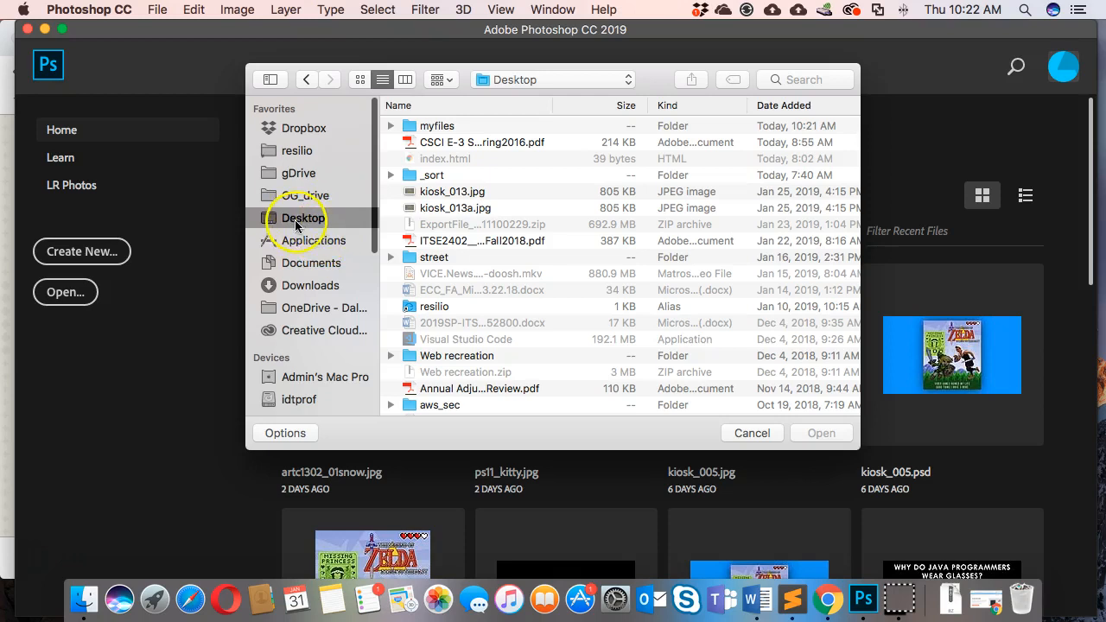
click(435, 127)
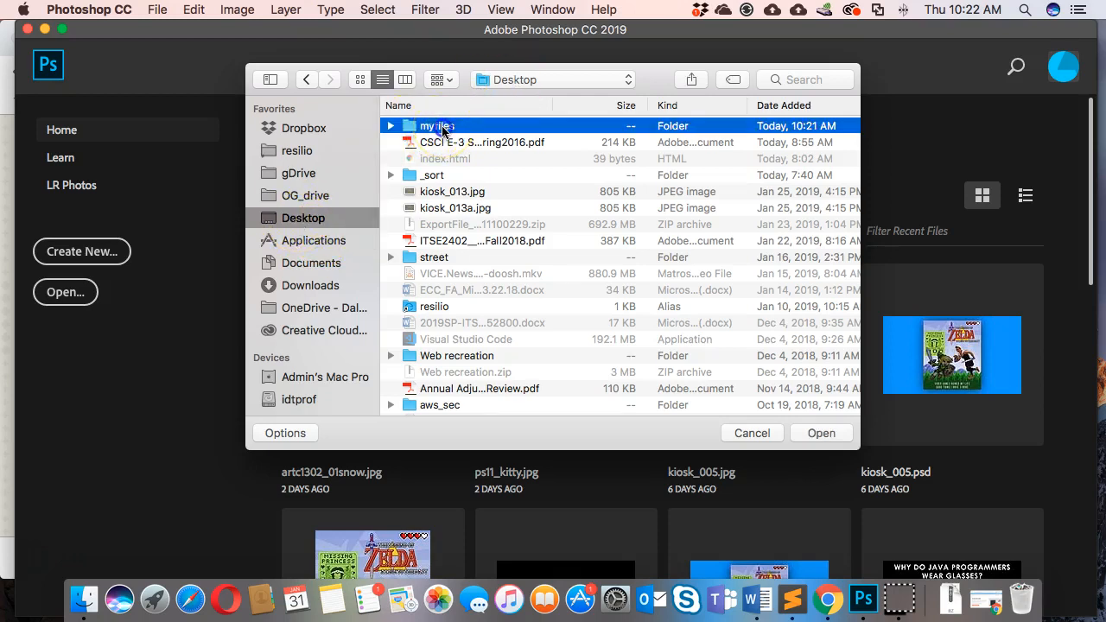
double_click(443, 128)
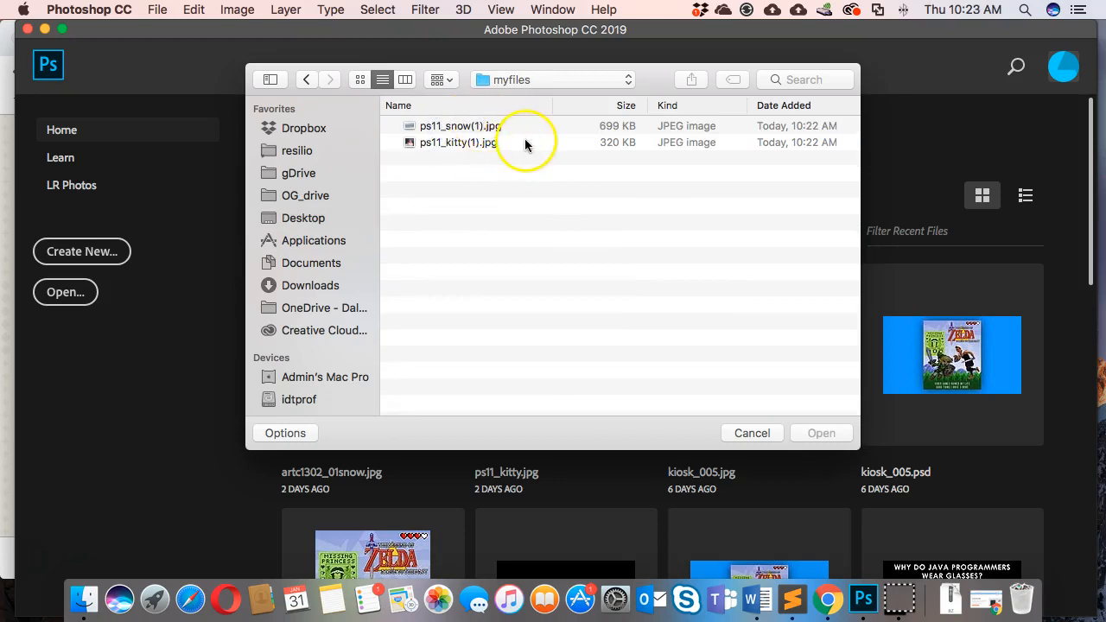
Show the folder's images as thumbnails and open ps11_kitty(1).jpg.
click(478, 144)
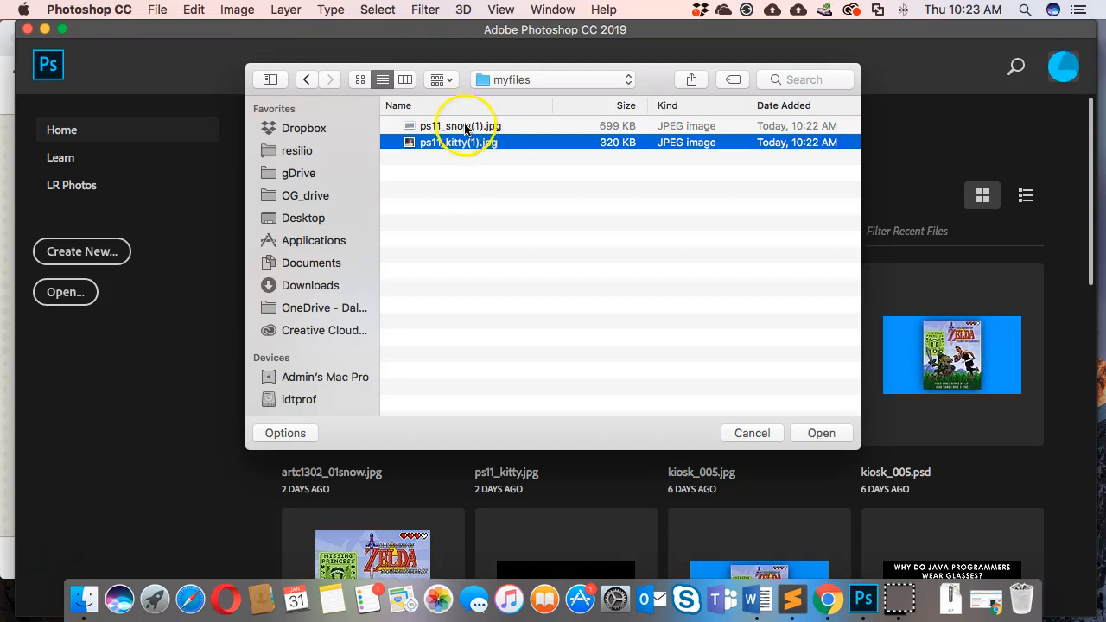
click(466, 128)
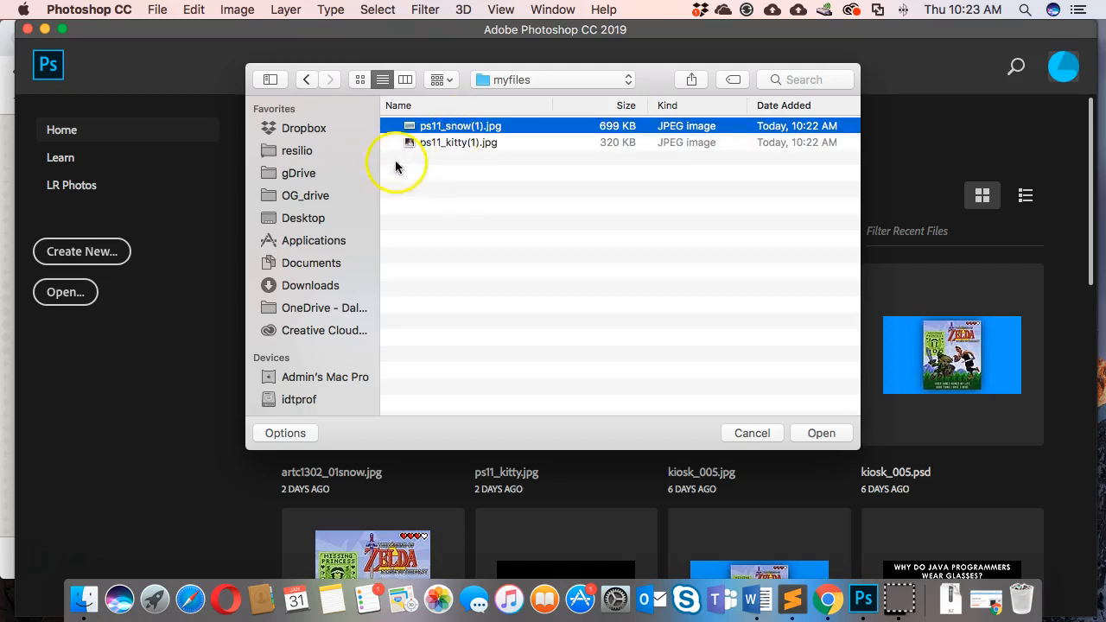
click(360, 81)
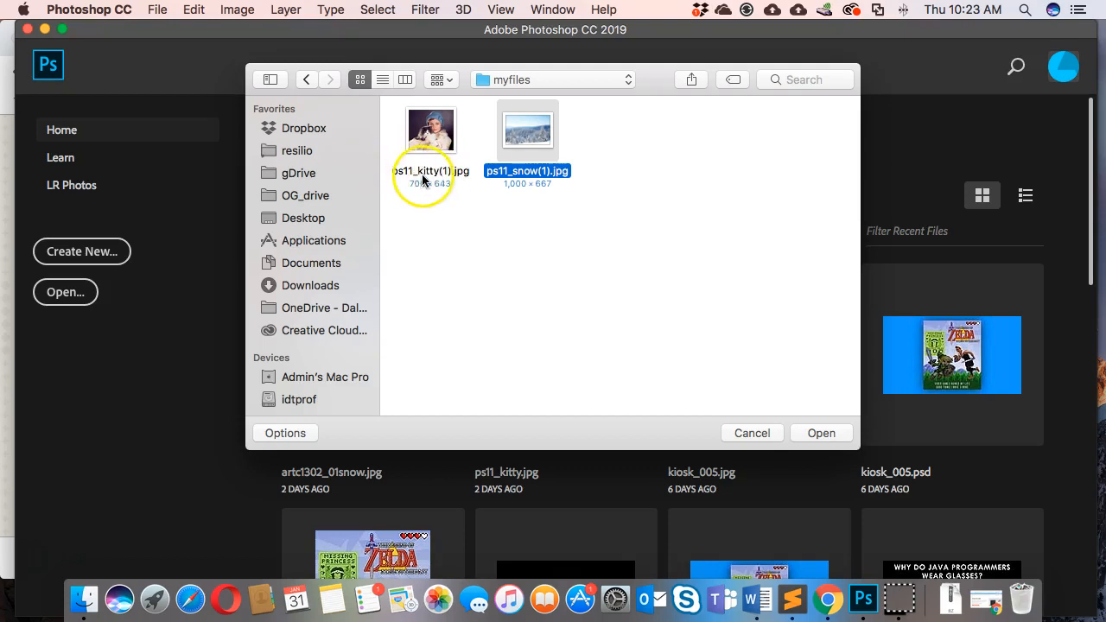
click(422, 142)
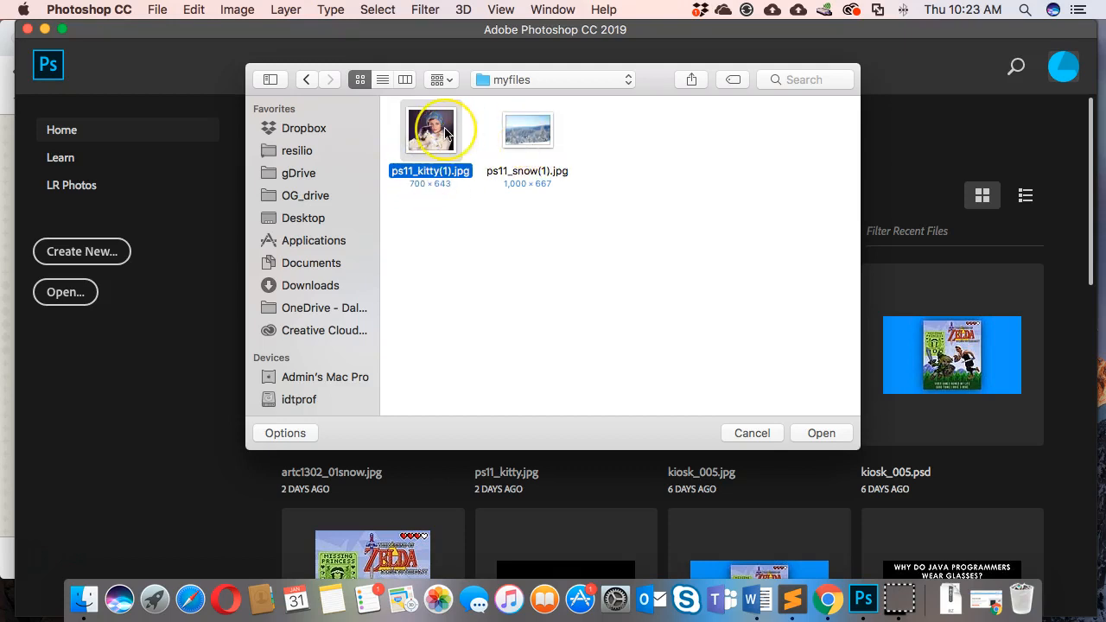
double_click(443, 136)
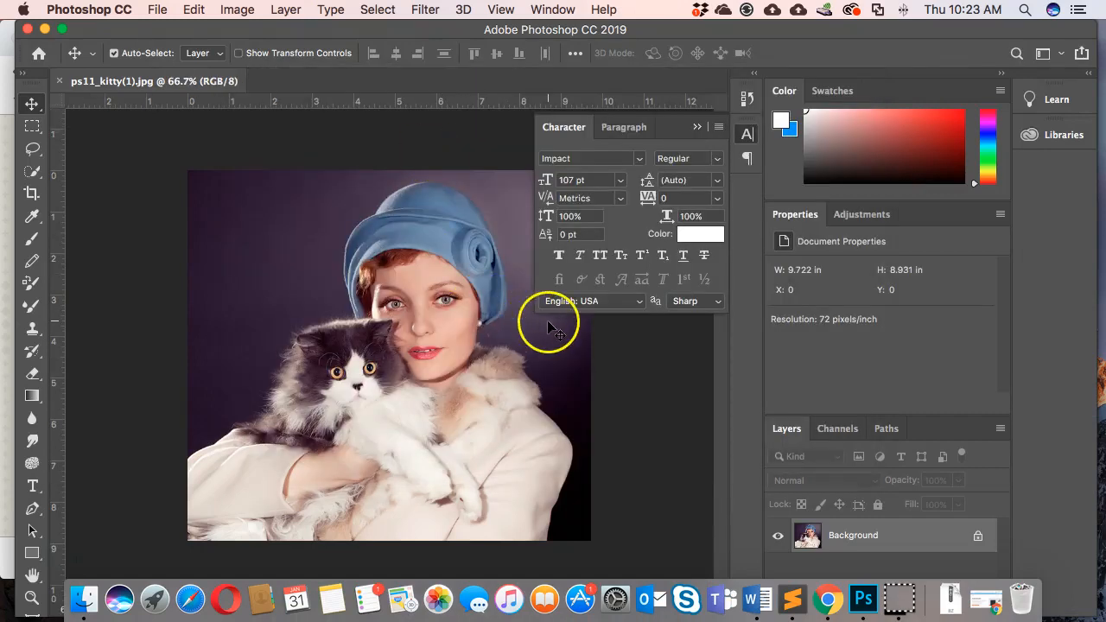
Open ps11_snow(1).jpg from the myfiles folder as a second document.
click(156, 8)
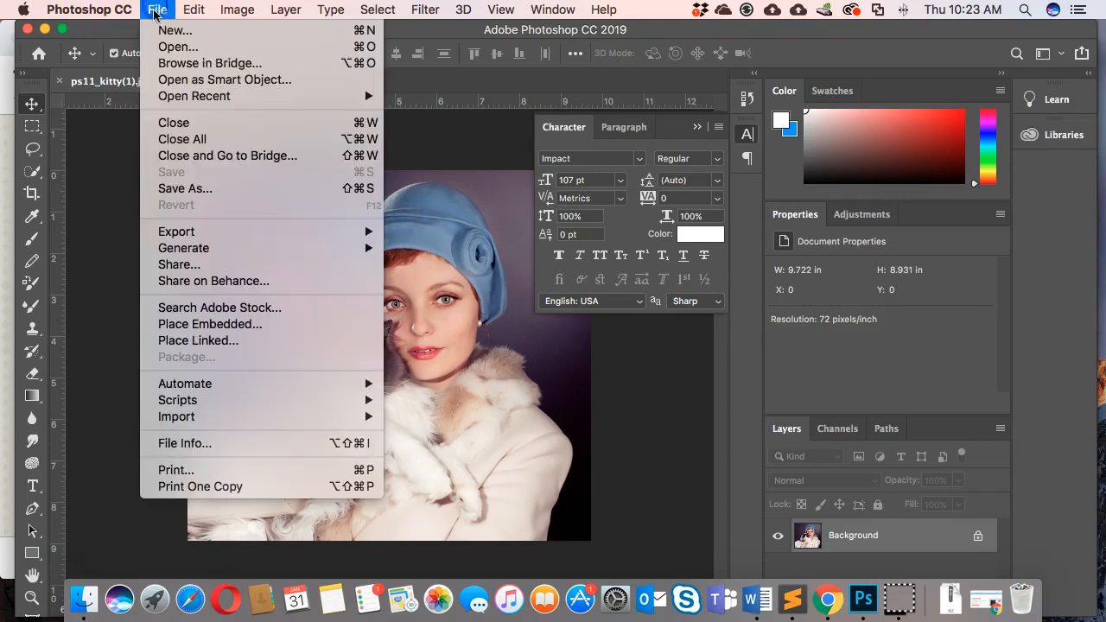
click(172, 46)
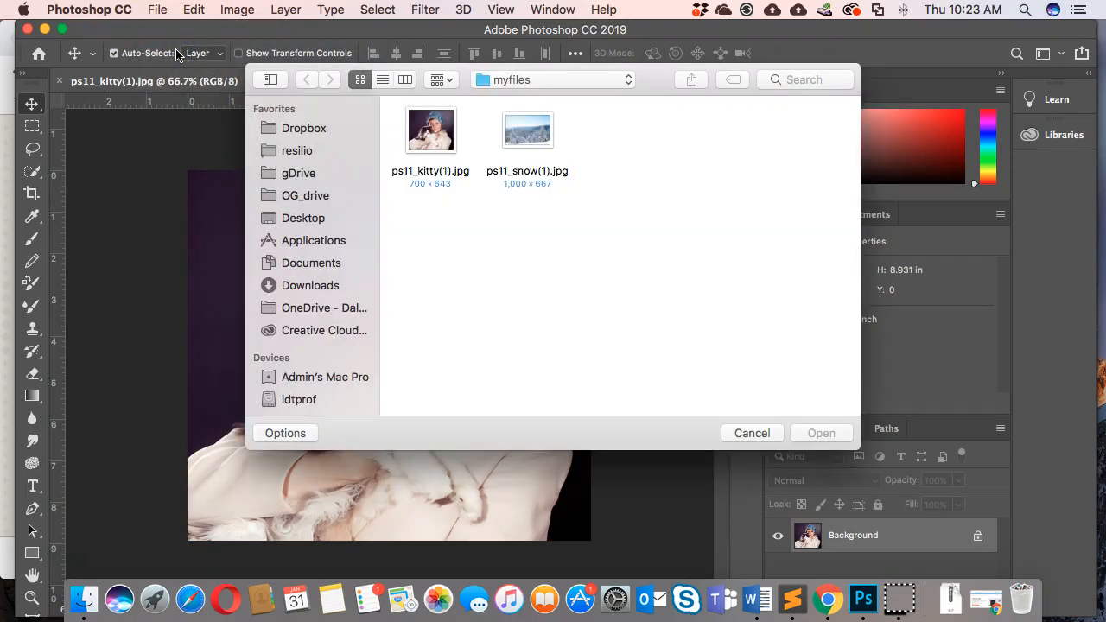
click(529, 134)
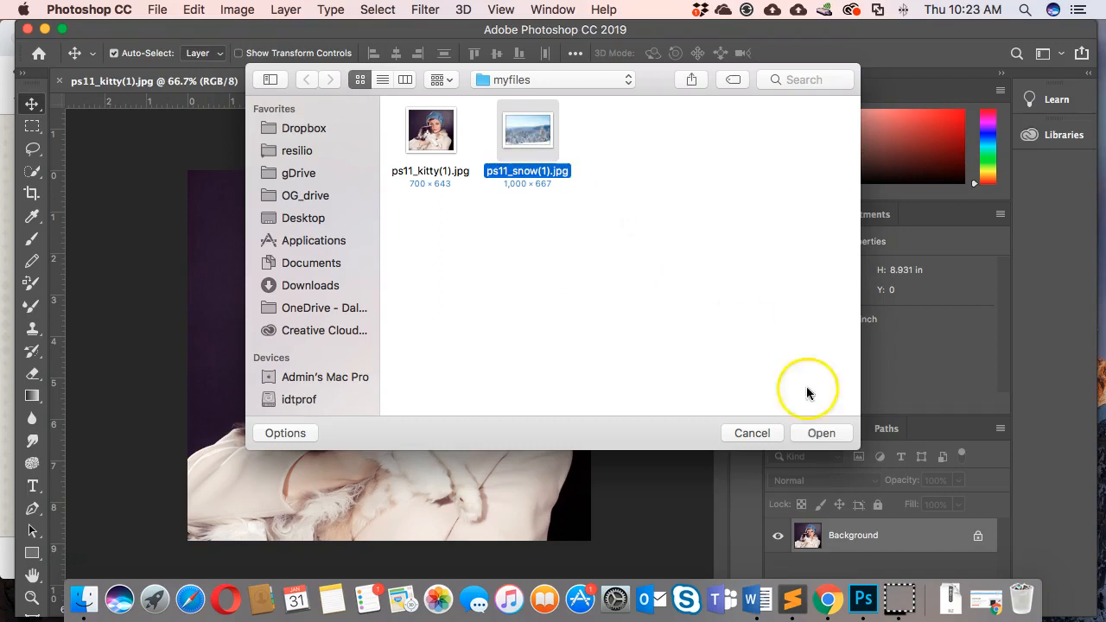
click(826, 434)
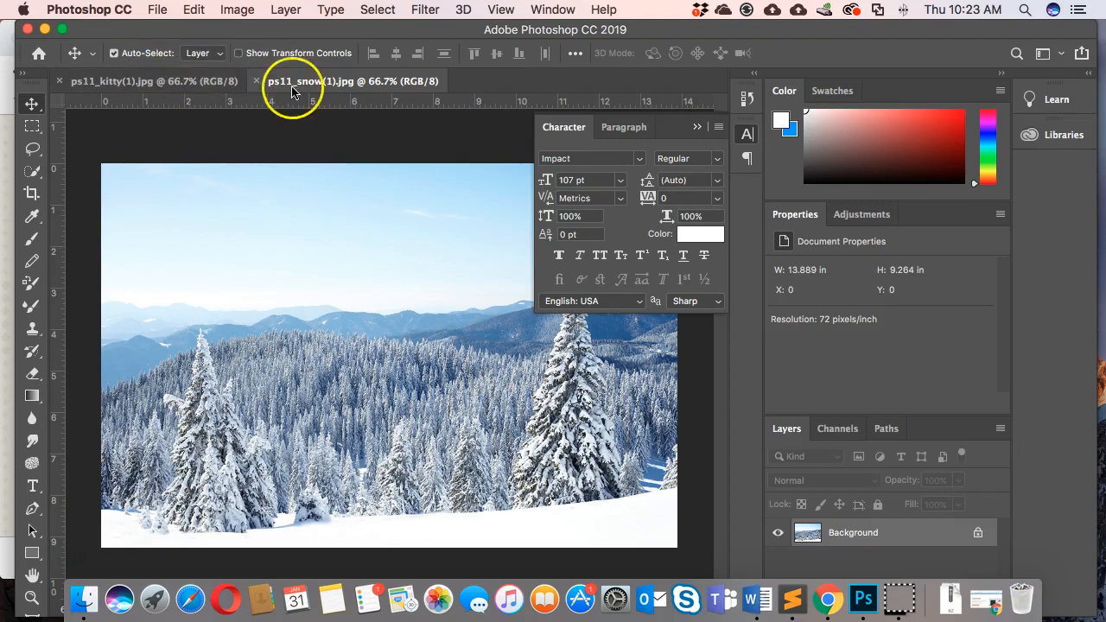
Switch between the two open images, return to ps11_kitty(1).jpg and collapse the Character panel.
click(203, 86)
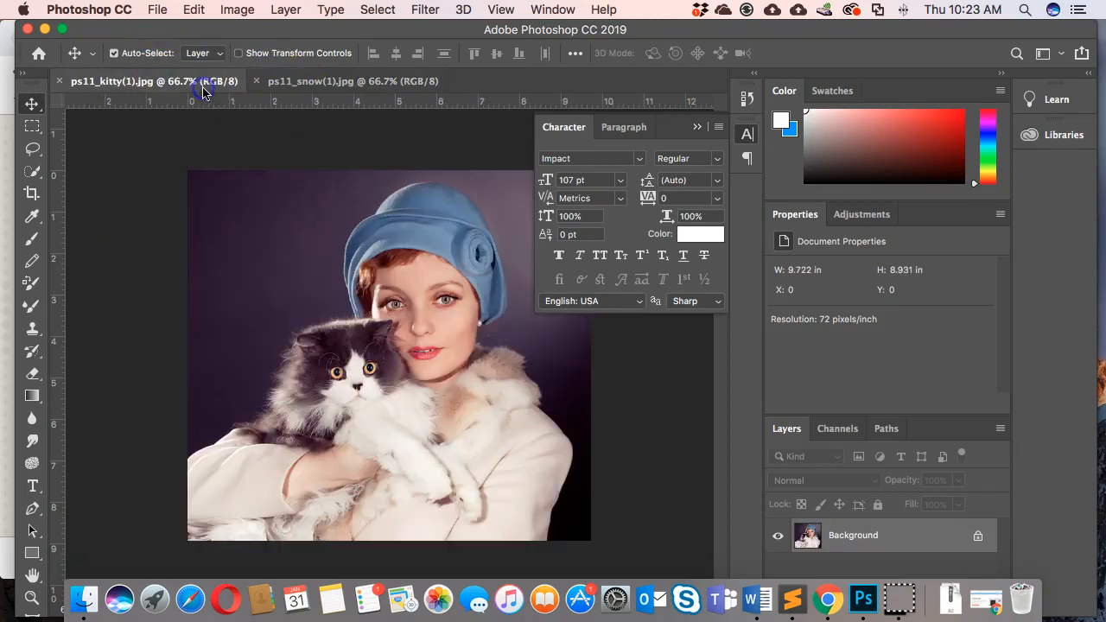
click(551, 10)
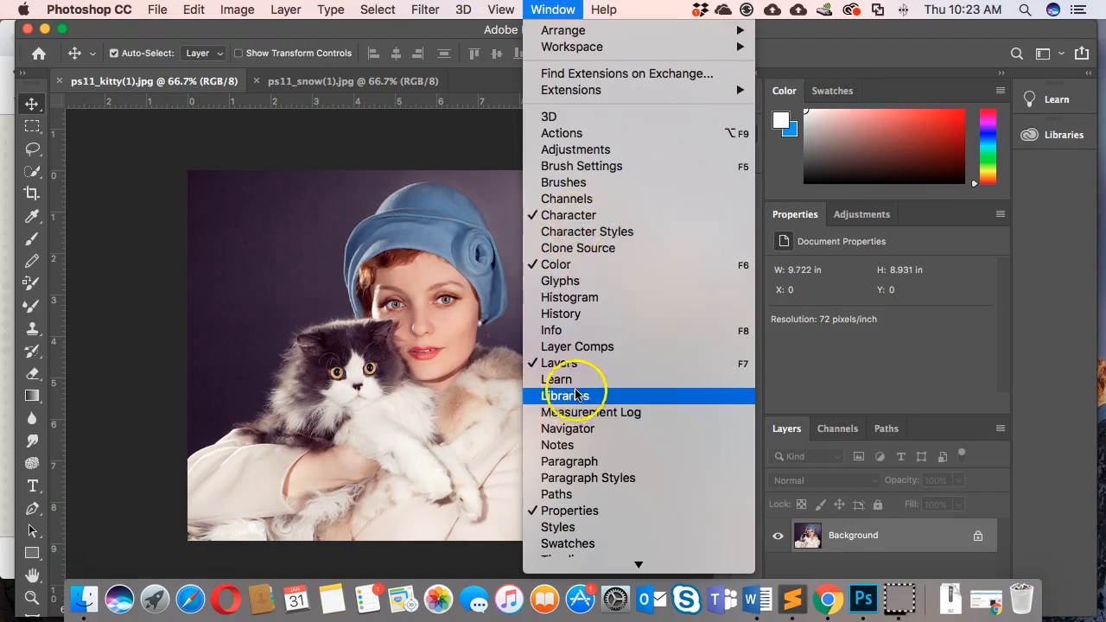
scroll(584, 394, down, 4)
click(586, 562)
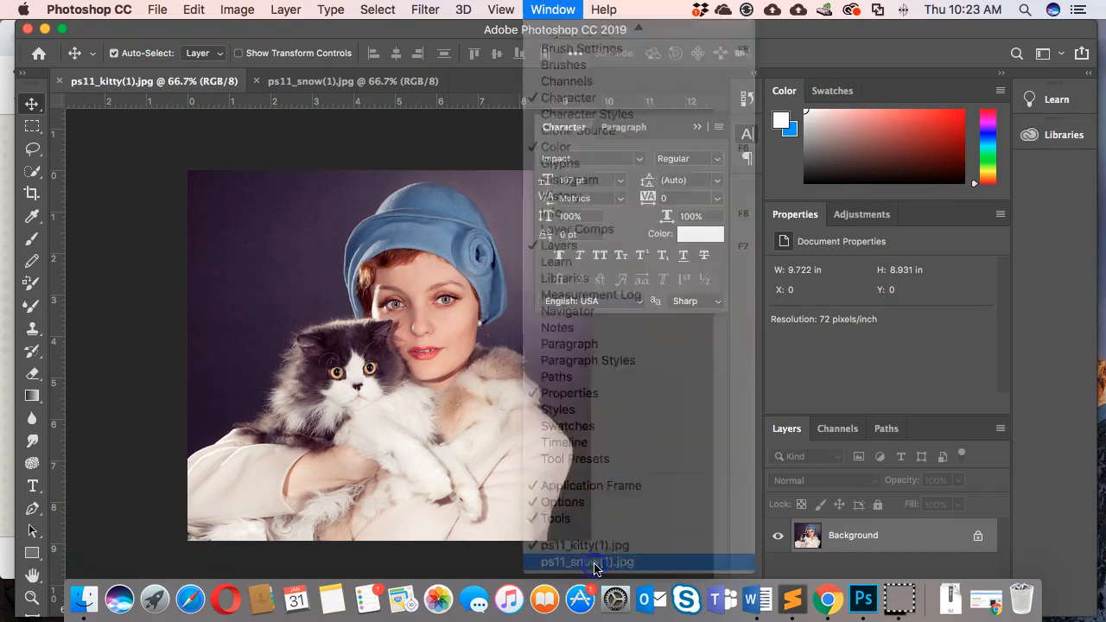
click(167, 81)
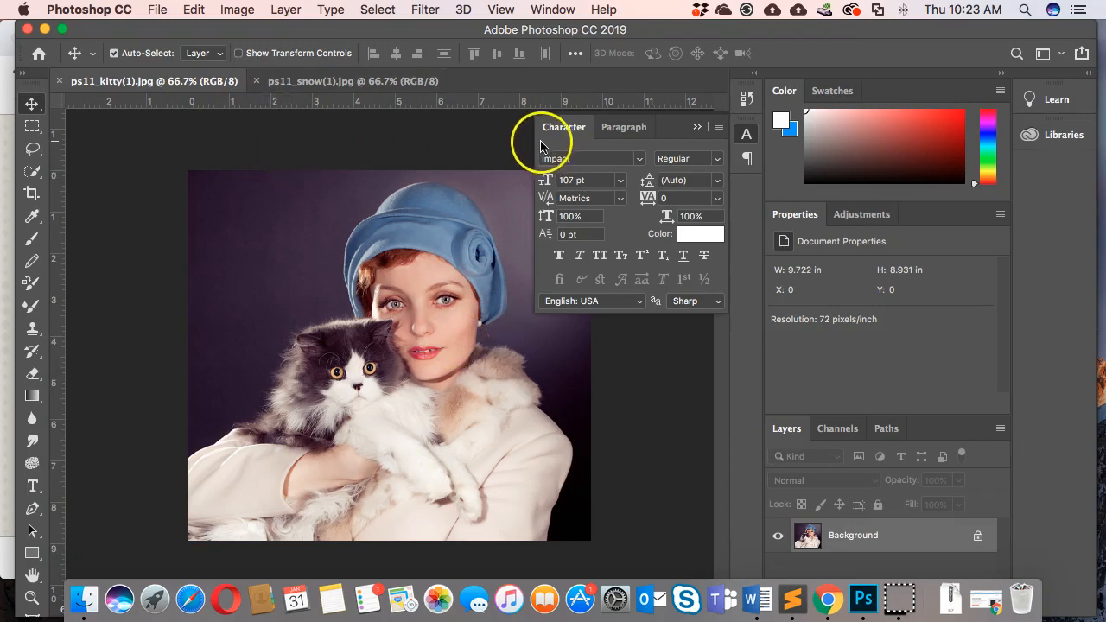
click(698, 128)
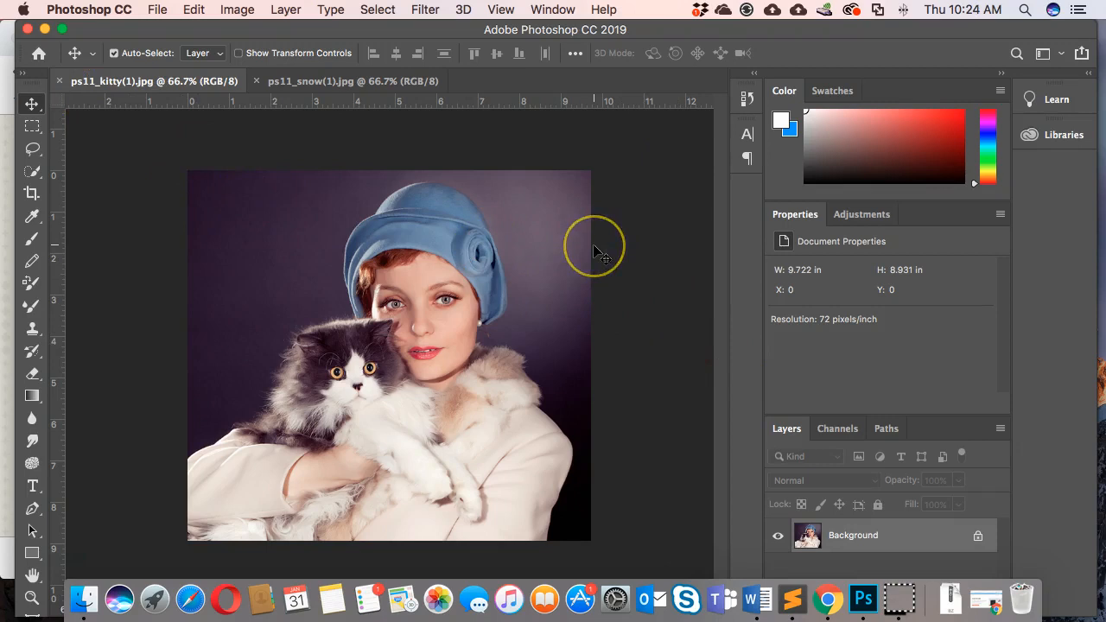
key(super+equal)
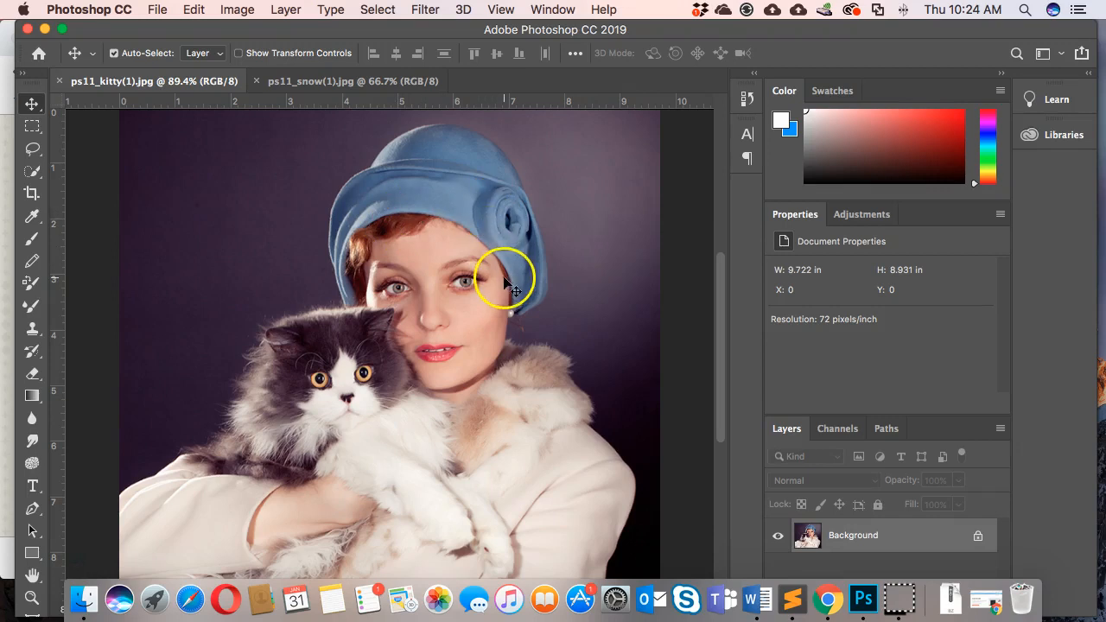
Compare the Magic Wand and Quick Selection tools and activate the Quick Selection tool.
click(31, 194)
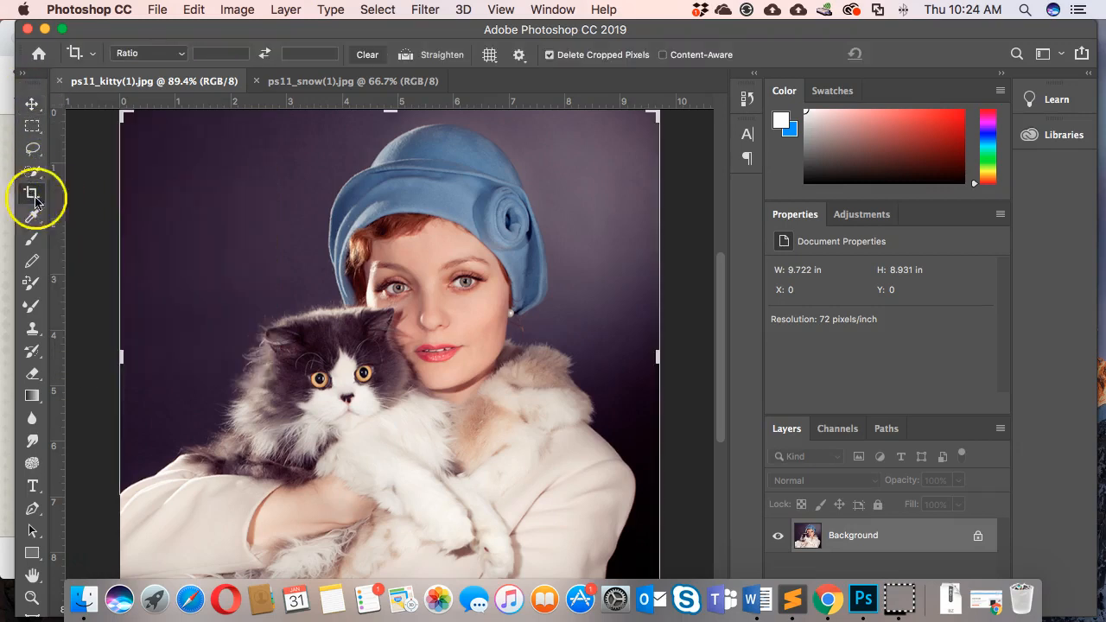
click(32, 172)
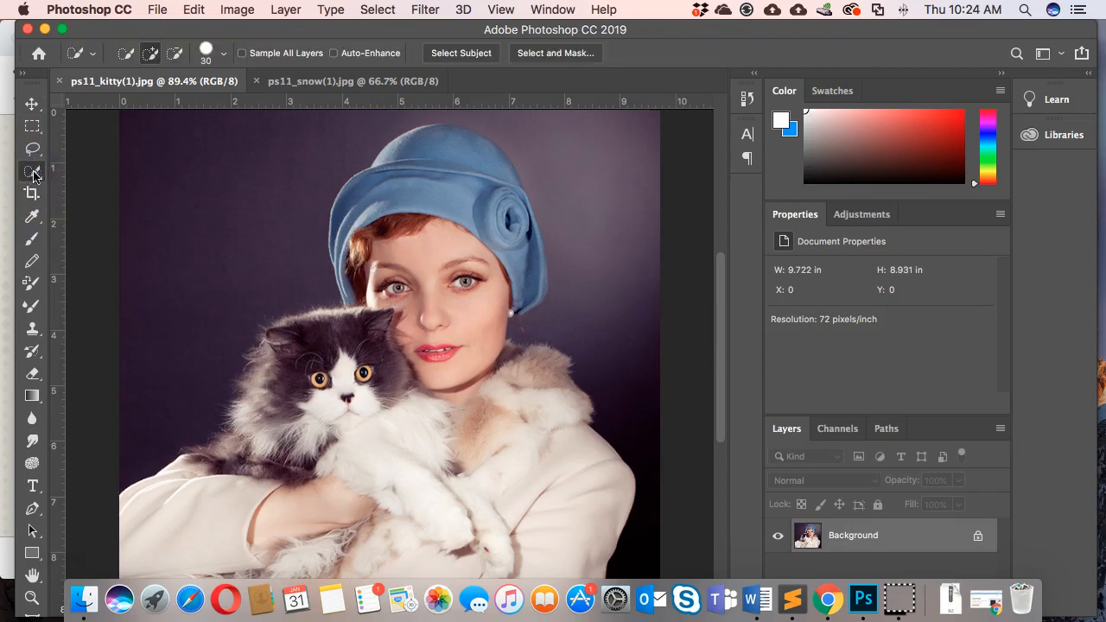
right_click(34, 175)
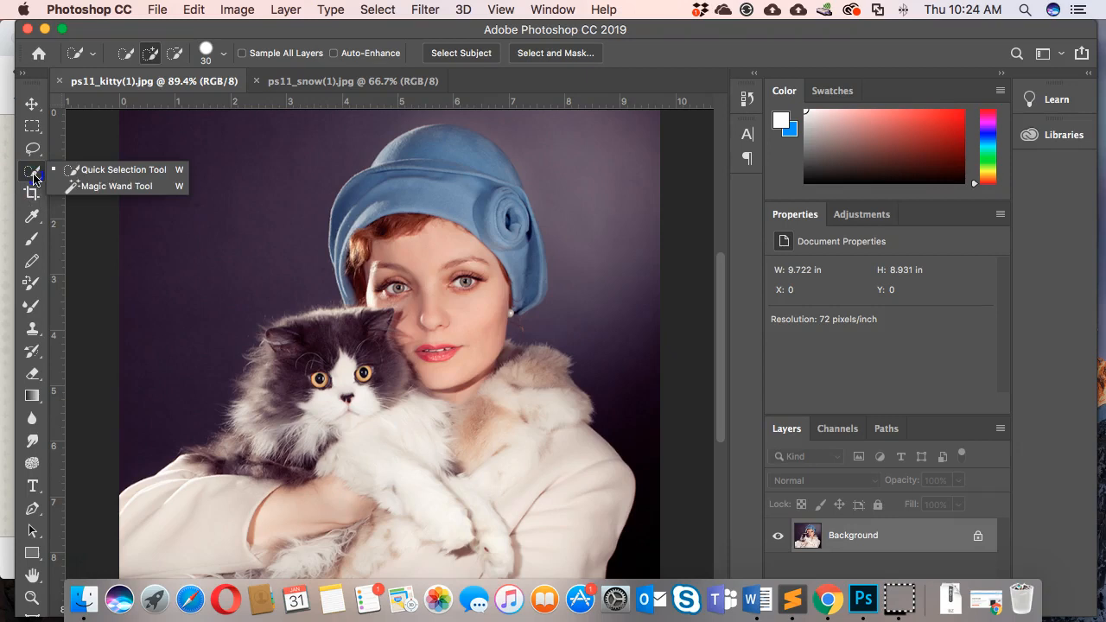
click(111, 192)
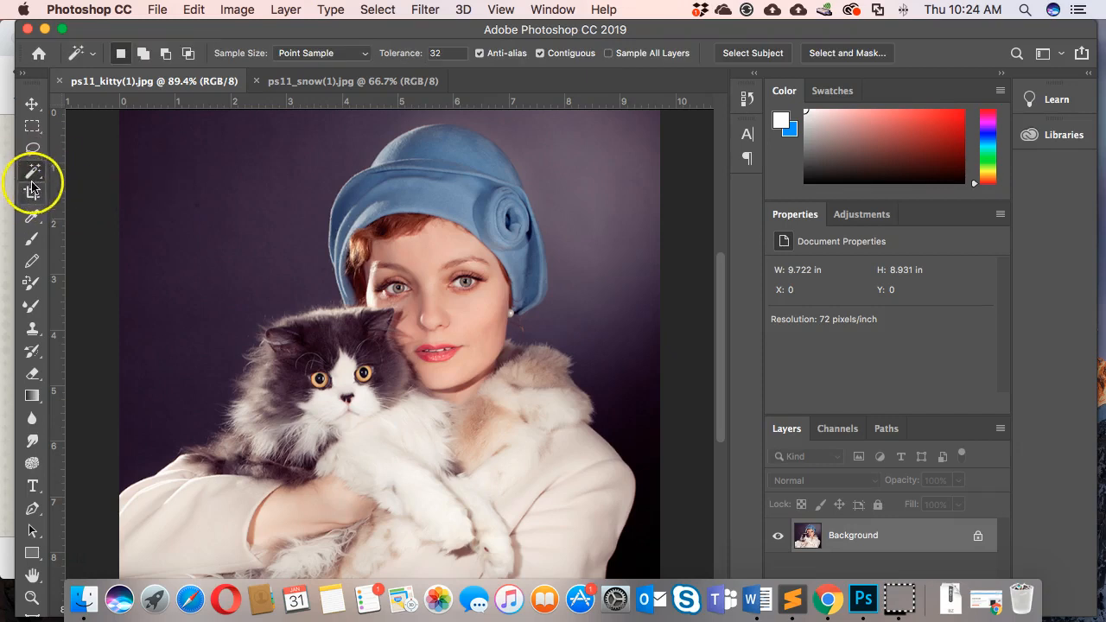
click(34, 174)
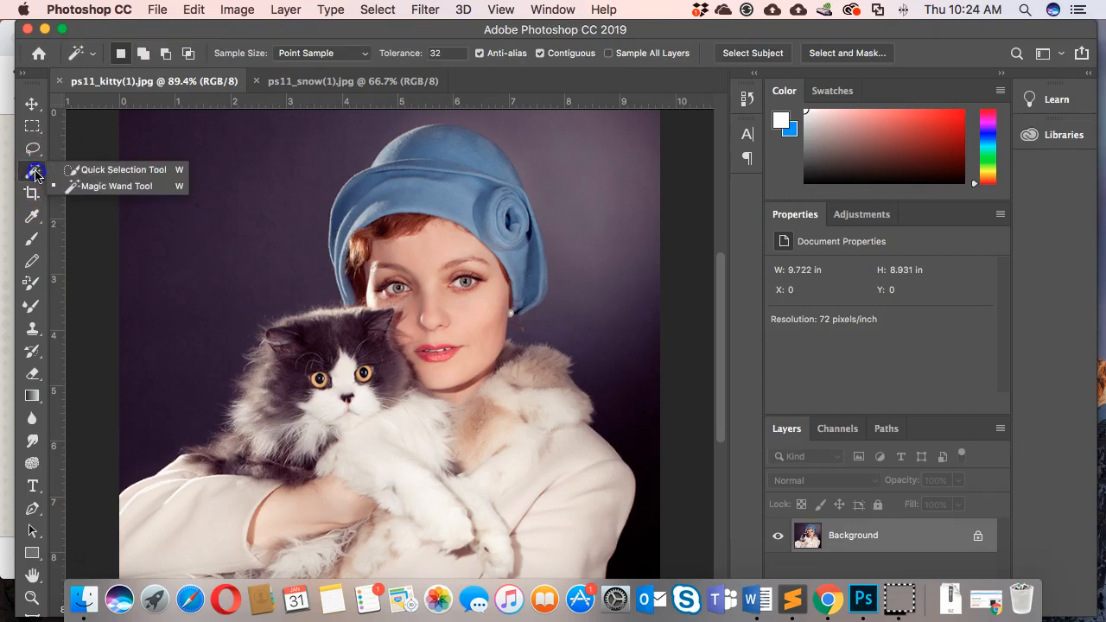
drag(41, 175, 98, 173)
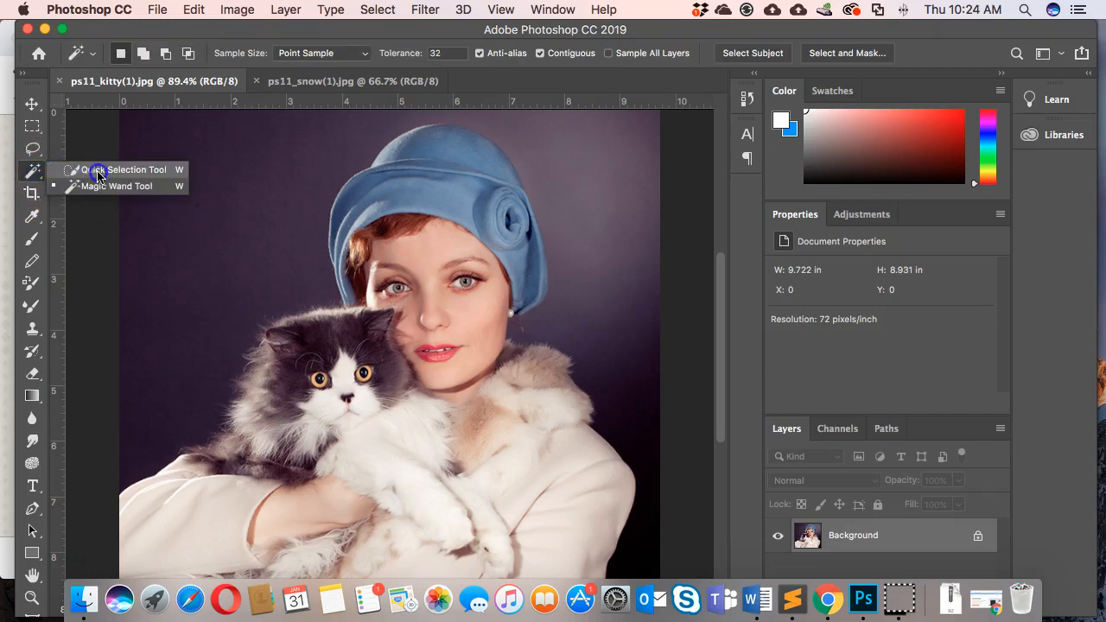
click(98, 171)
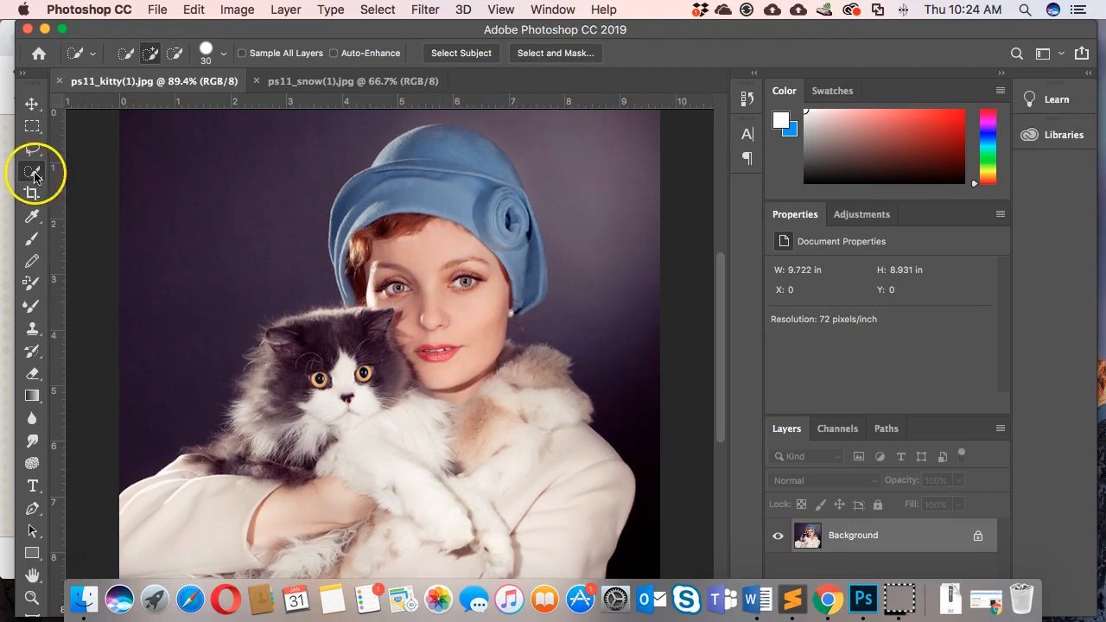
Try selecting the lady and cat with Quick Selection strokes and clear the selection.
mouse_move(455, 147)
mouse_down()
mouse_move(410, 240)
mouse_move(435, 313)
mouse_move(347, 388)
mouse_up()
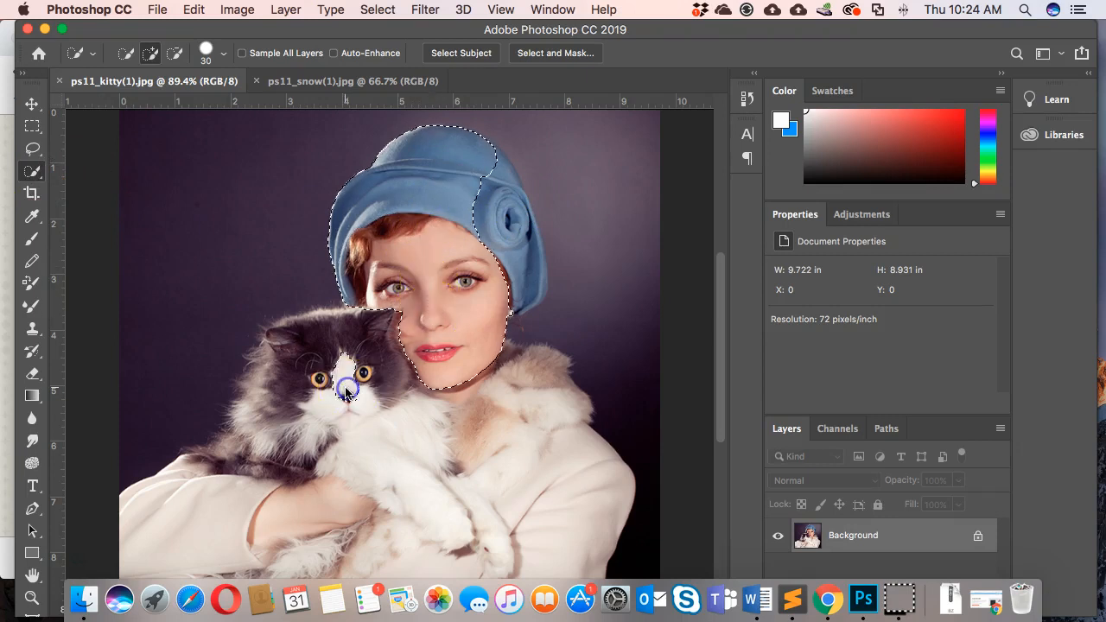
drag(185, 519, 381, 510)
mouse_move(503, 505)
mouse_down()
mouse_move(583, 469)
mouse_move(373, 440)
mouse_move(329, 330)
mouse_move(333, 379)
mouse_up()
click(360, 373)
mouse_move(354, 419)
mouse_down()
mouse_move(377, 387)
mouse_move(350, 380)
mouse_move(409, 338)
mouse_move(323, 378)
mouse_move(346, 372)
mouse_move(401, 434)
mouse_move(424, 391)
mouse_up()
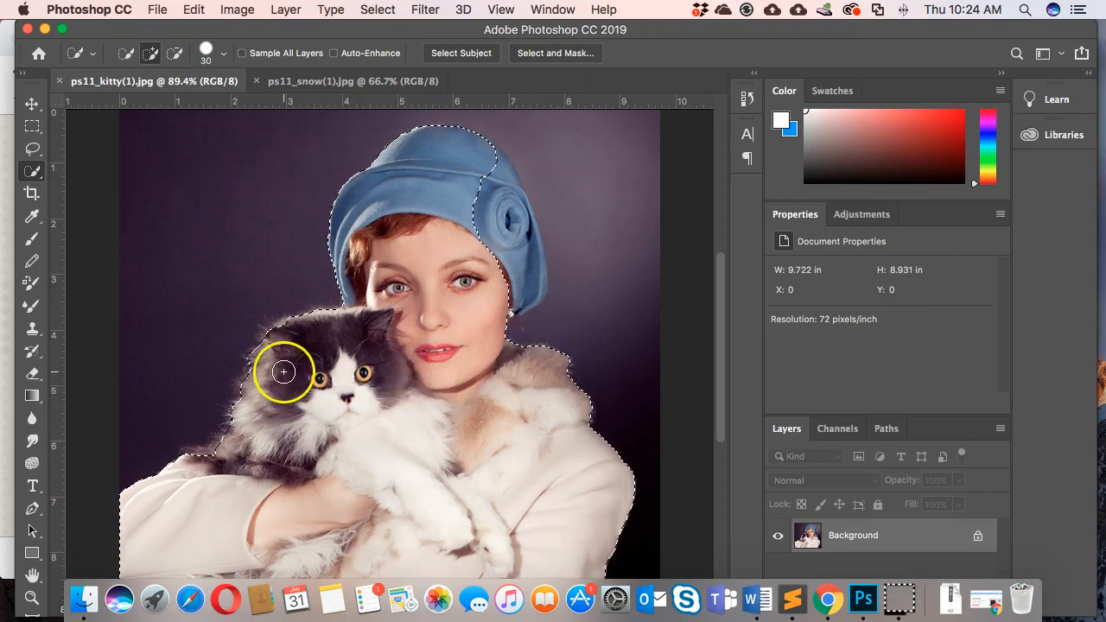
key(super+d)
Try the quick selection again over the hat, face, coat and cat, and deselect everything.
click(468, 175)
mouse_move(468, 176)
mouse_down()
mouse_move(437, 252)
mouse_move(432, 382)
mouse_move(406, 490)
mouse_move(237, 526)
mouse_up()
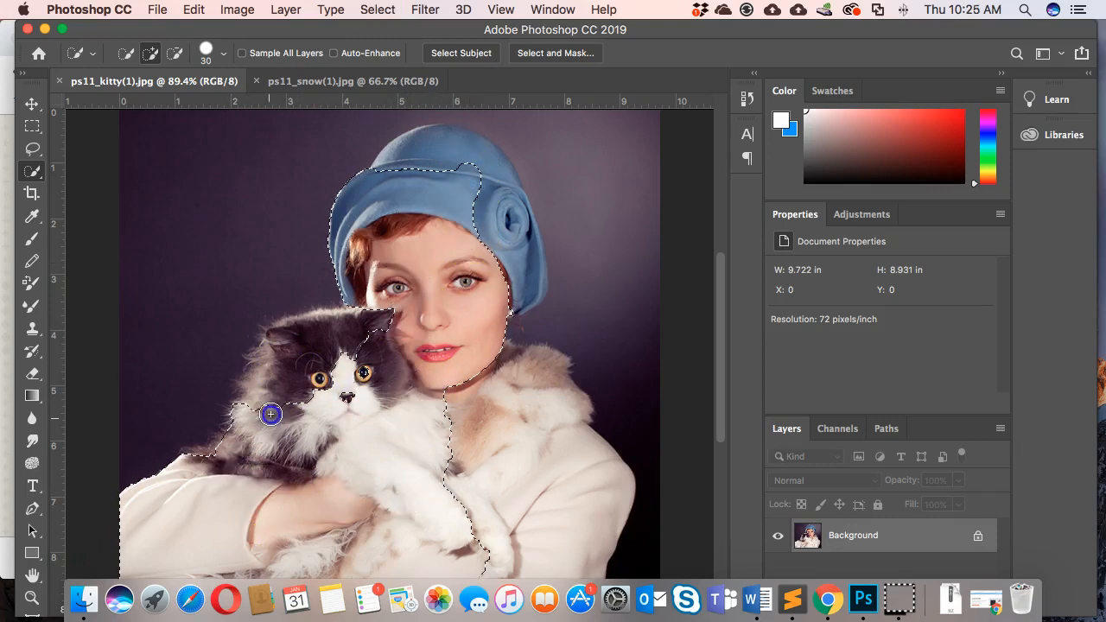
mouse_move(412, 149)
mouse_down()
mouse_move(508, 189)
mouse_move(486, 282)
mouse_move(528, 274)
mouse_move(513, 205)
mouse_move(525, 248)
mouse_move(519, 217)
mouse_up()
key(super+z)
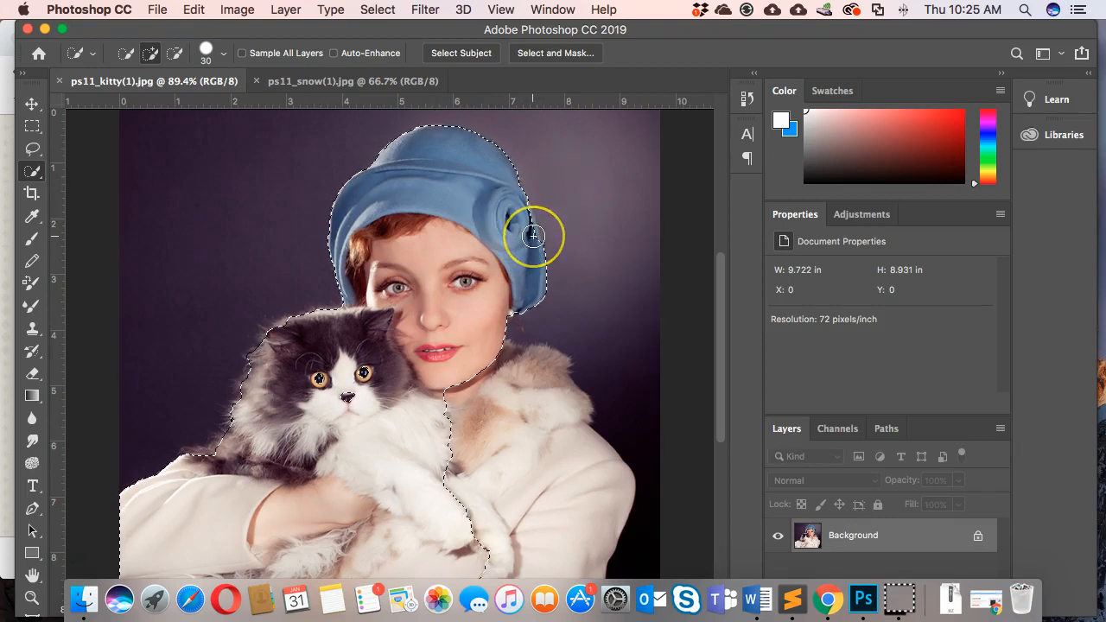
drag(523, 223, 511, 222)
mouse_move(538, 412)
mouse_down()
mouse_move(532, 362)
mouse_move(503, 412)
mouse_move(516, 488)
mouse_move(479, 427)
mouse_up()
mouse_move(375, 370)
mouse_down()
mouse_move(328, 382)
mouse_move(345, 398)
mouse_move(314, 373)
mouse_up()
drag(340, 385, 332, 401)
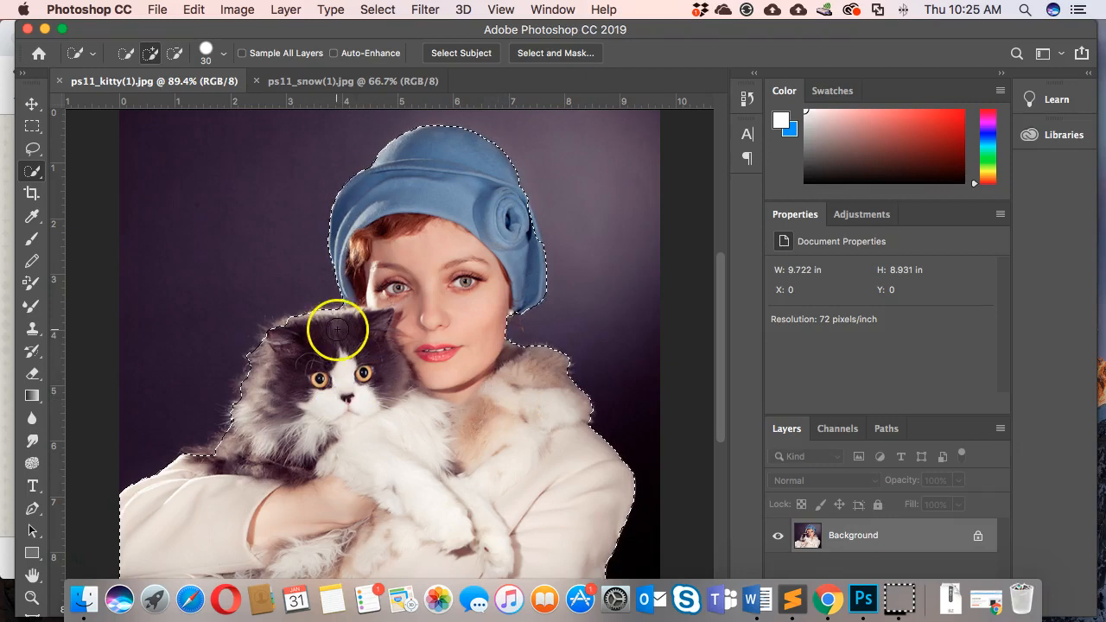
key(super+d)
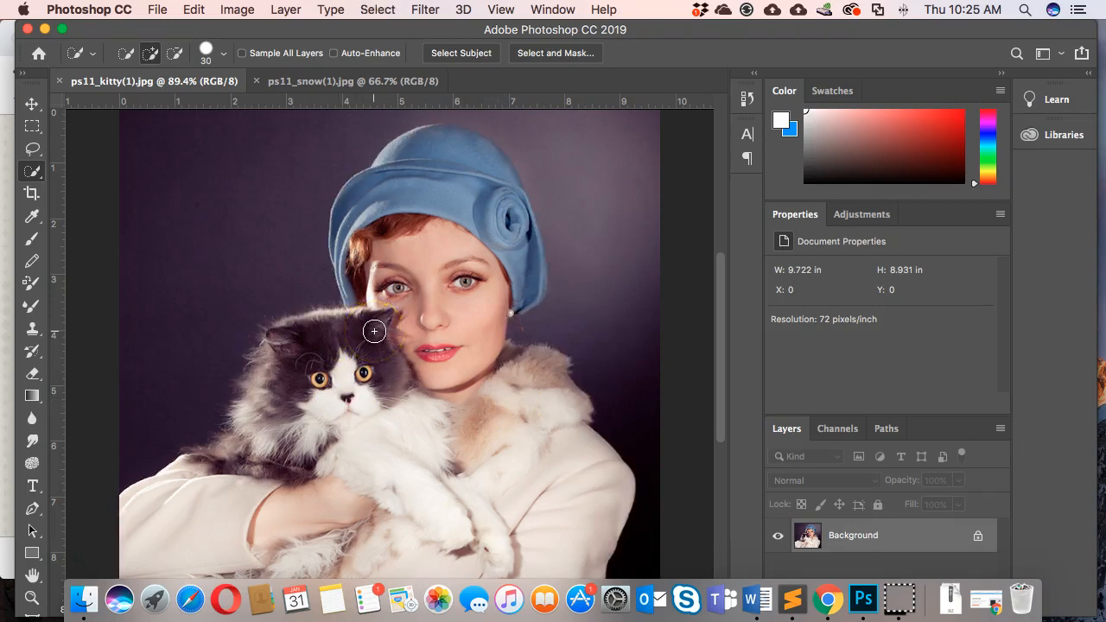
Select the lady and cat automatically with the Select Subject command.
drag(374, 332, 376, 336)
click(378, 10)
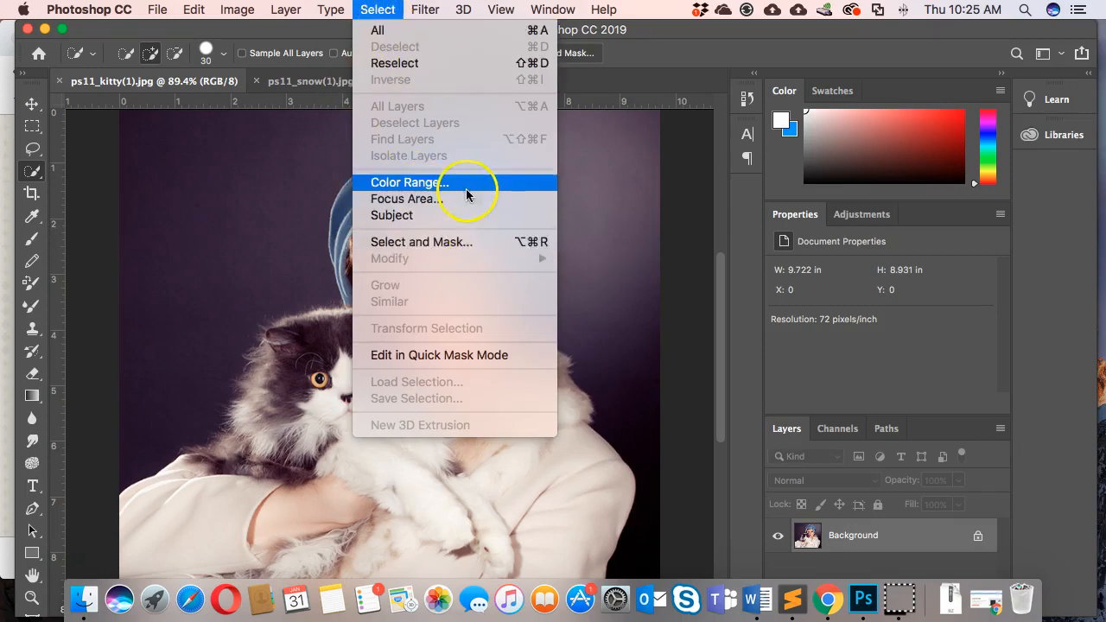
click(434, 217)
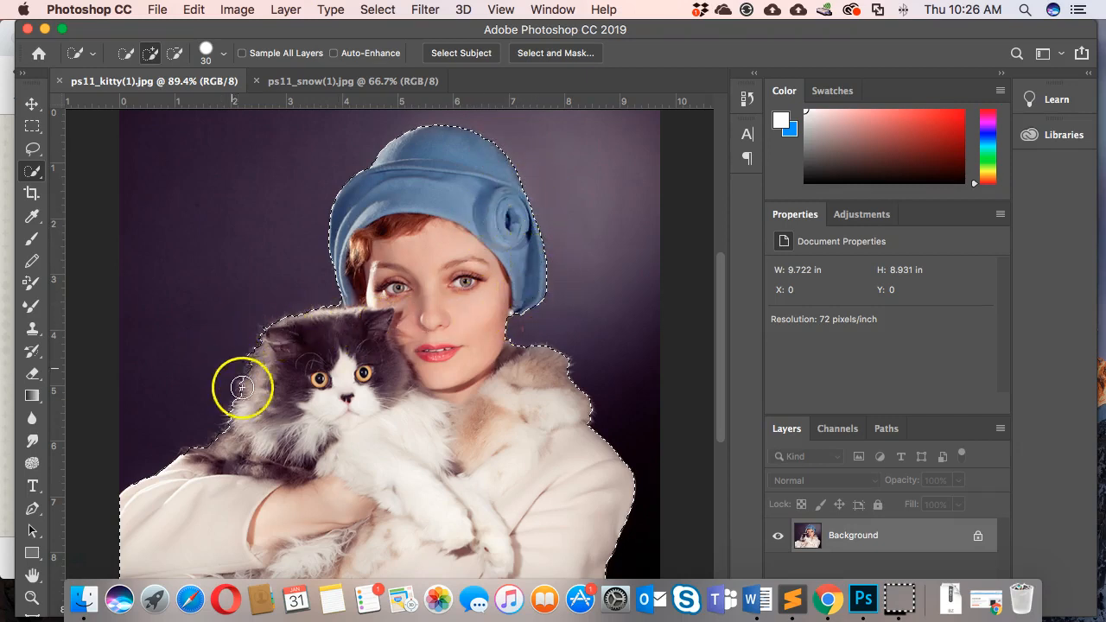
click(224, 436)
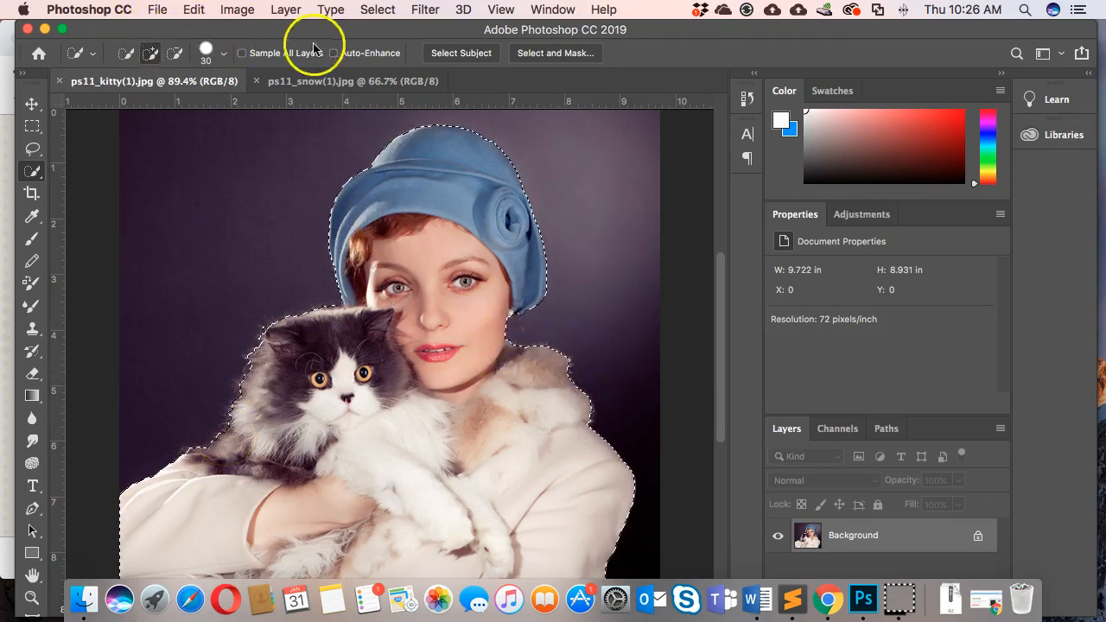
Open the selection in Select and Mask, preview it in Onion Skin and Marching Ants, and set the view to Overlay.
click(555, 54)
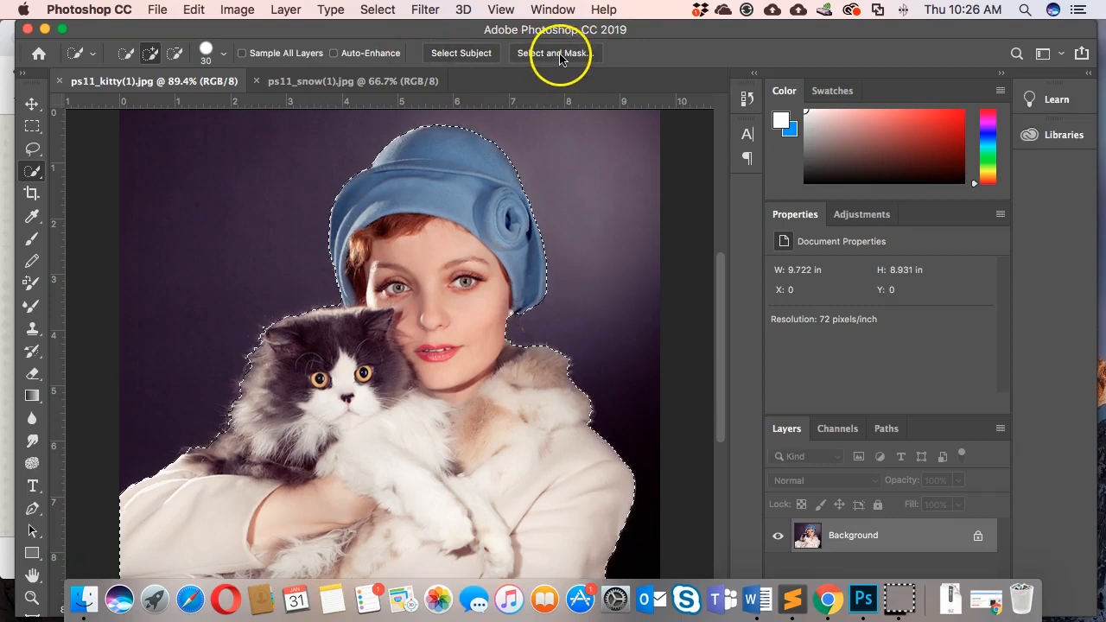
click(548, 62)
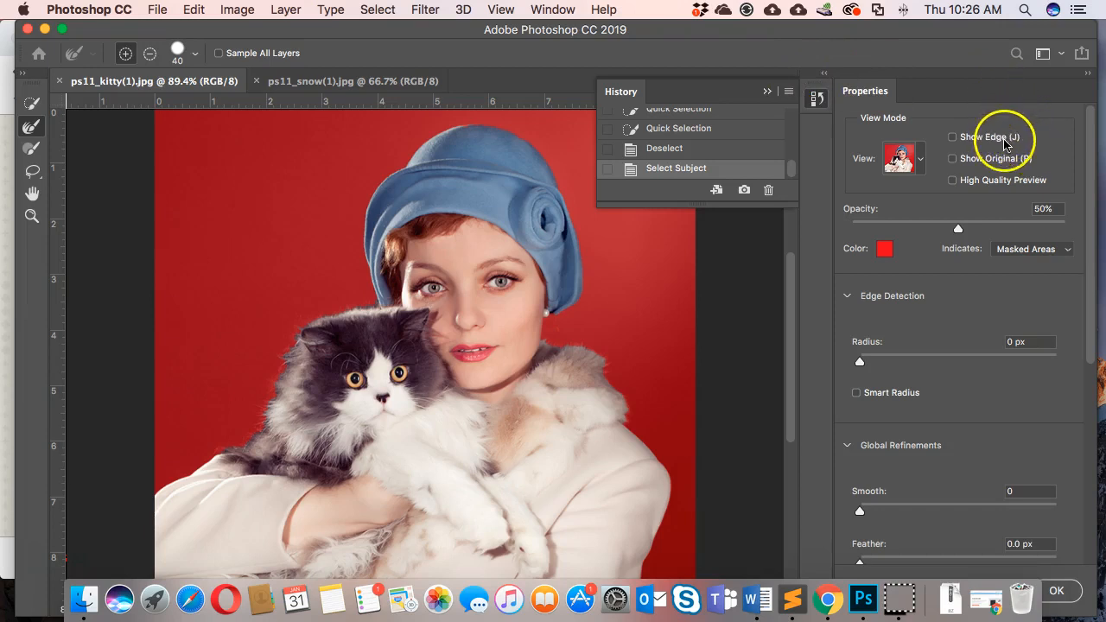
click(921, 165)
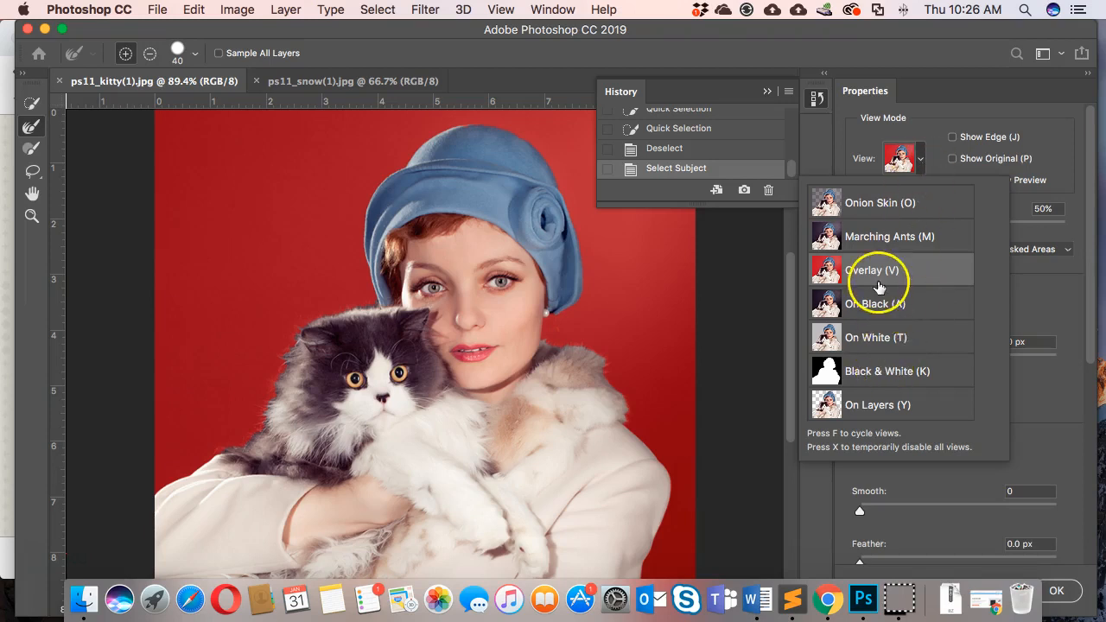
click(879, 204)
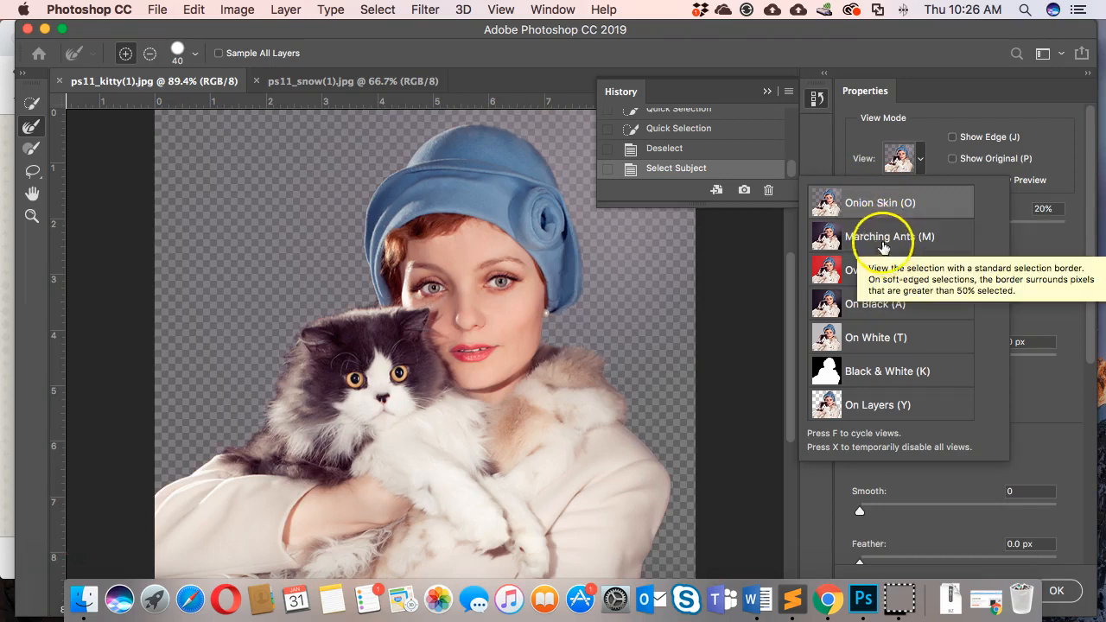
click(880, 241)
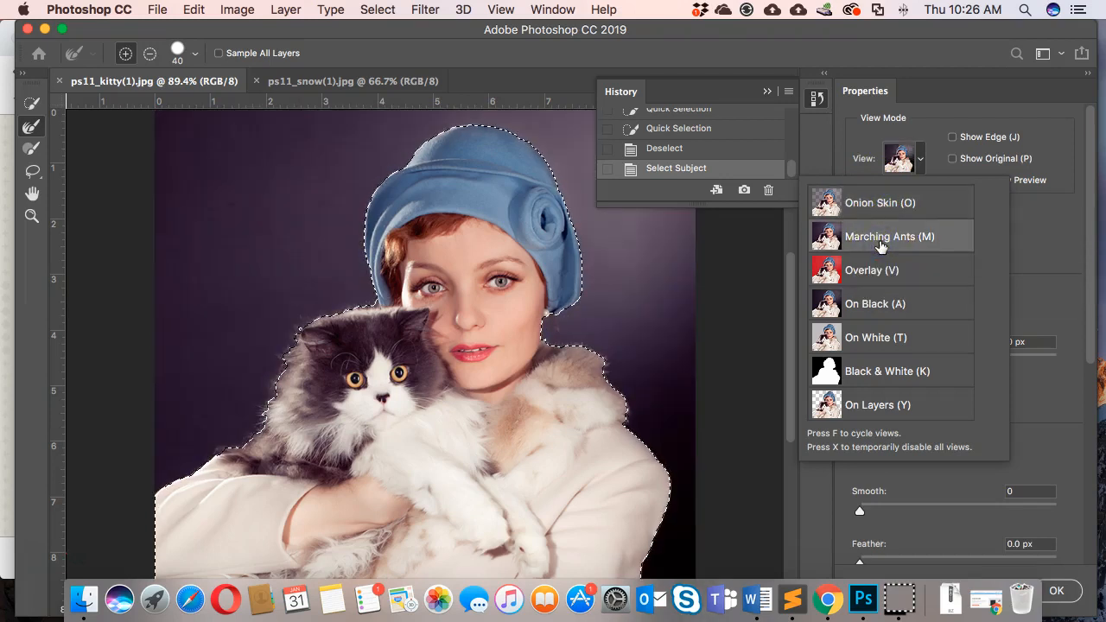
click(871, 270)
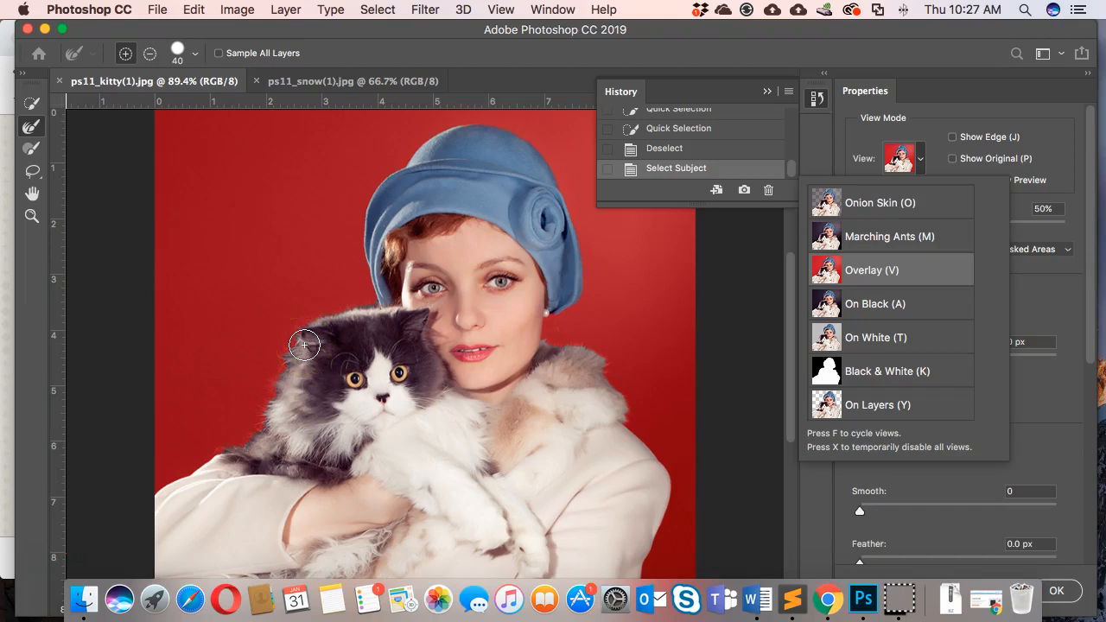
mouse_move(304, 345)
mouse_down()
mouse_move(292, 331)
mouse_move(294, 382)
mouse_up()
click(921, 162)
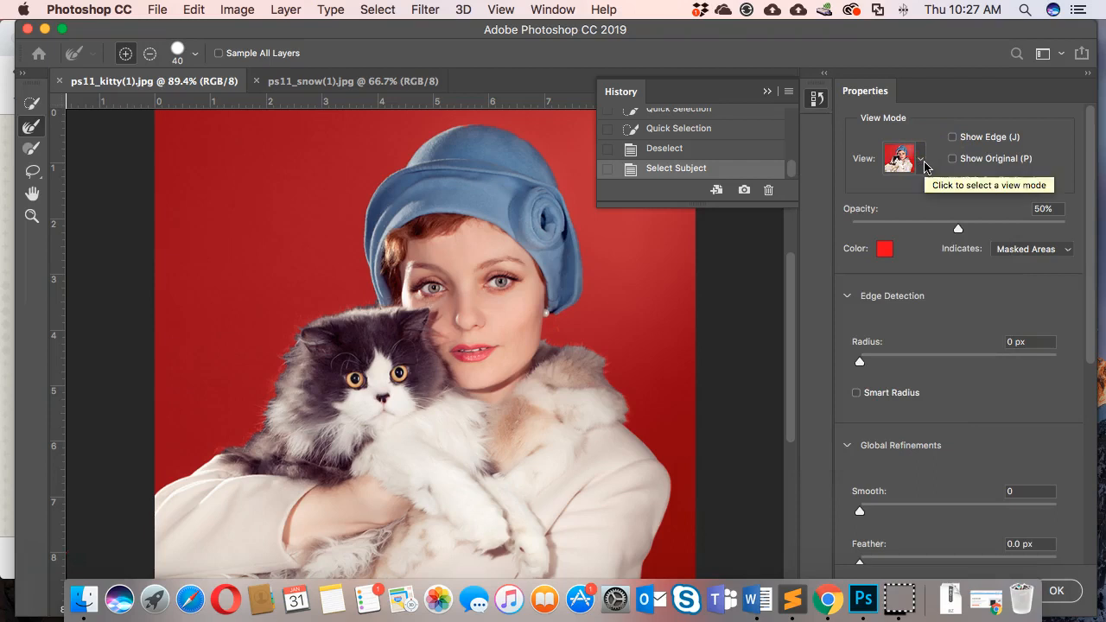
Set the overlay opacity to 55% and the edge detection radius to 5 px, keeping Smart Radius off.
drag(958, 227, 1037, 228)
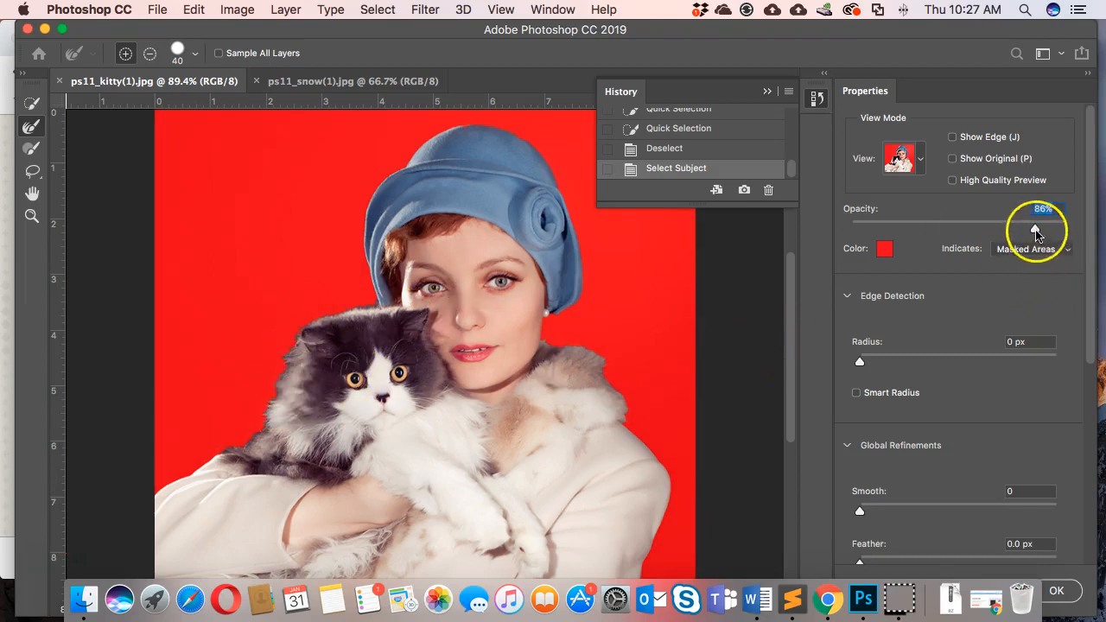
drag(1035, 228, 994, 230)
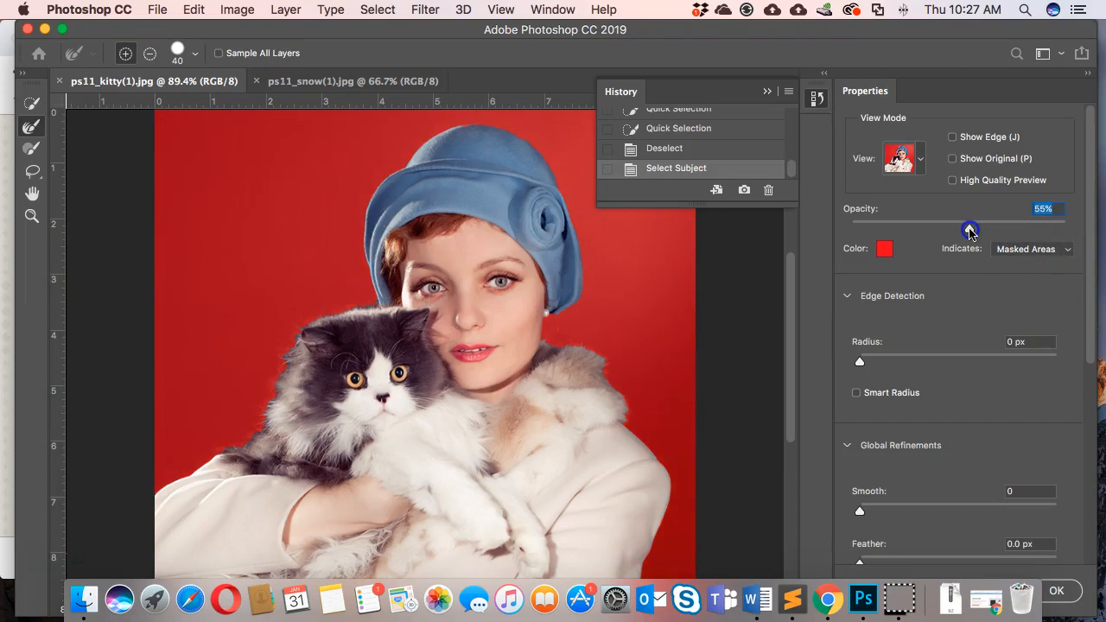
scroll(899, 277, down, 2)
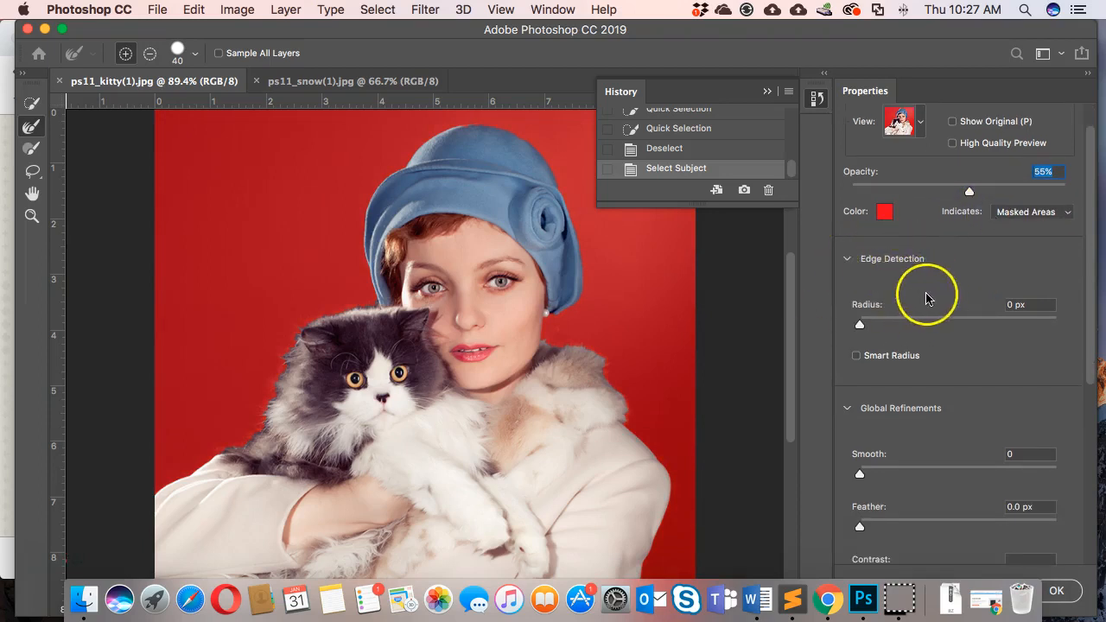
click(875, 325)
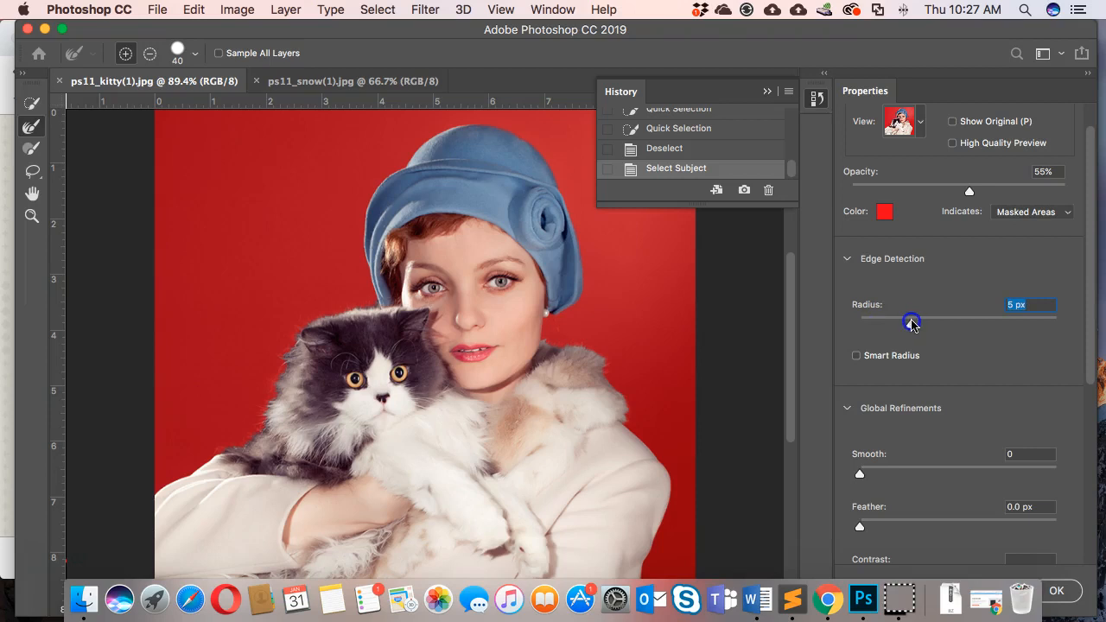
scroll(912, 325, down, 3)
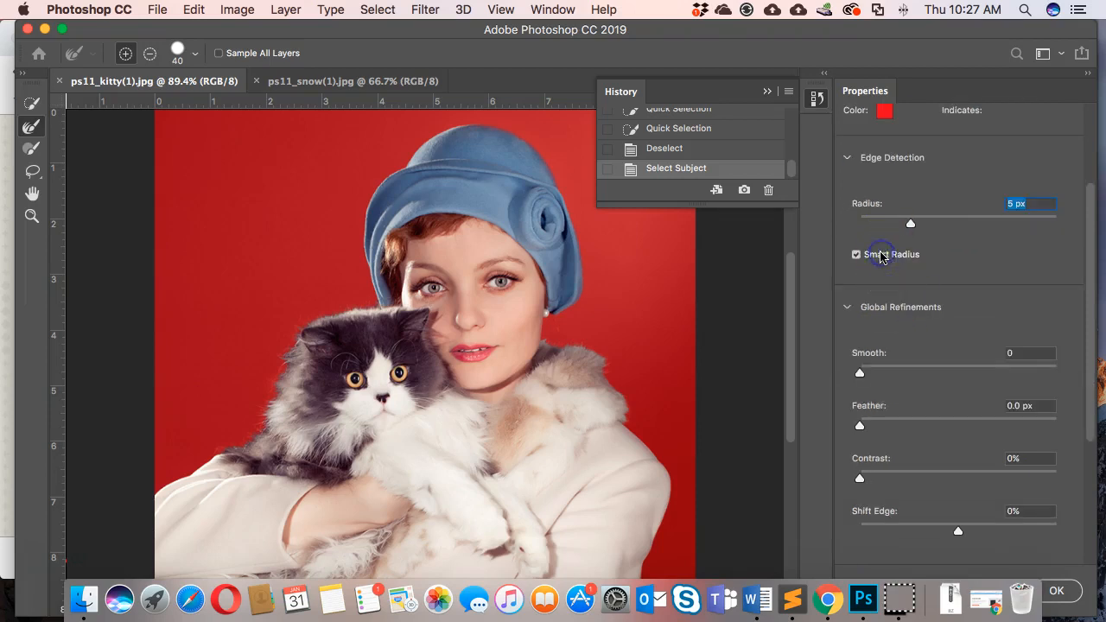
click(881, 256)
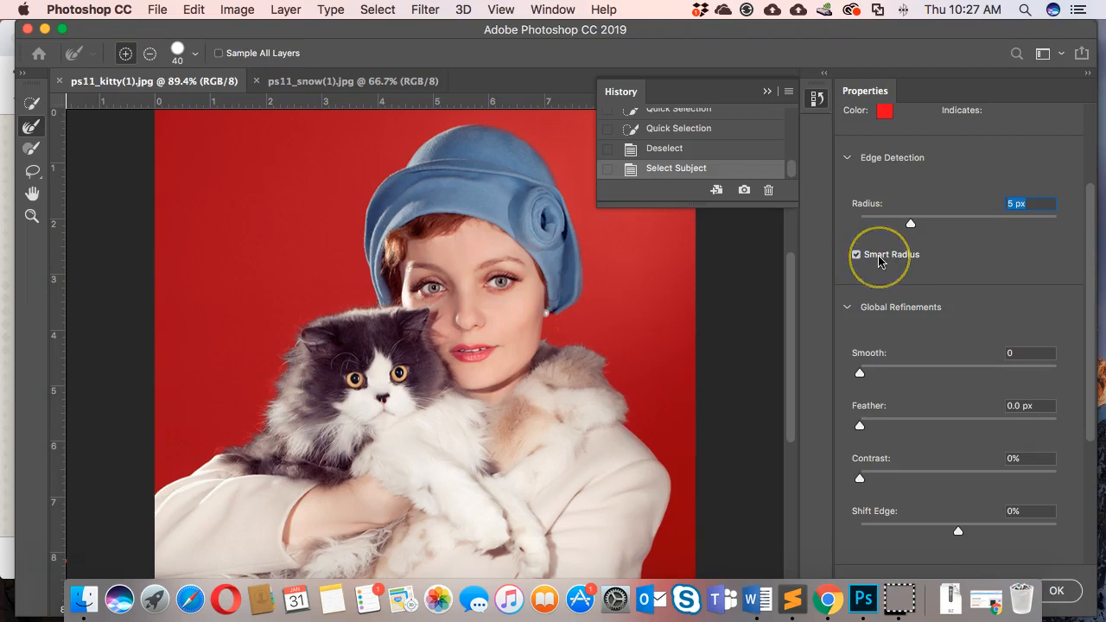
click(879, 258)
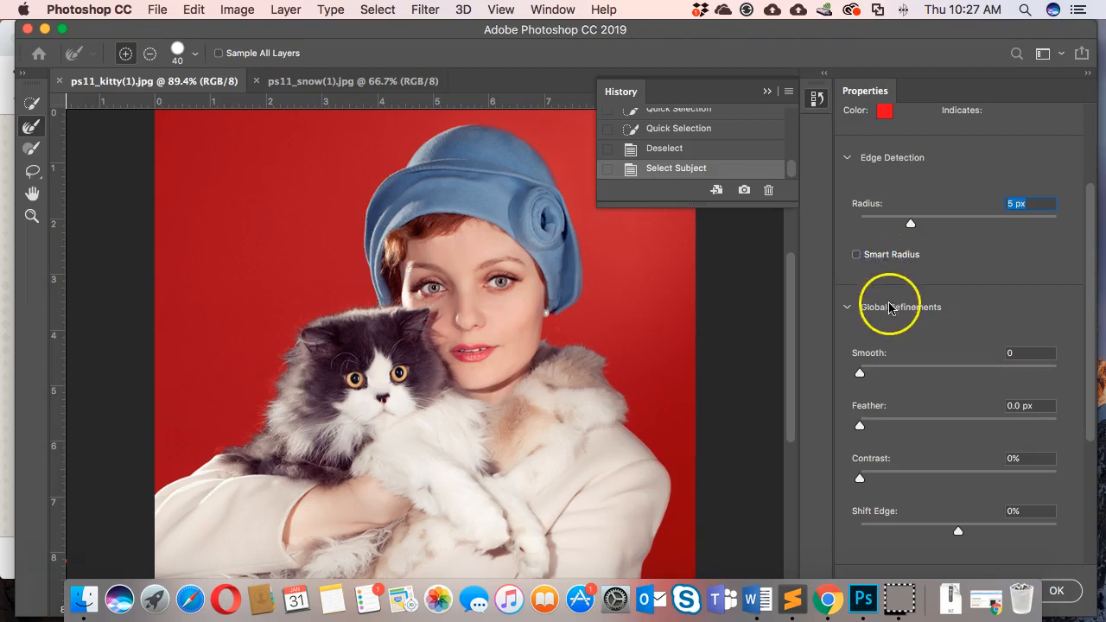
Feather the selection edge by 3.9 px in the global refinements.
scroll(899, 321, down, 6)
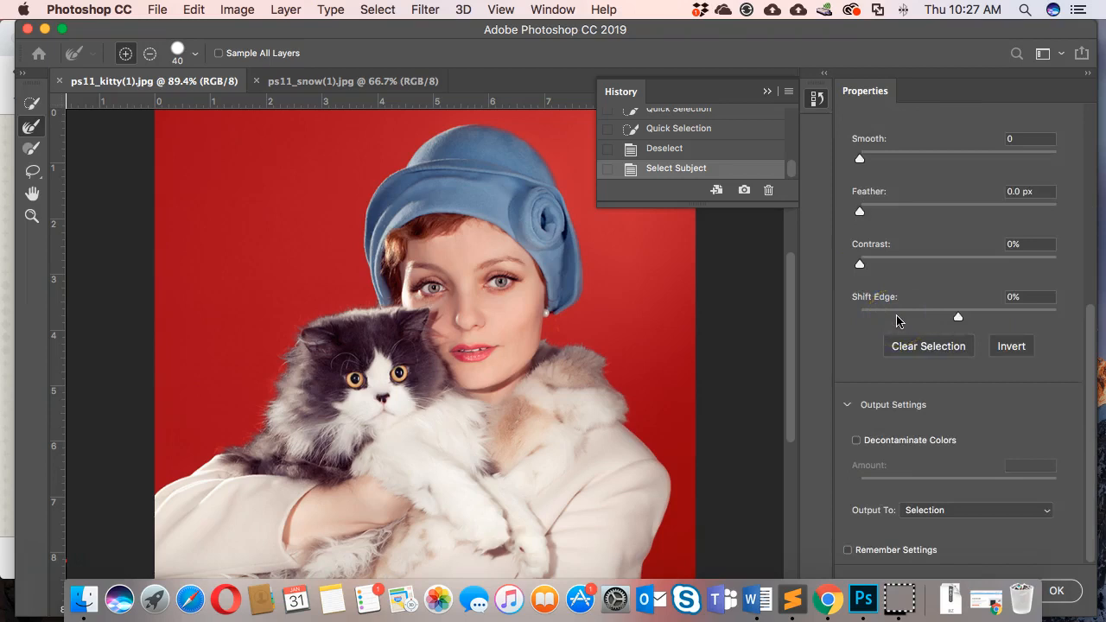
scroll(899, 321, up, 3)
drag(861, 318, 901, 325)
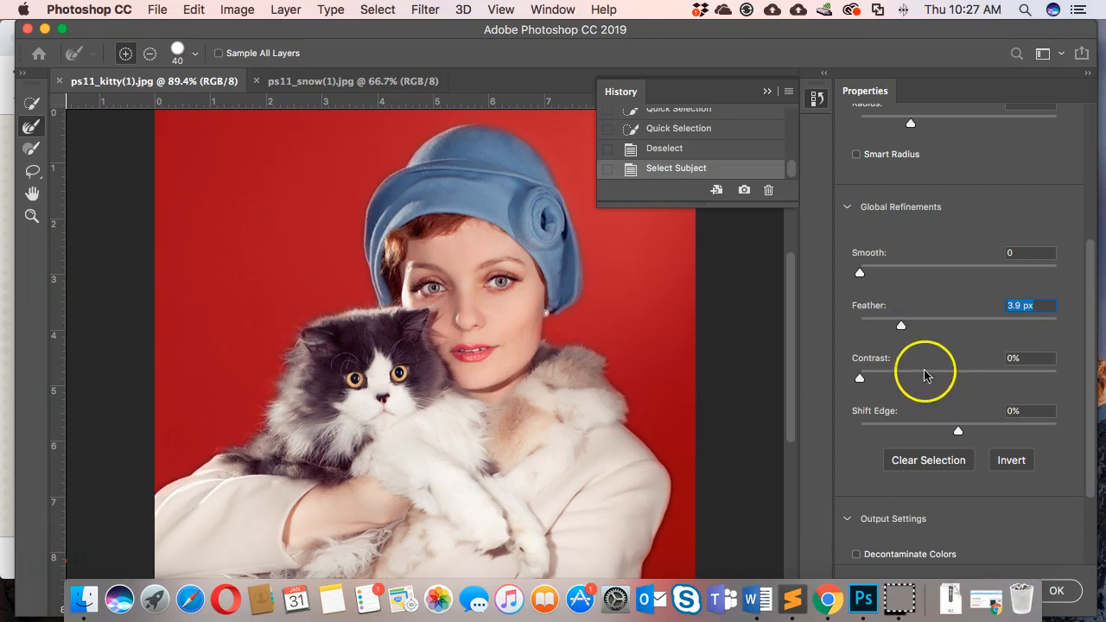
scroll(925, 375, down, 3)
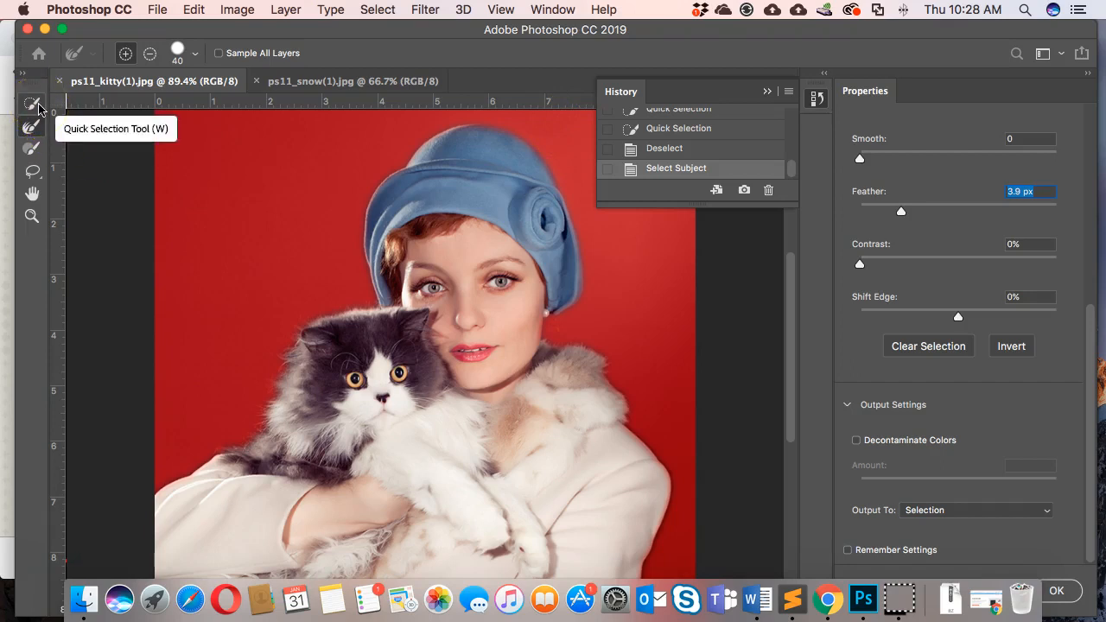
Choose the Refine Edge Brush and set its hardness to 20%, keeping the 40 px size.
click(34, 128)
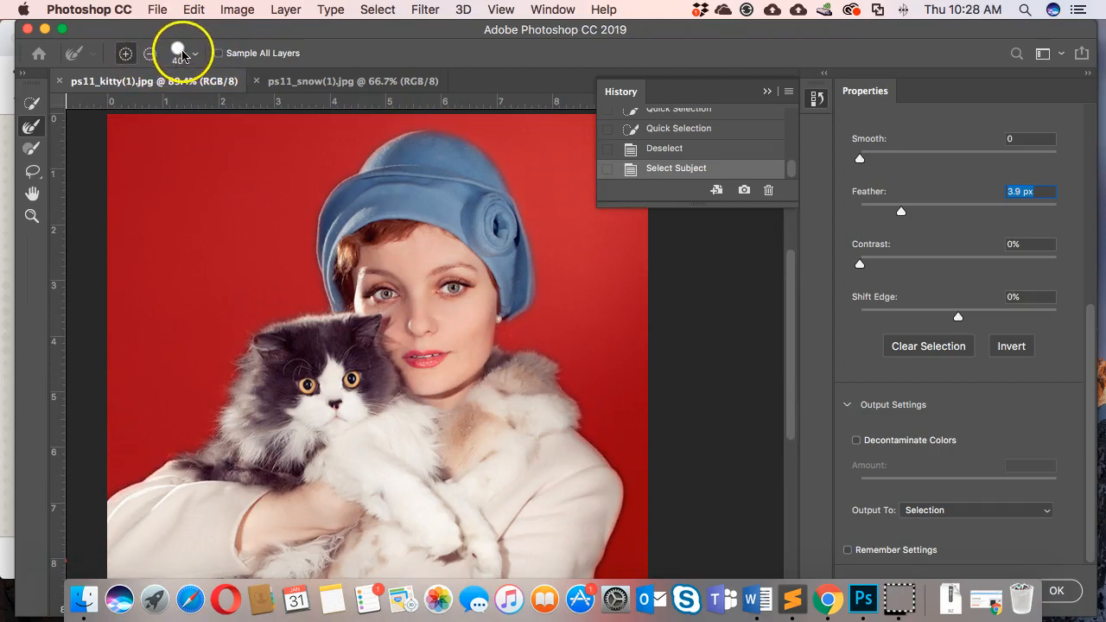
click(197, 58)
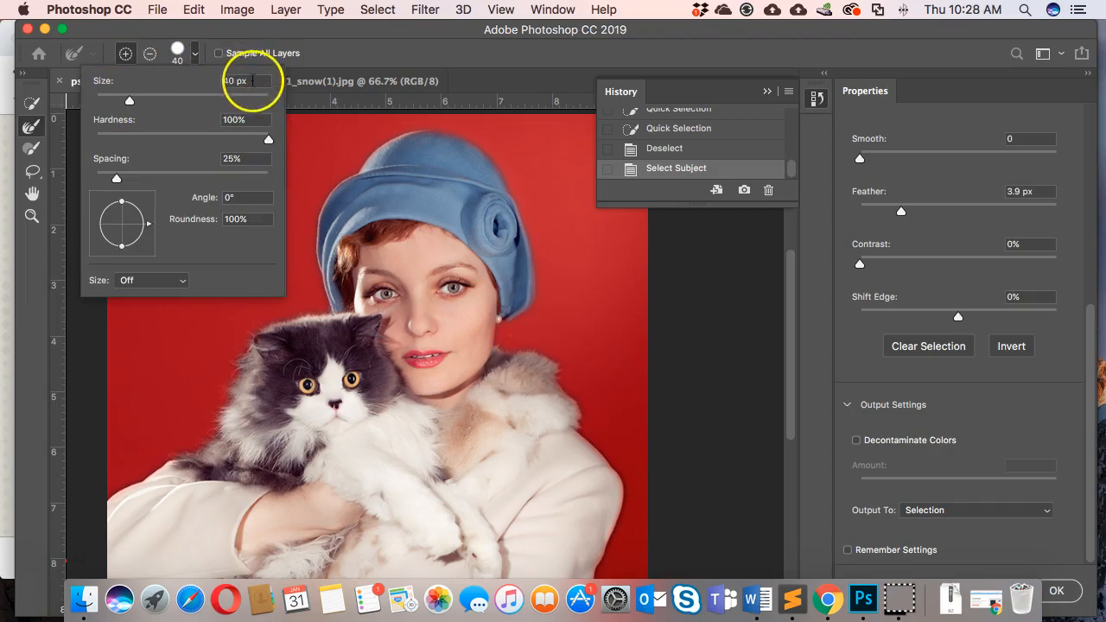
click(190, 52)
click(197, 58)
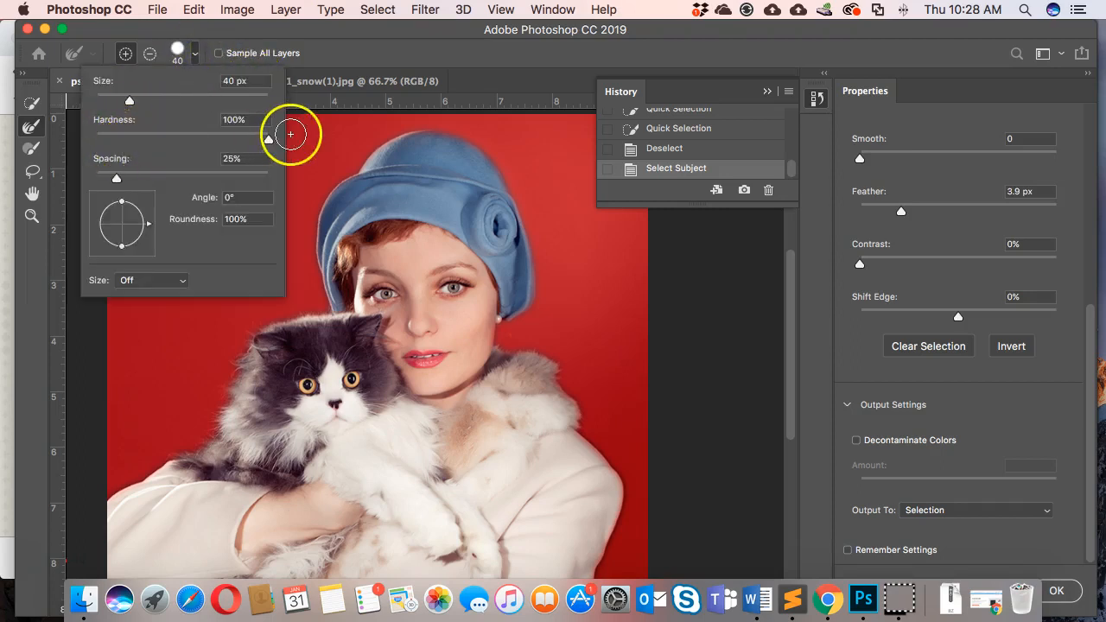
drag(270, 145, 246, 146)
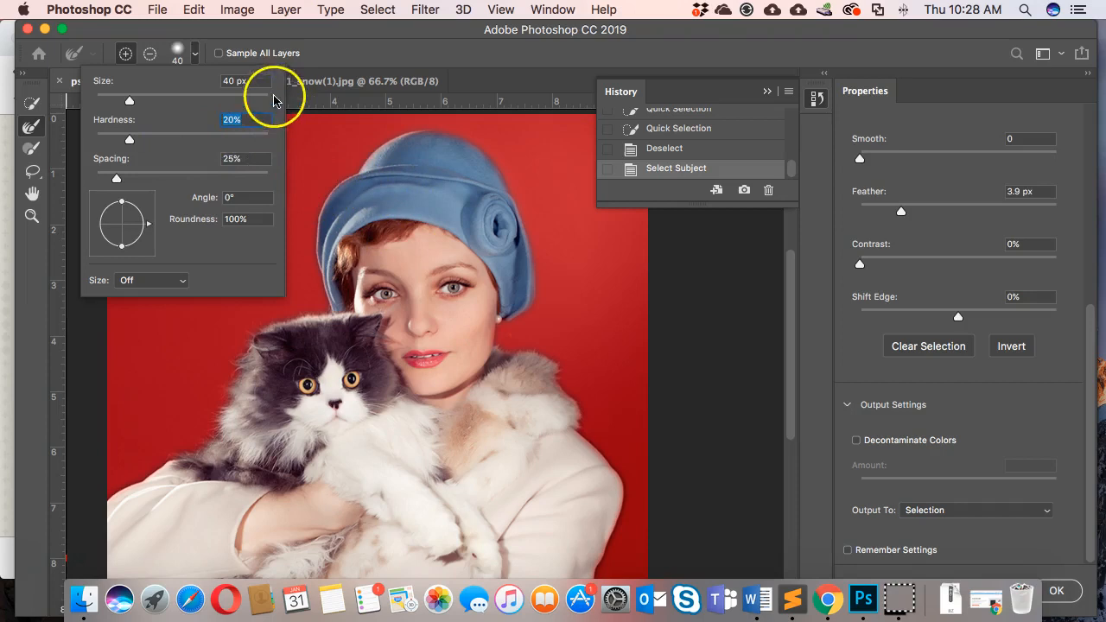
click(194, 53)
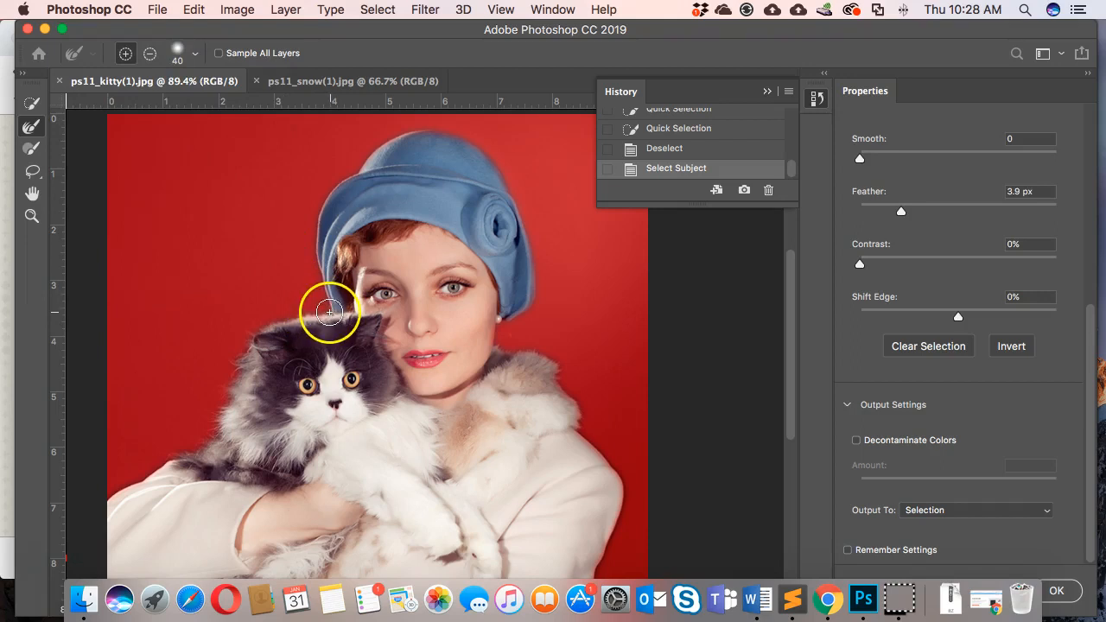
Brush along the cat's furry head, side and tail and the lady's fur collar to refine the selection edges.
click(330, 312)
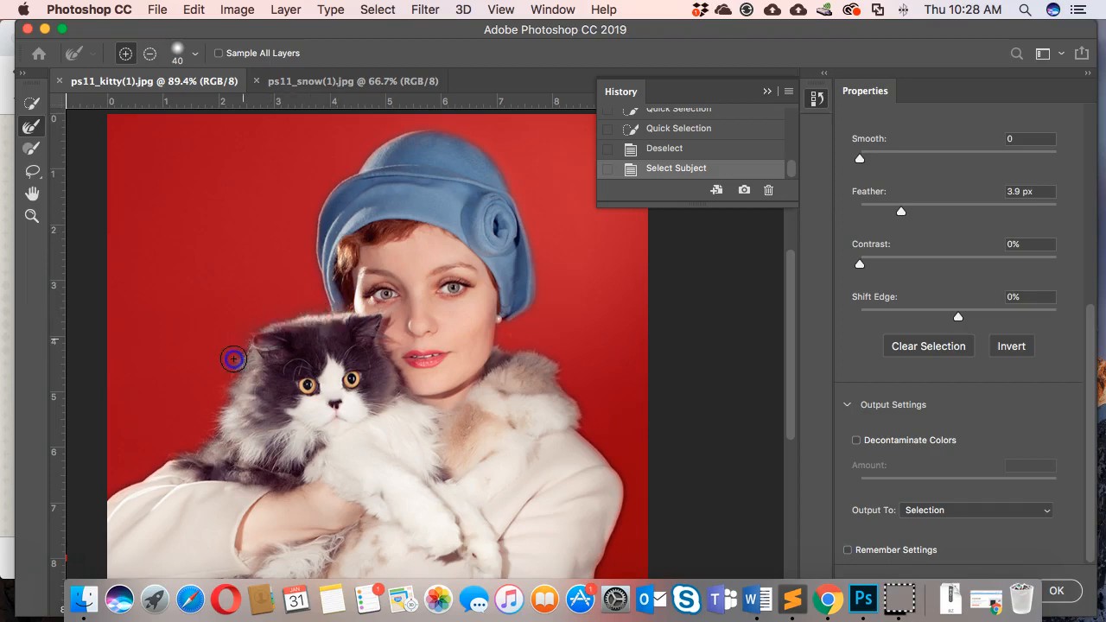
mouse_move(227, 397)
mouse_down()
mouse_move(195, 460)
mouse_move(205, 452)
mouse_move(195, 441)
mouse_move(163, 456)
mouse_move(180, 454)
mouse_move(181, 463)
mouse_move(164, 462)
mouse_move(175, 471)
mouse_move(116, 489)
mouse_move(216, 451)
mouse_move(233, 432)
mouse_move(239, 371)
mouse_up()
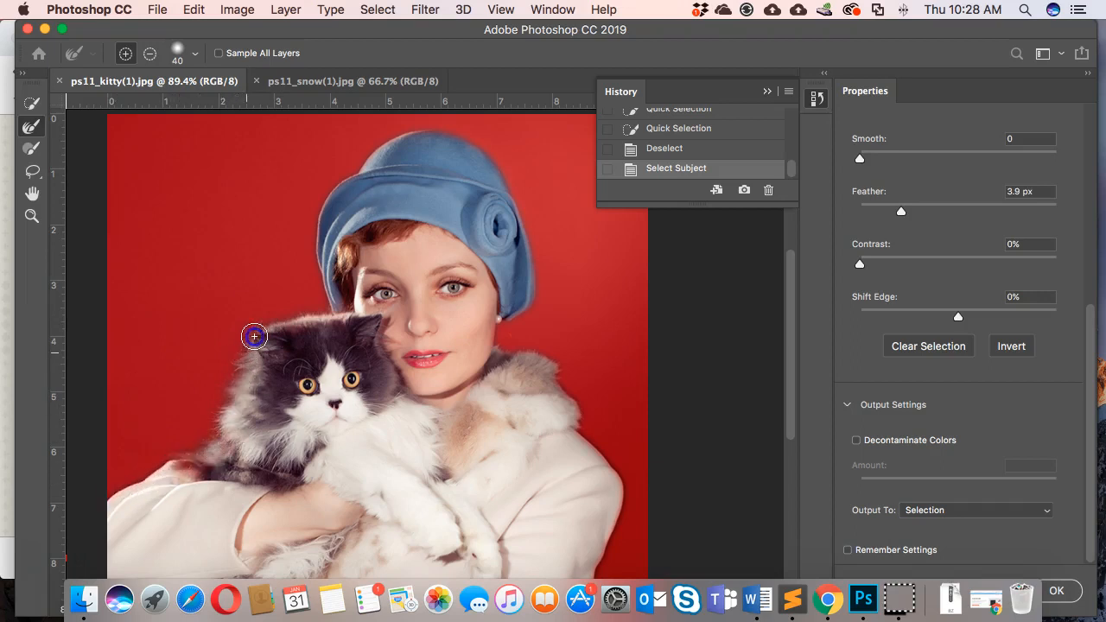
drag(276, 316, 286, 316)
drag(502, 346, 553, 377)
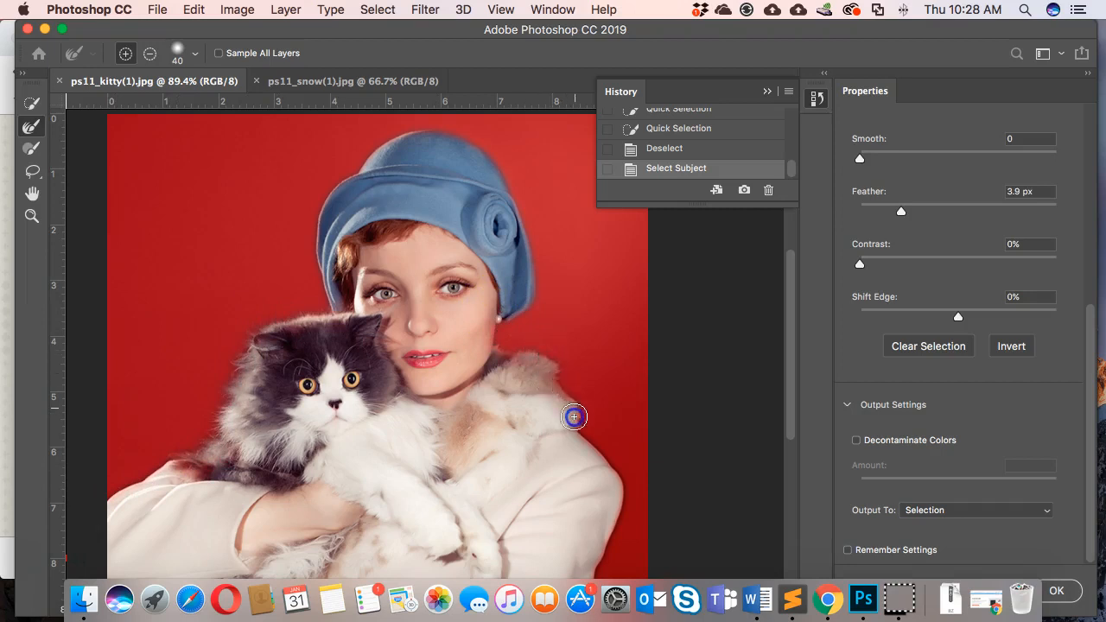
drag(585, 413, 585, 411)
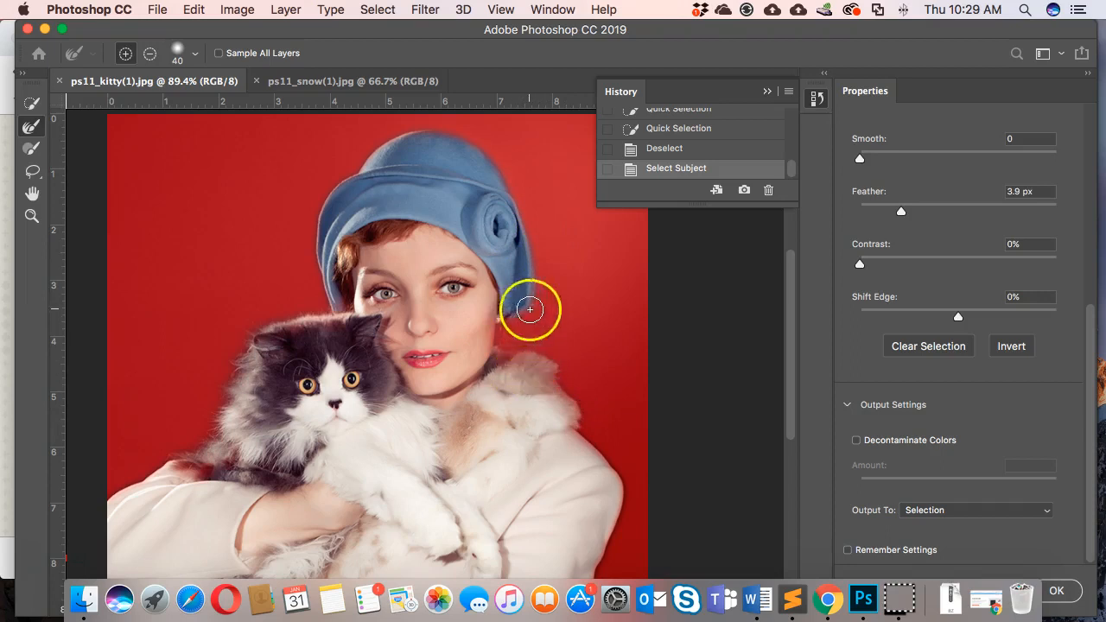
drag(237, 349, 223, 387)
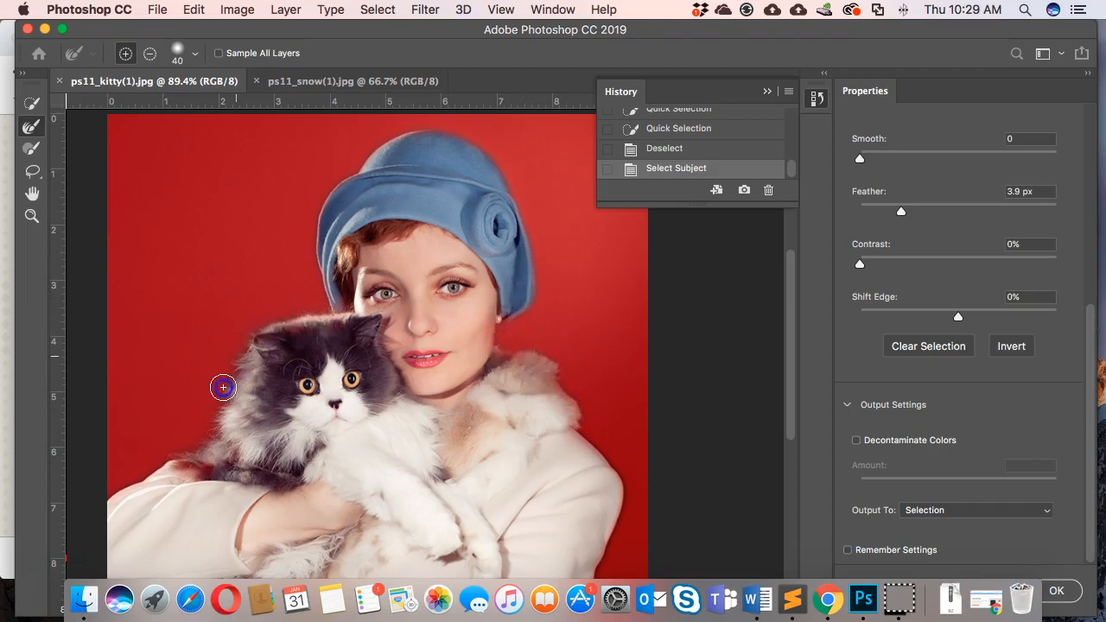
drag(198, 456, 239, 484)
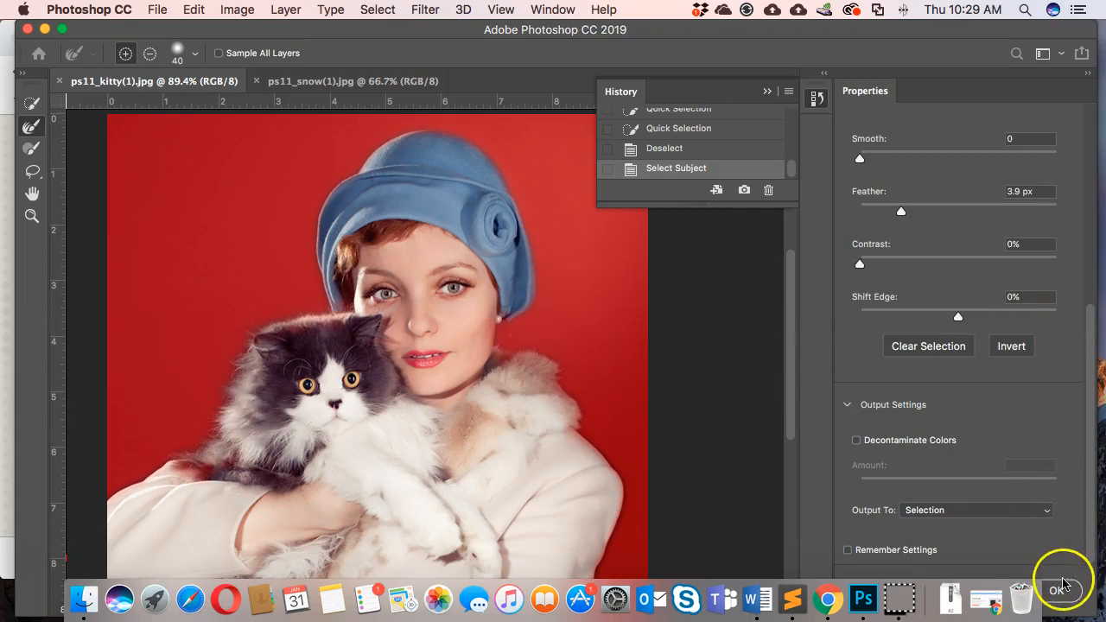
Output the refined selection as a New Layer with Layer Mask and apply it.
click(1076, 27)
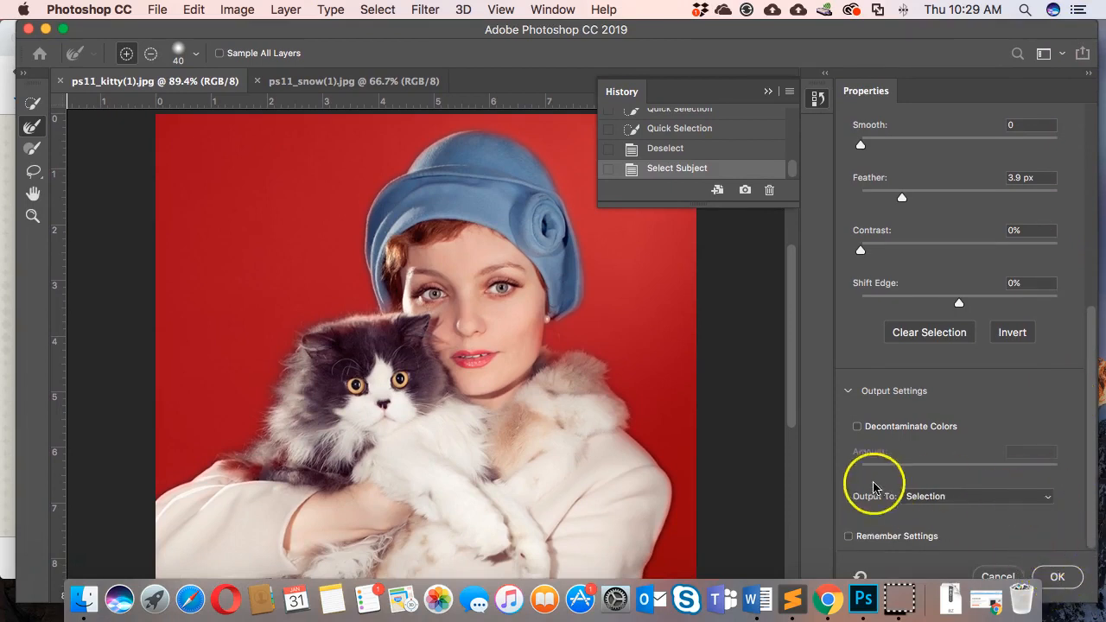
click(1049, 500)
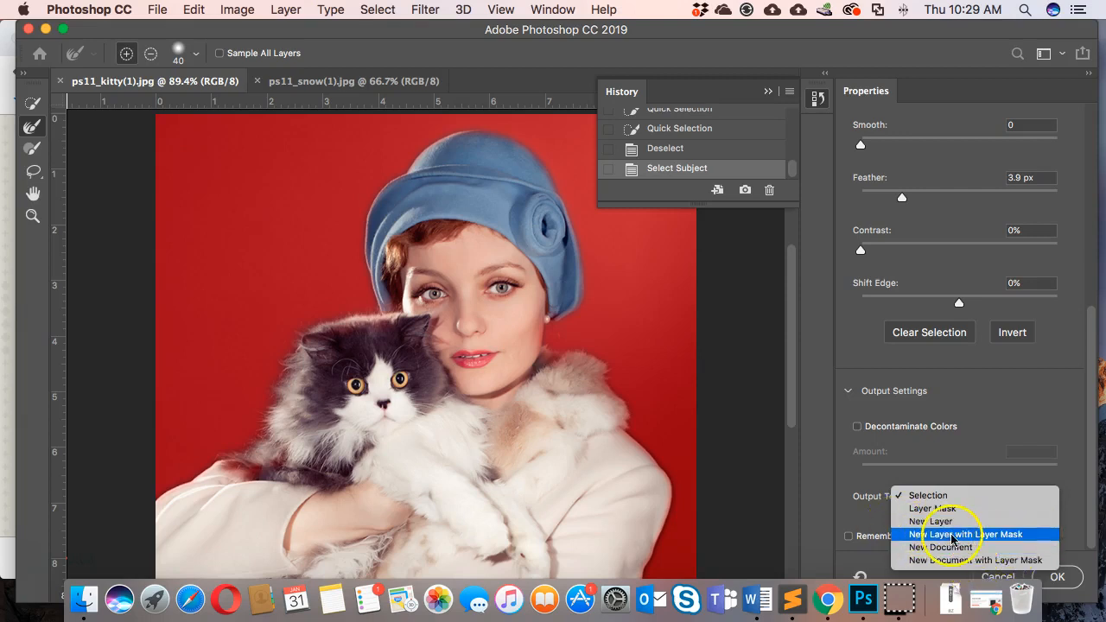
click(1026, 538)
click(1058, 571)
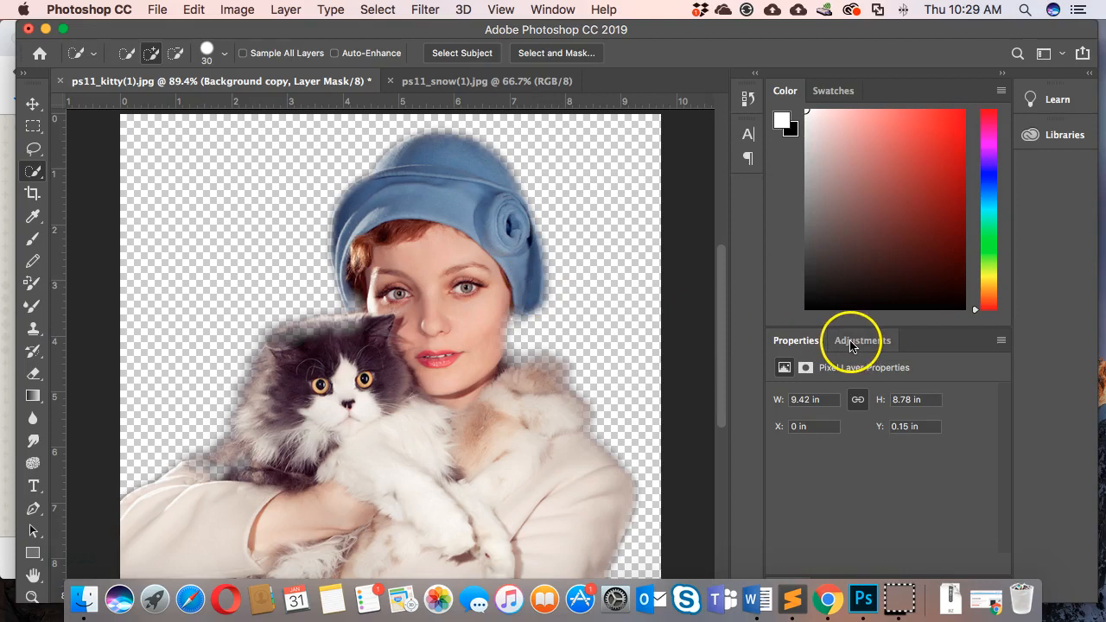
Show the Layers panel and collapse the Color panel to make room for the layer list.
click(551, 8)
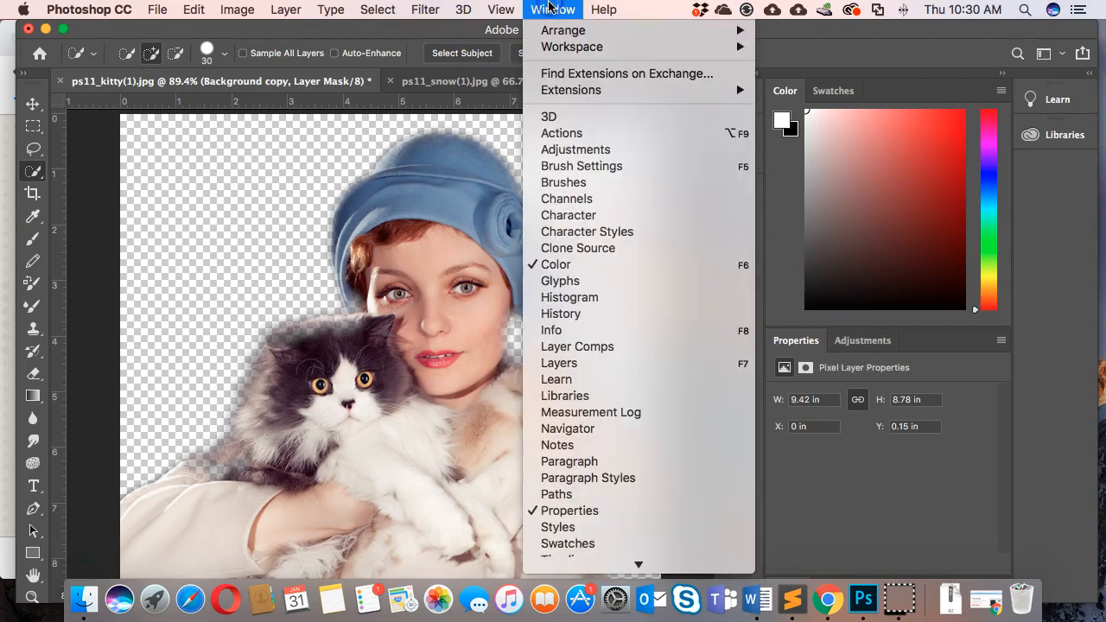
click(550, 7)
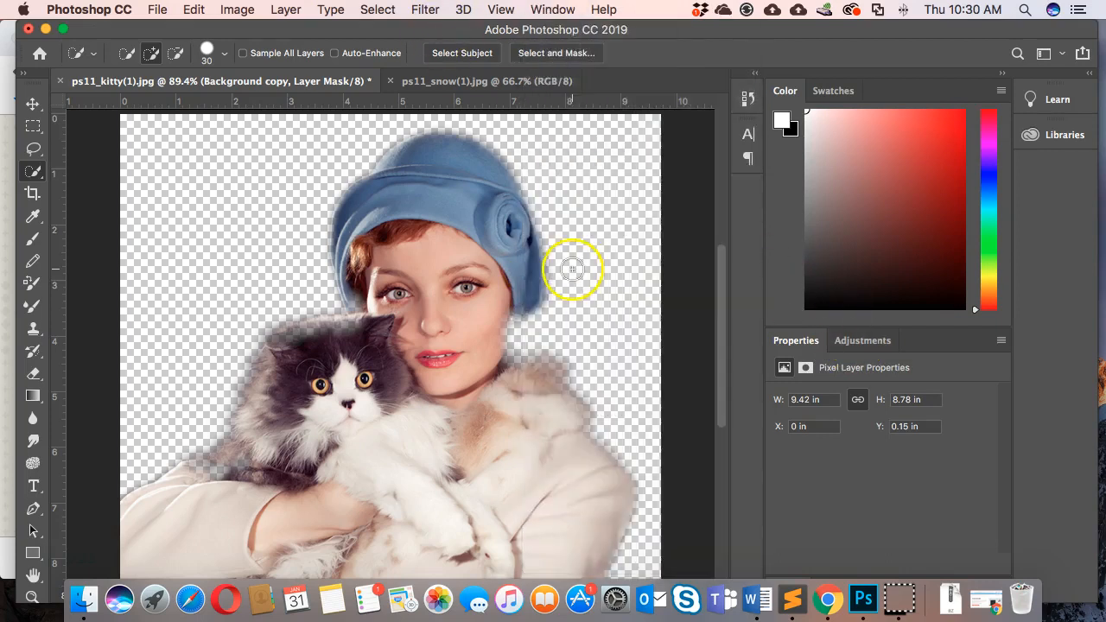
click(549, 10)
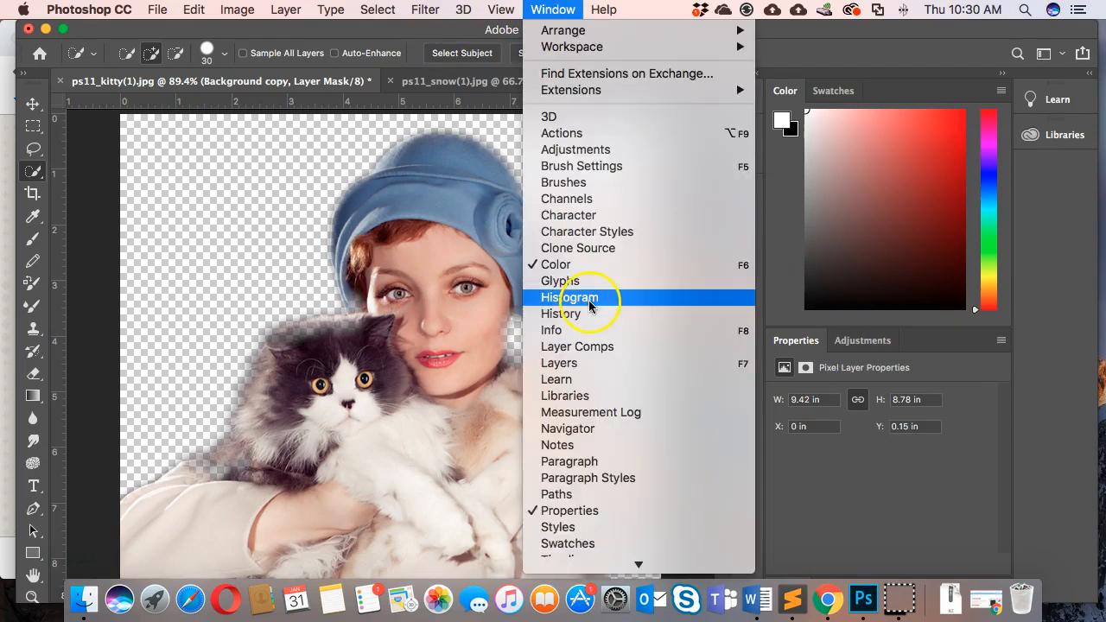
click(572, 363)
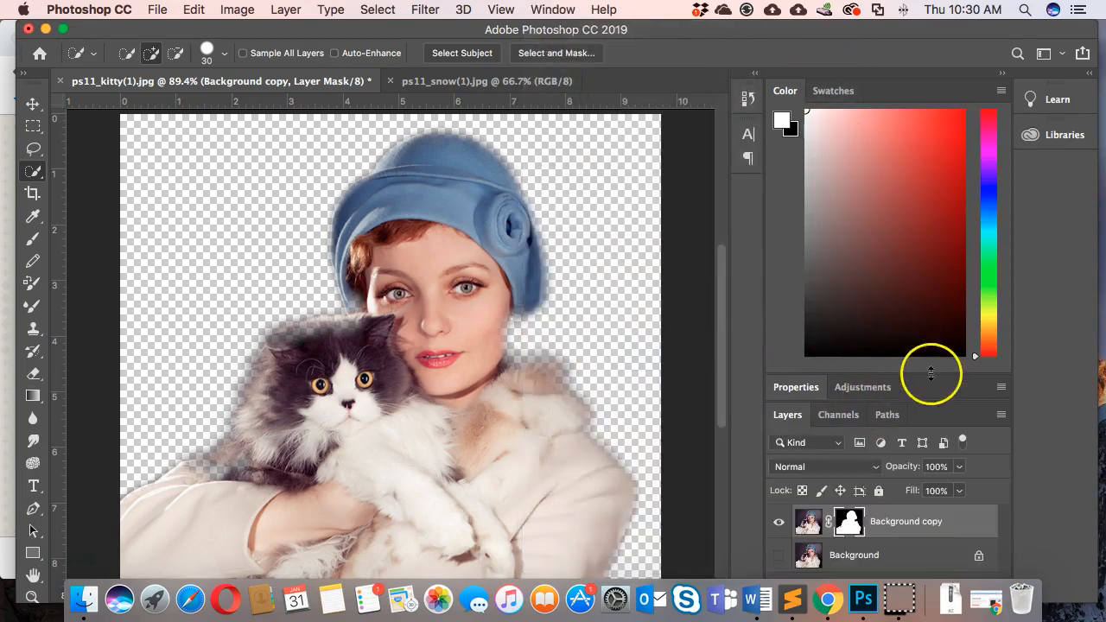
double_click(785, 92)
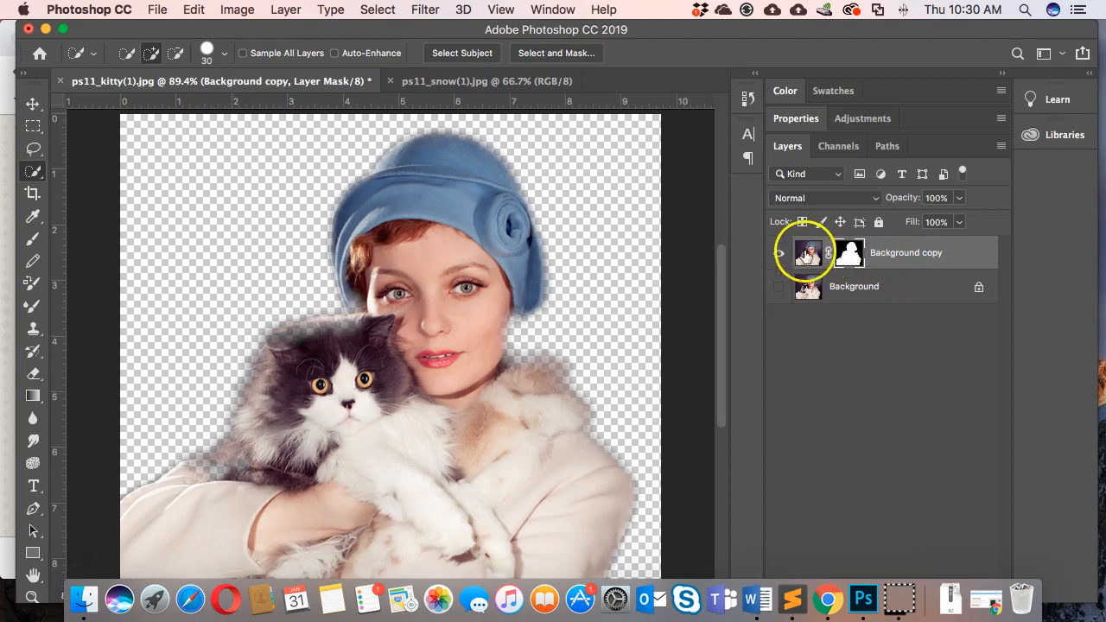
Rename the Background copy layer as Masked Subject.
right_click(923, 255)
key(Escape)
double_click(919, 254)
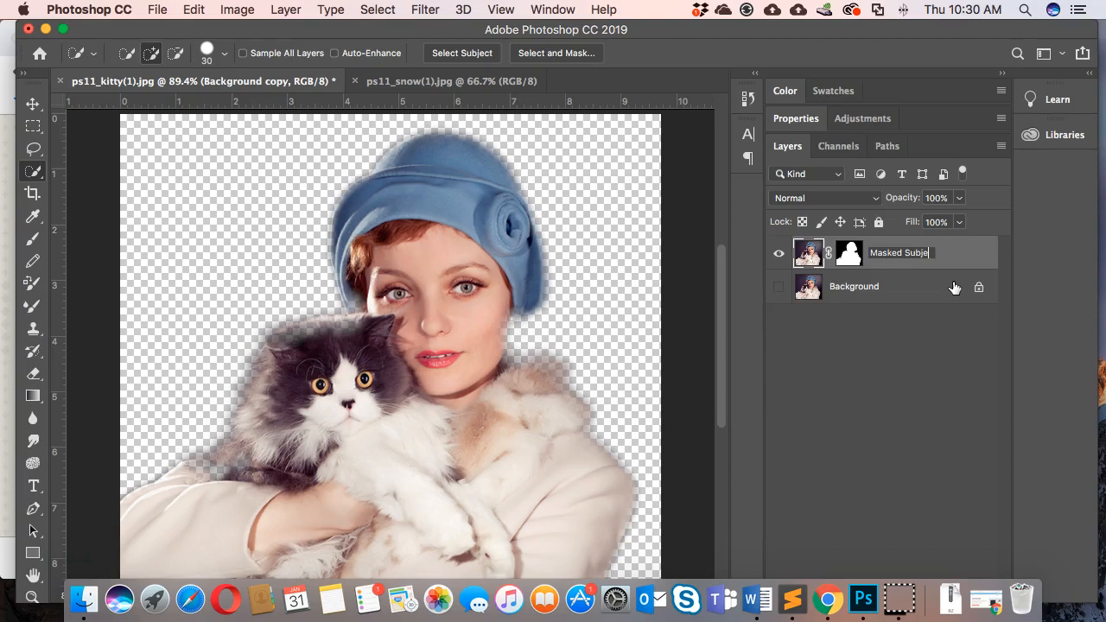
text(Masked Subject)
key(Return)
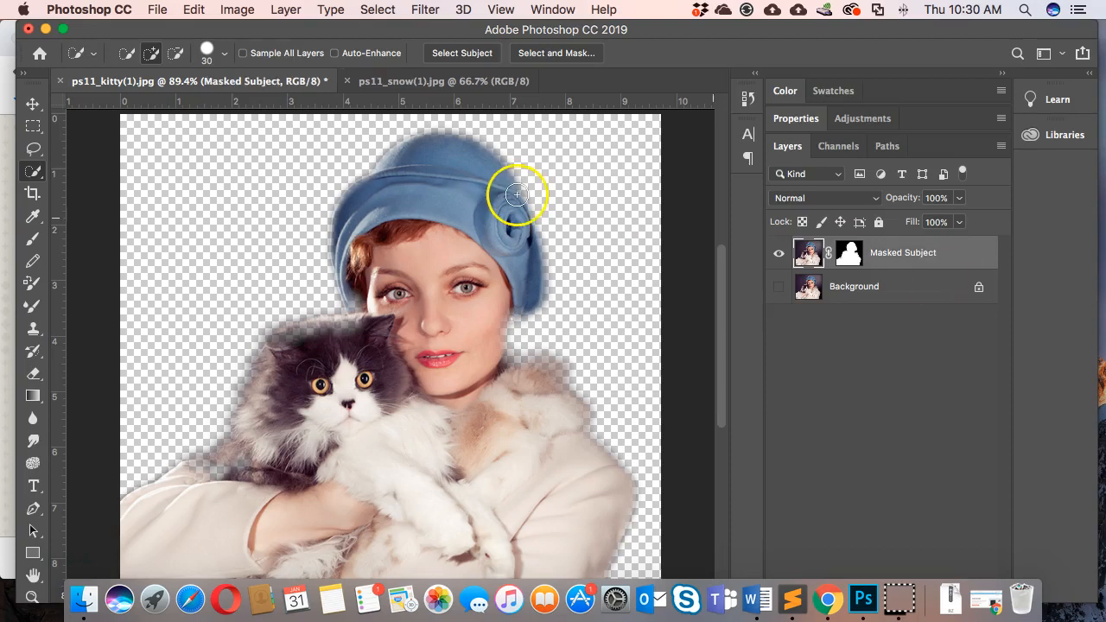
View the ps11_snow(1).jpg document, return to ps11_kitty(1).jpg and check the commands available for the Masked Subject layer.
click(432, 82)
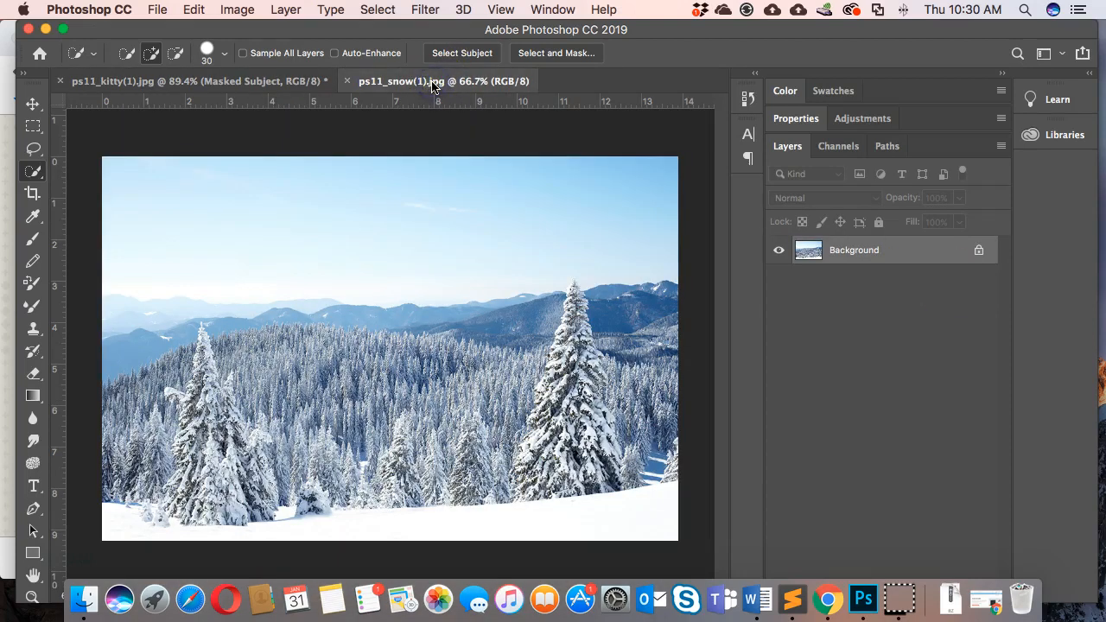
click(255, 82)
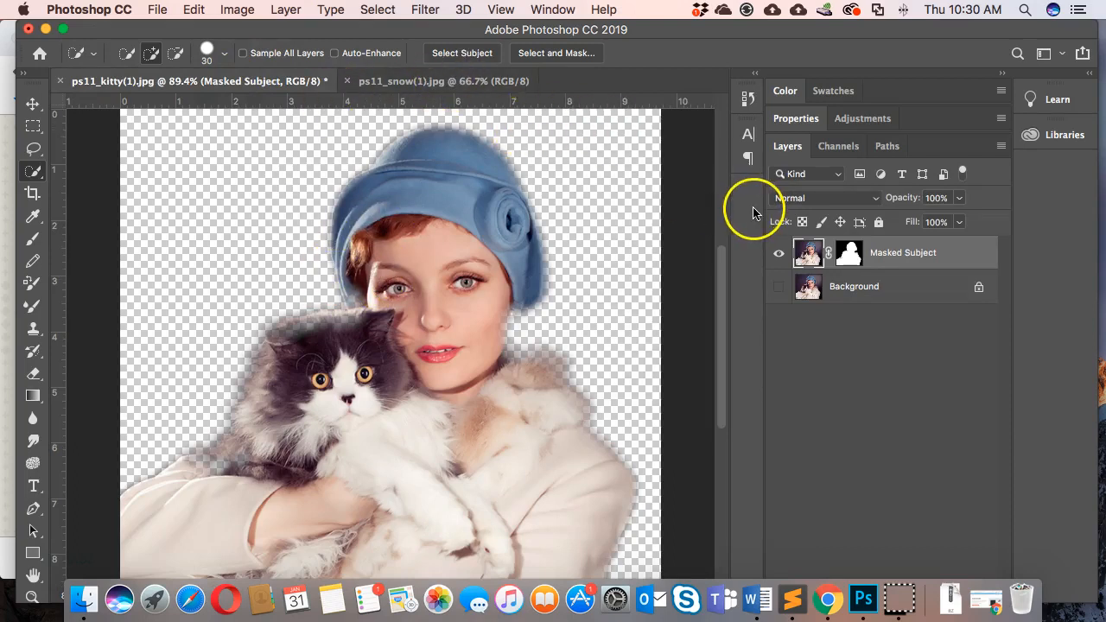
right_click(938, 256)
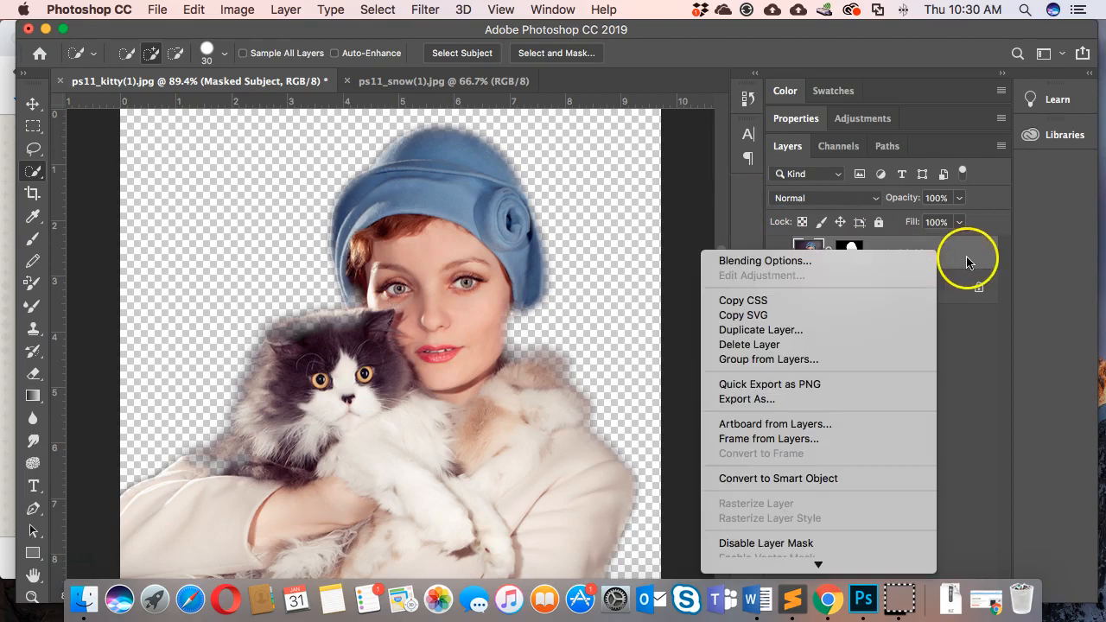
click(968, 258)
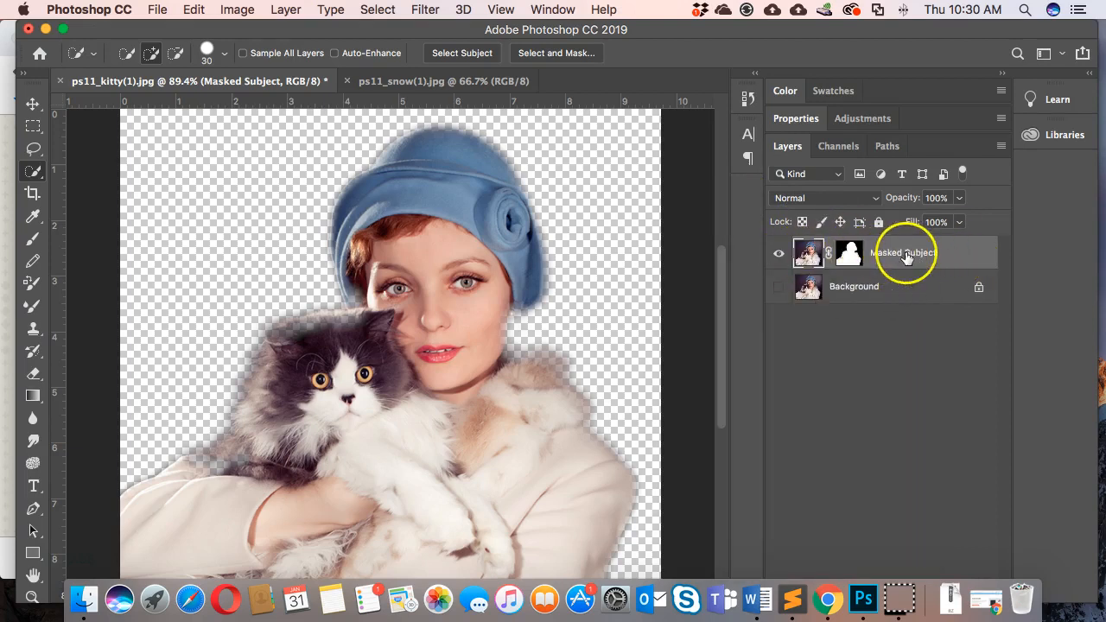
Duplicate the Masked Subject layer into the ps11_snow(1).jpg document under the name Masked Subject.
right_click(919, 255)
click(979, 251)
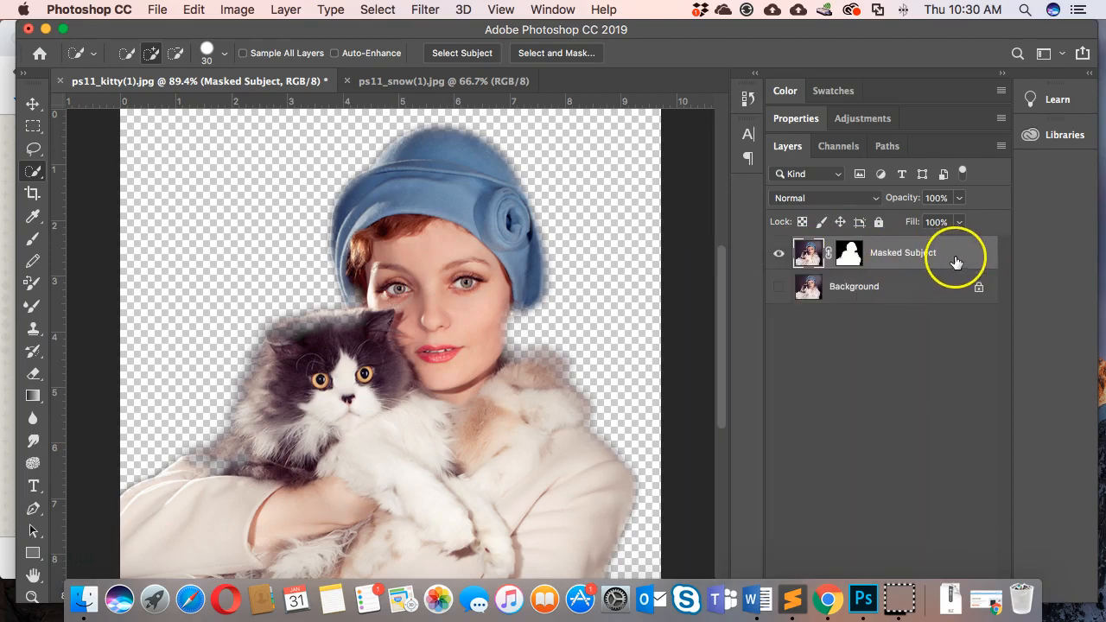
click(934, 294)
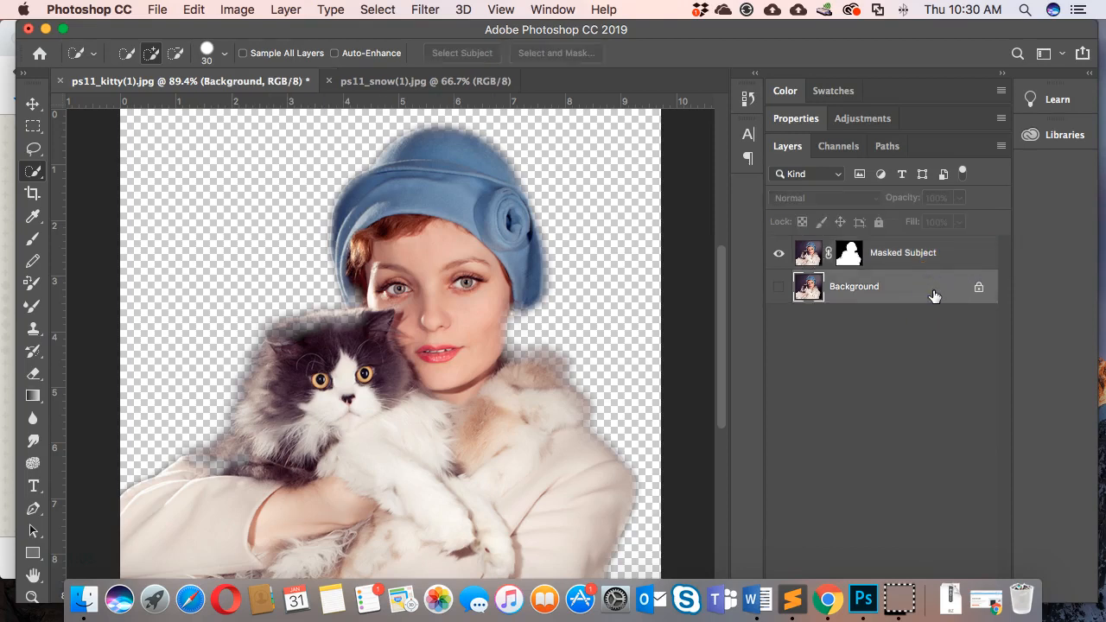
click(938, 249)
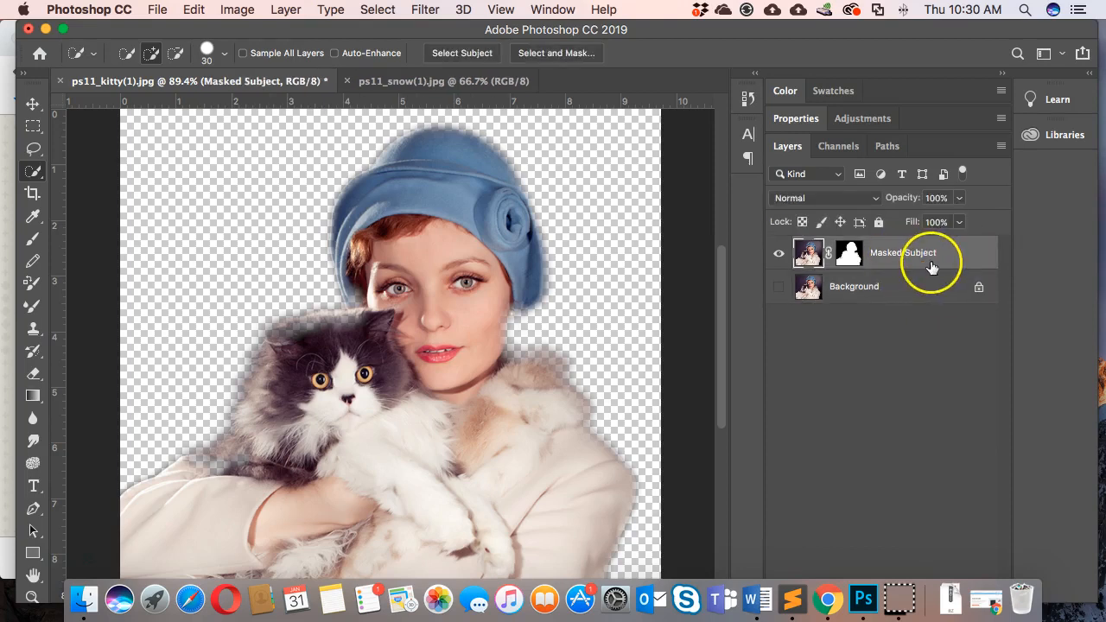
right_click(942, 251)
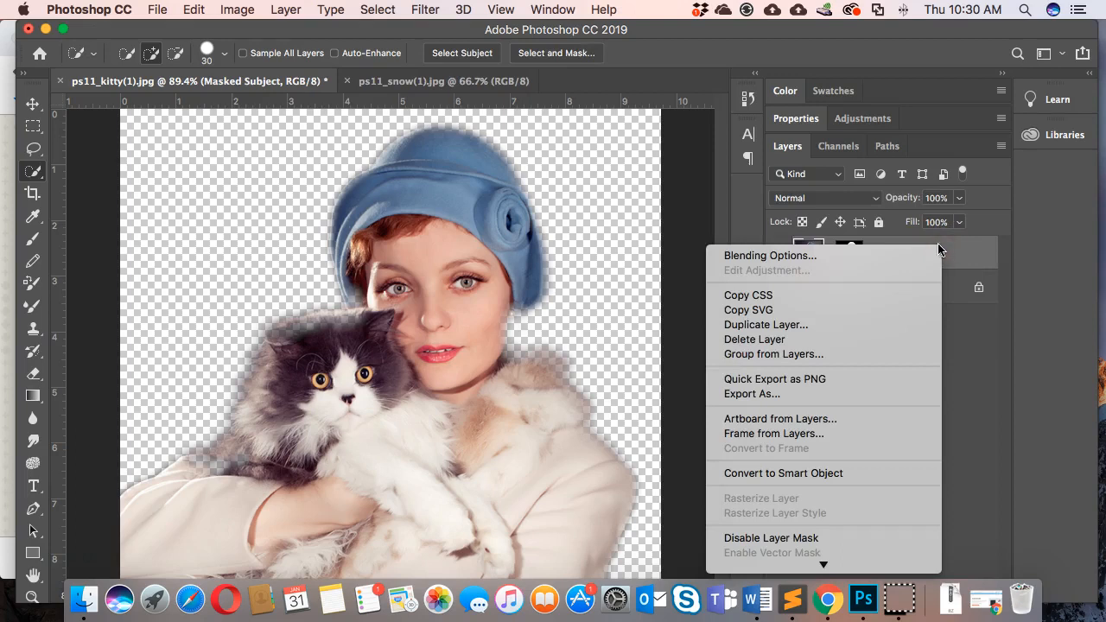
click(744, 325)
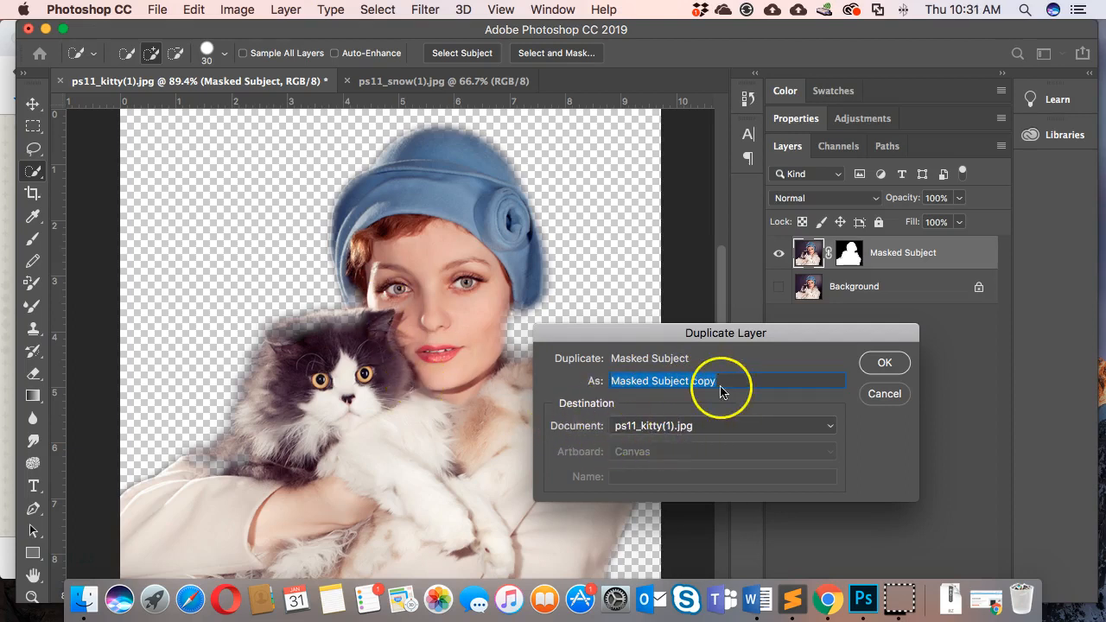
click(831, 427)
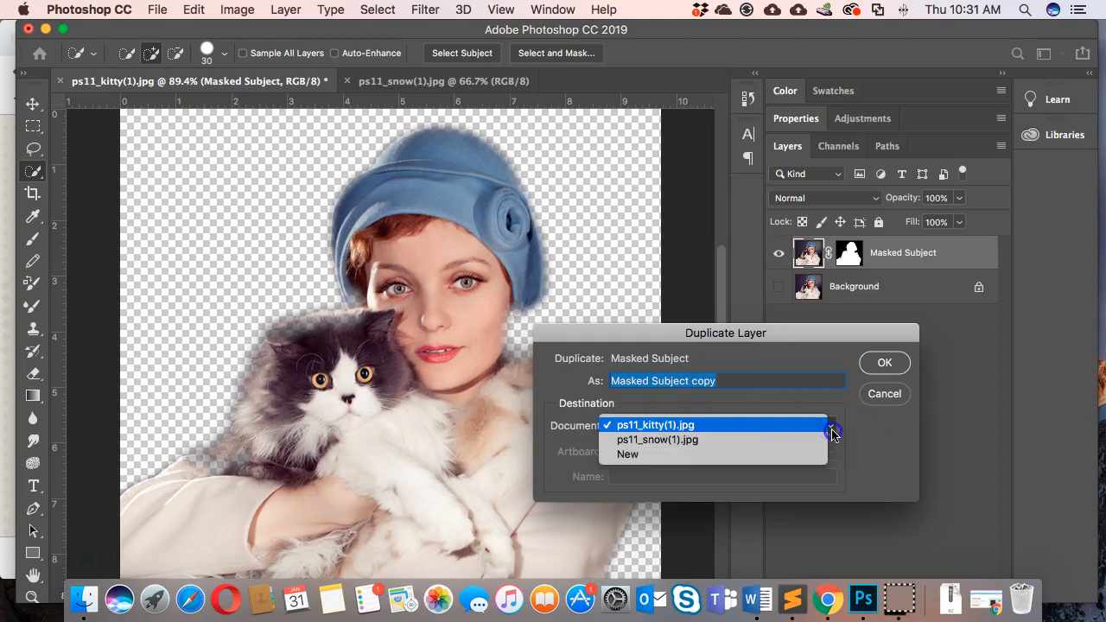
click(661, 441)
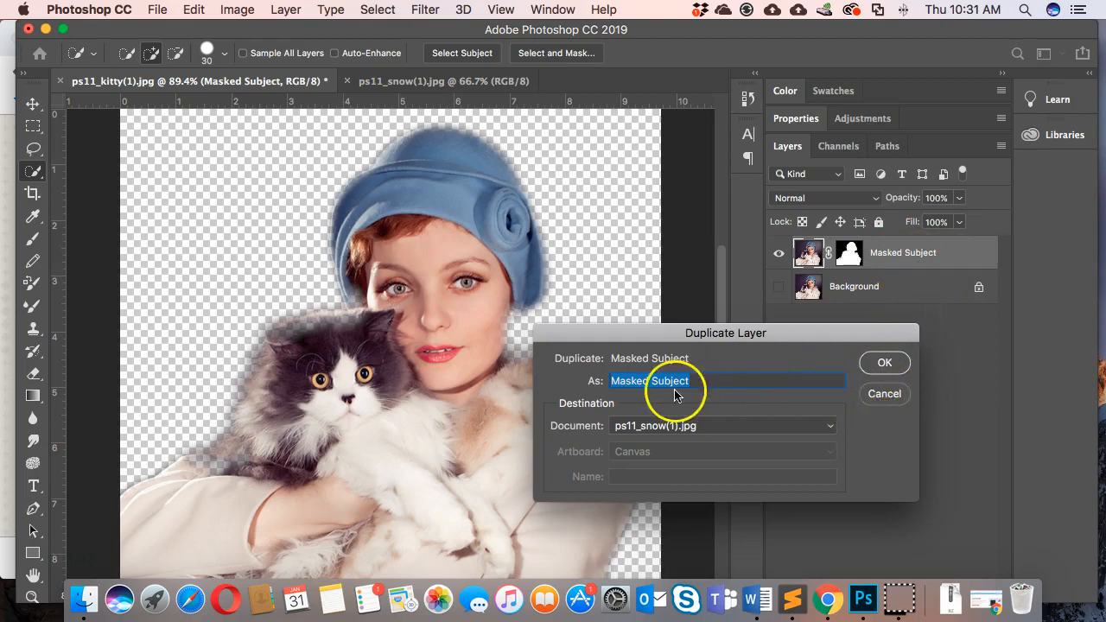
click(886, 363)
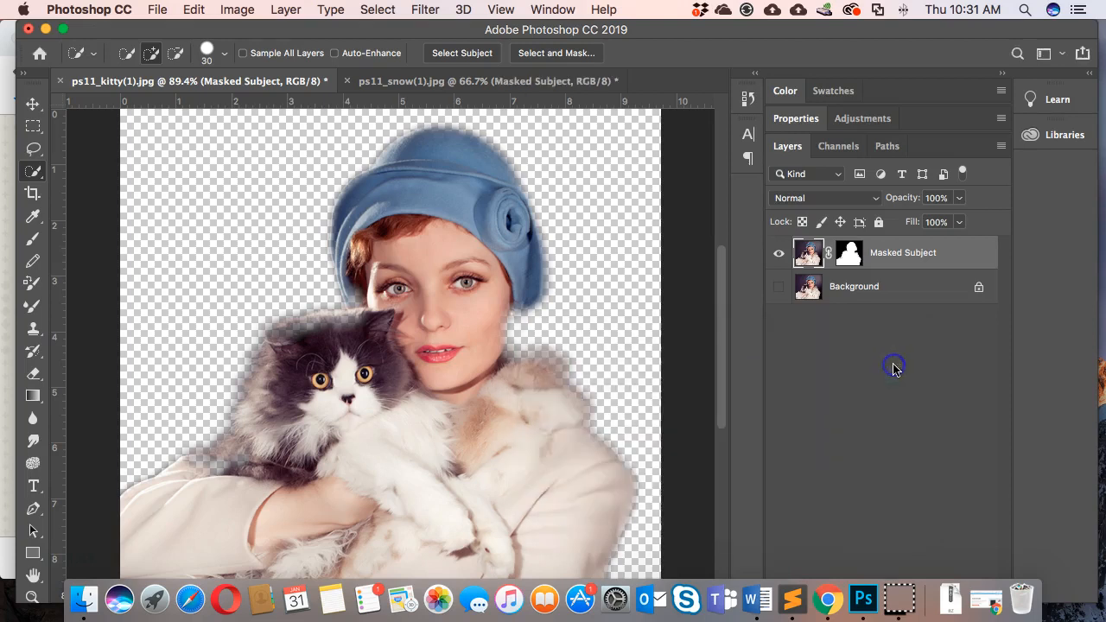
In ps11_snow(1).jpg, move the masked lady and cat down until their cut-off lower edge meets the bottom of the canvas.
click(418, 82)
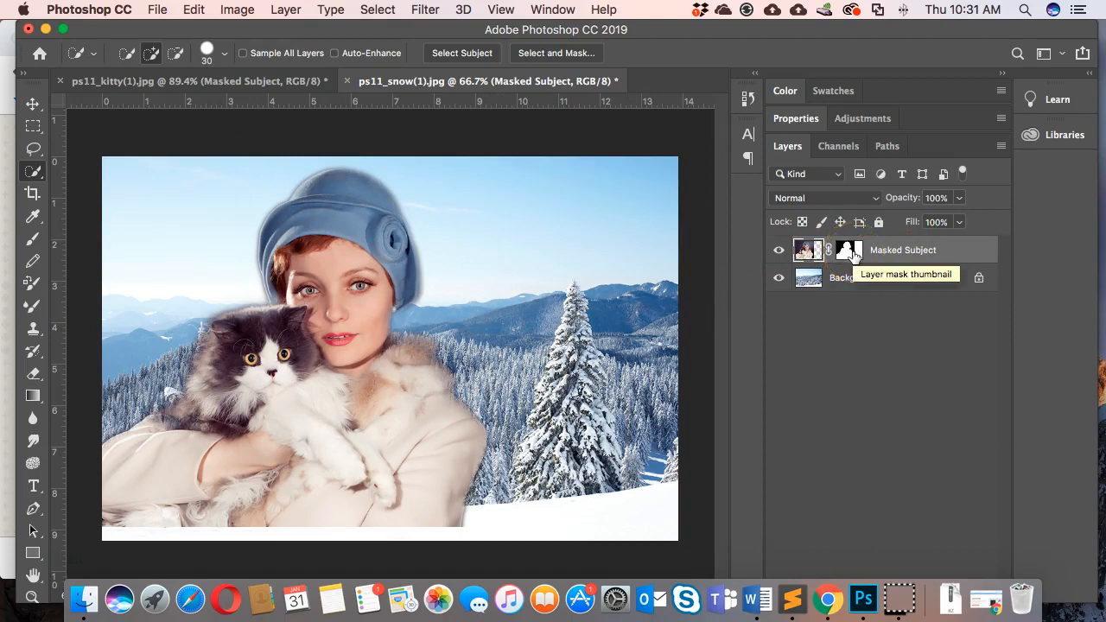
click(810, 250)
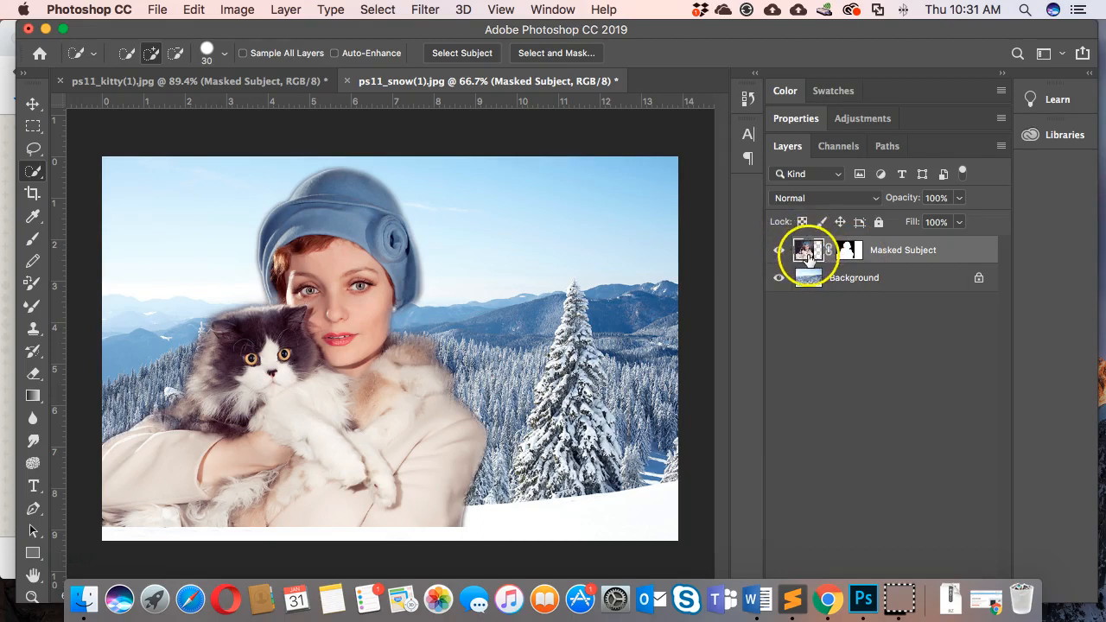
click(843, 252)
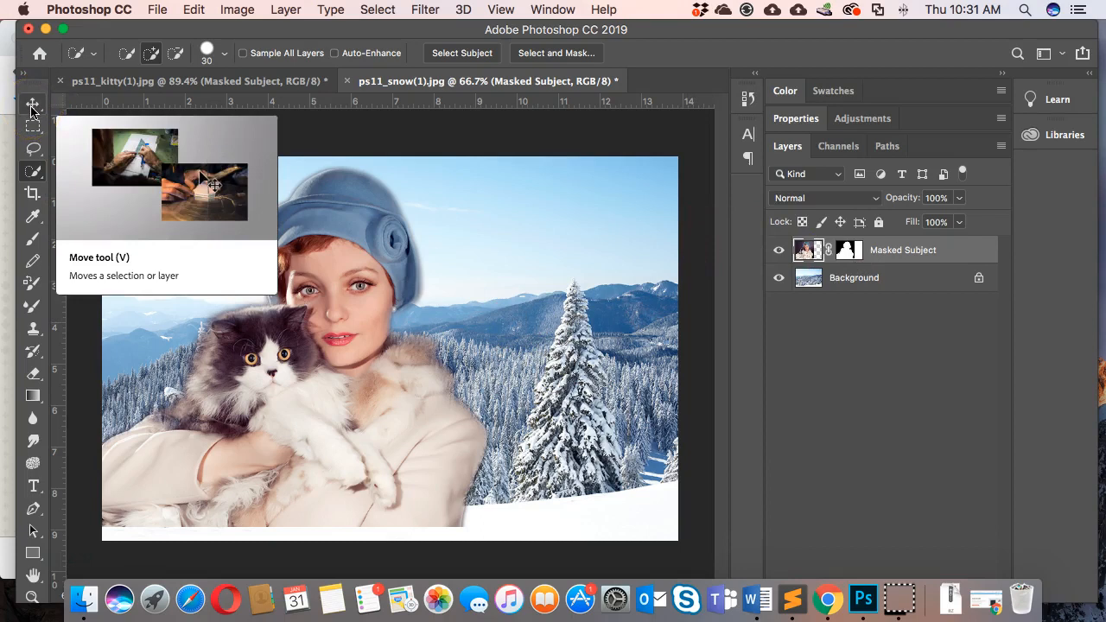
click(32, 105)
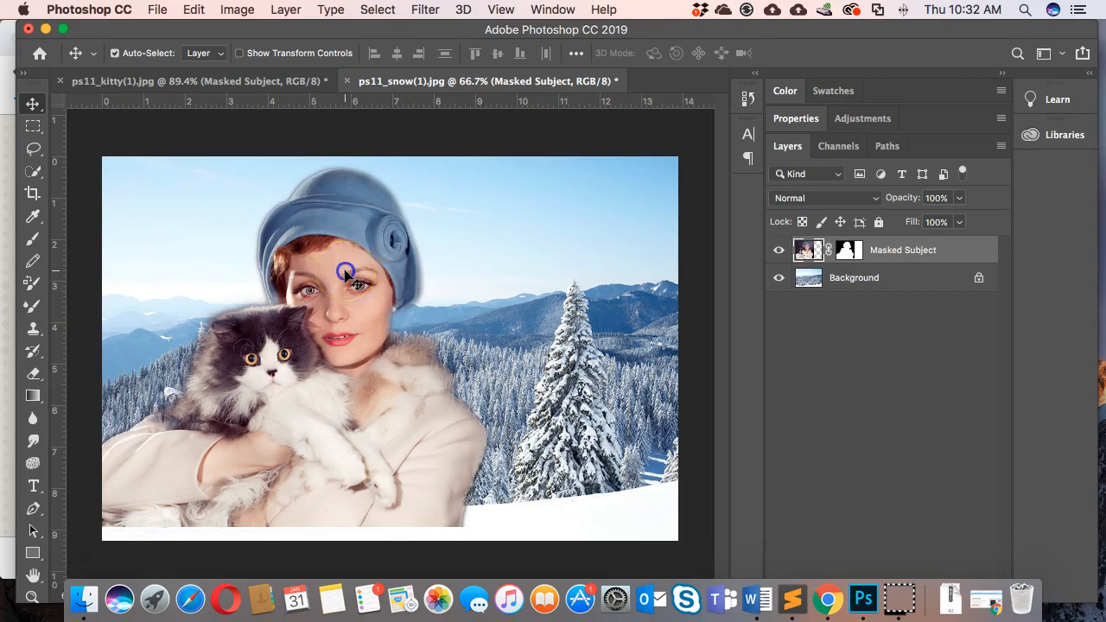
drag(345, 275, 324, 321)
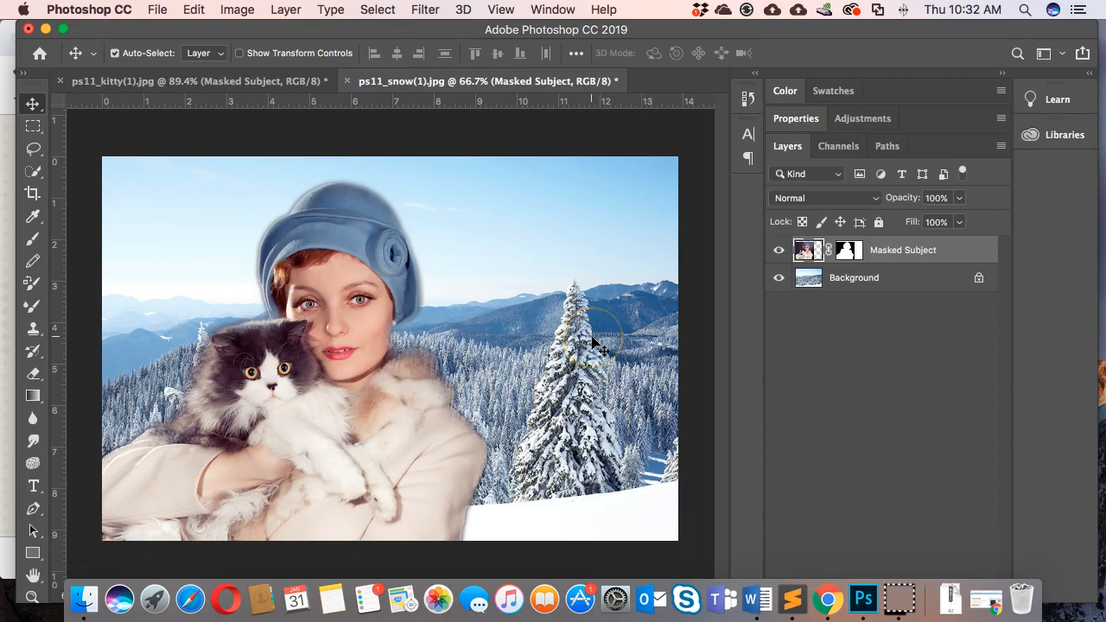
Make the layer mask of the Masked Subject layer the active editing target instead of the layer image.
scroll(593, 344, up, 1)
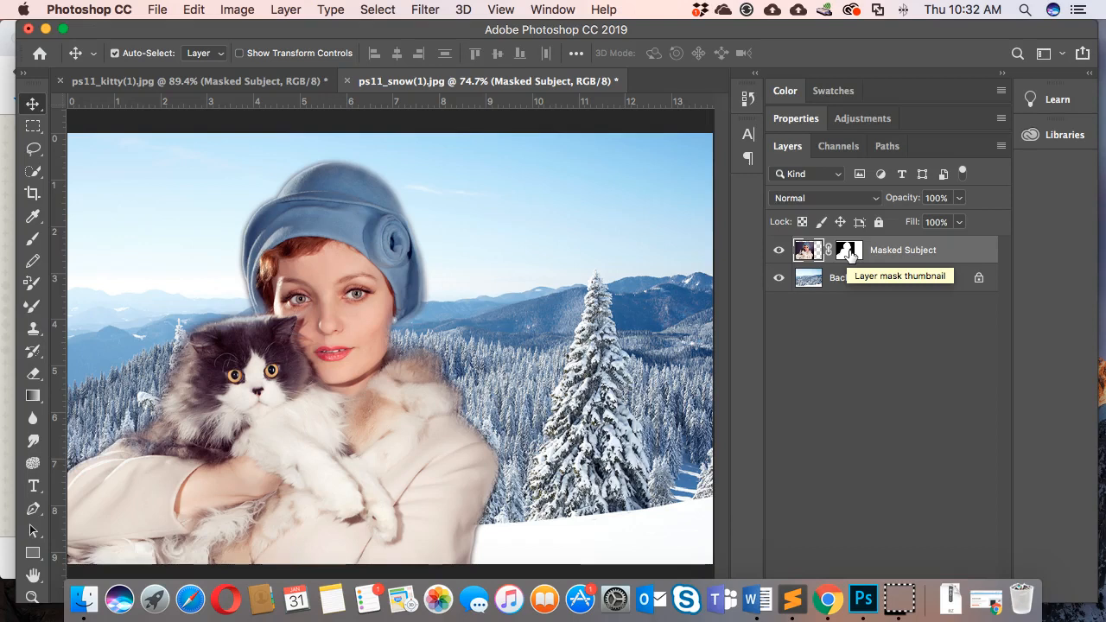
click(849, 250)
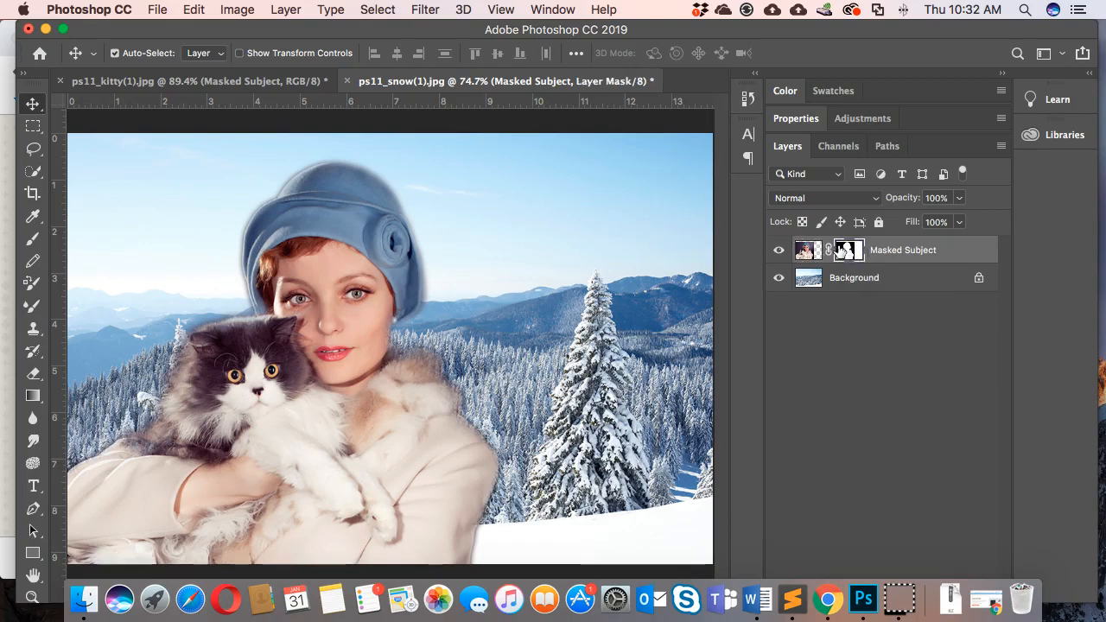
drag(834, 249, 809, 259)
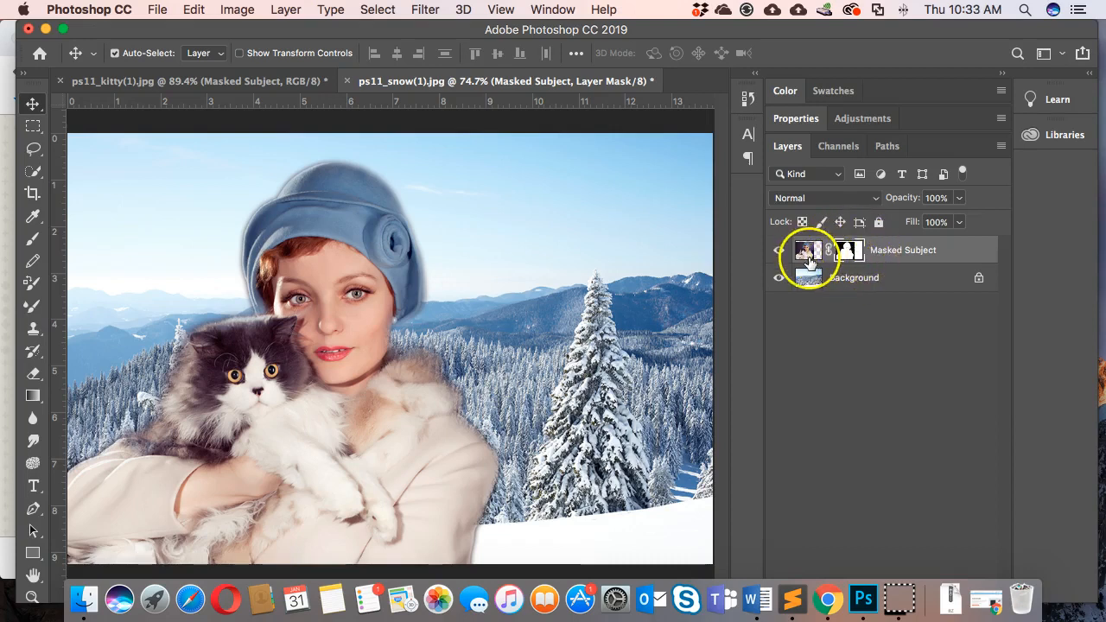
click(809, 259)
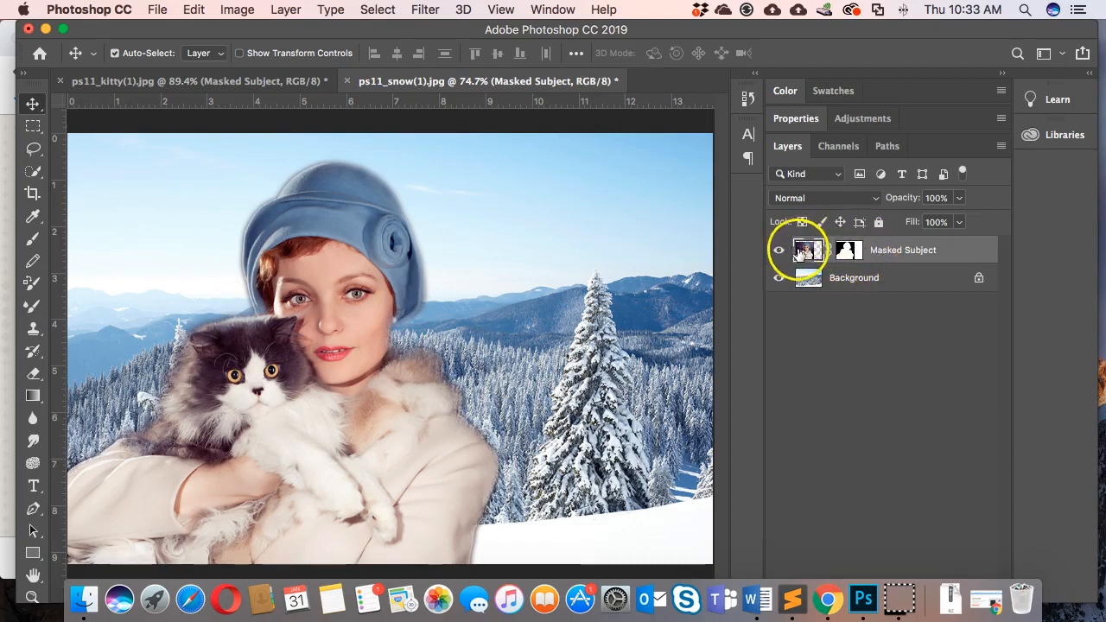
click(849, 251)
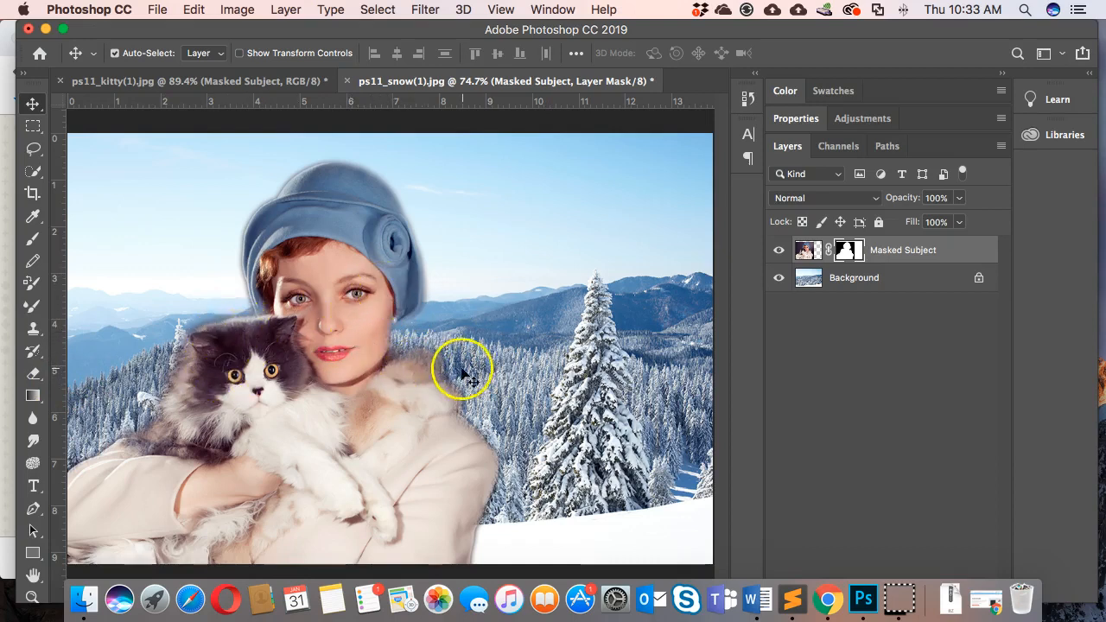
click(851, 250)
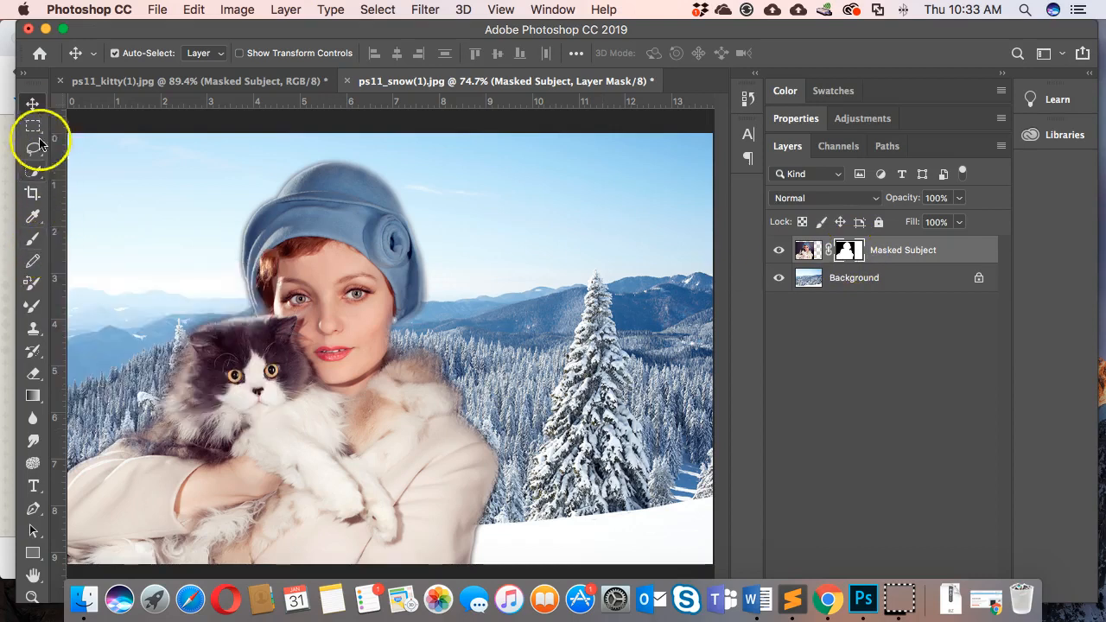
Activate the Brush tool and expand the toolbox to two columns to show the foreground and background colors.
click(32, 243)
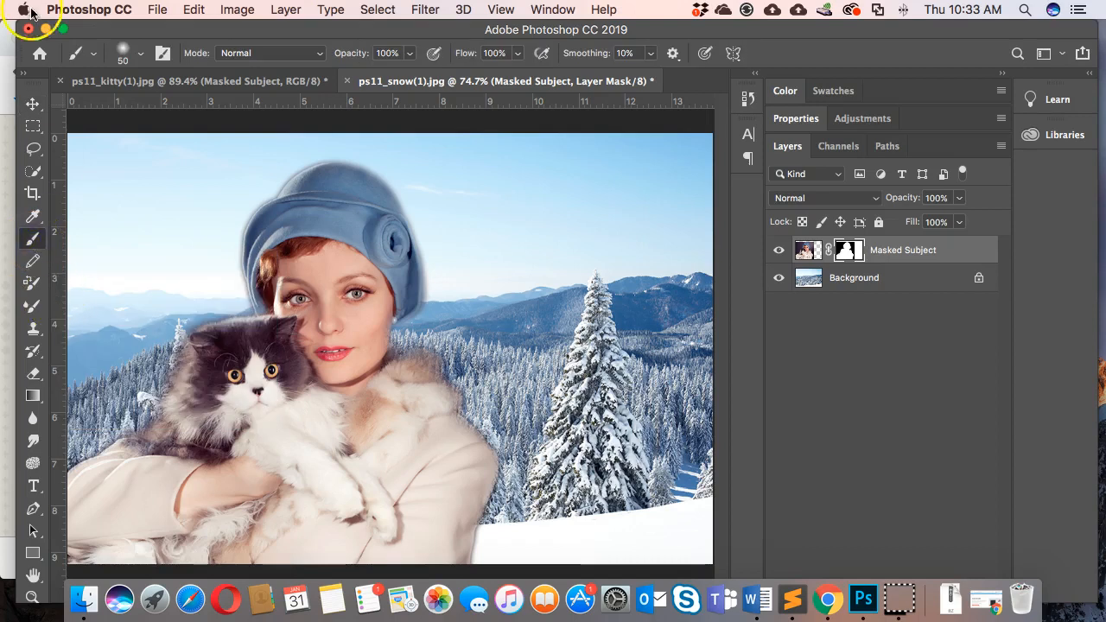
click(25, 76)
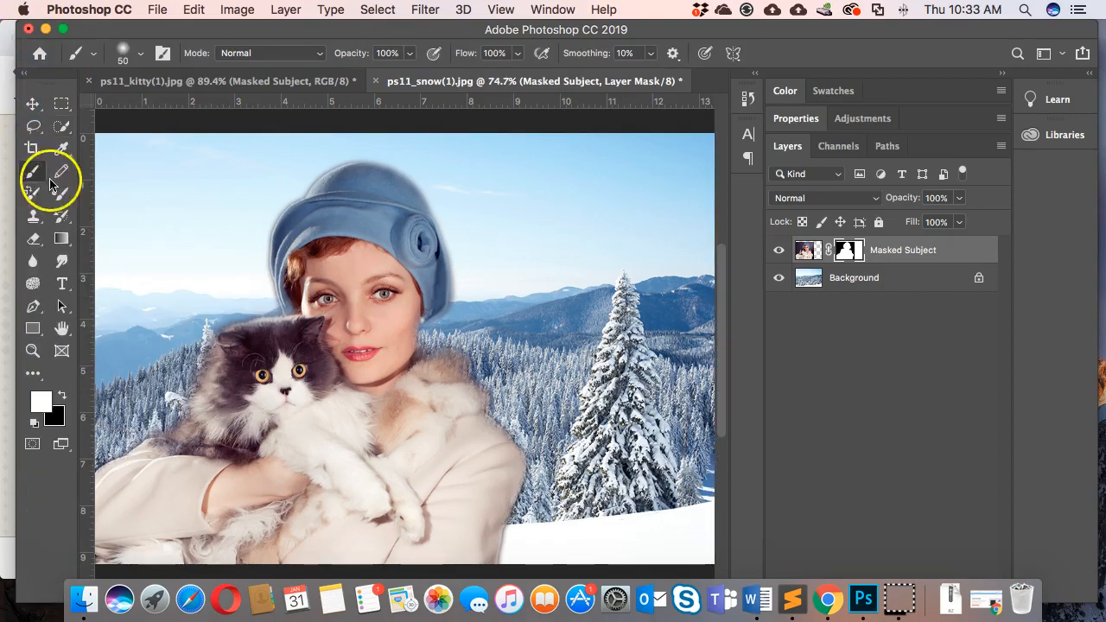
click(25, 73)
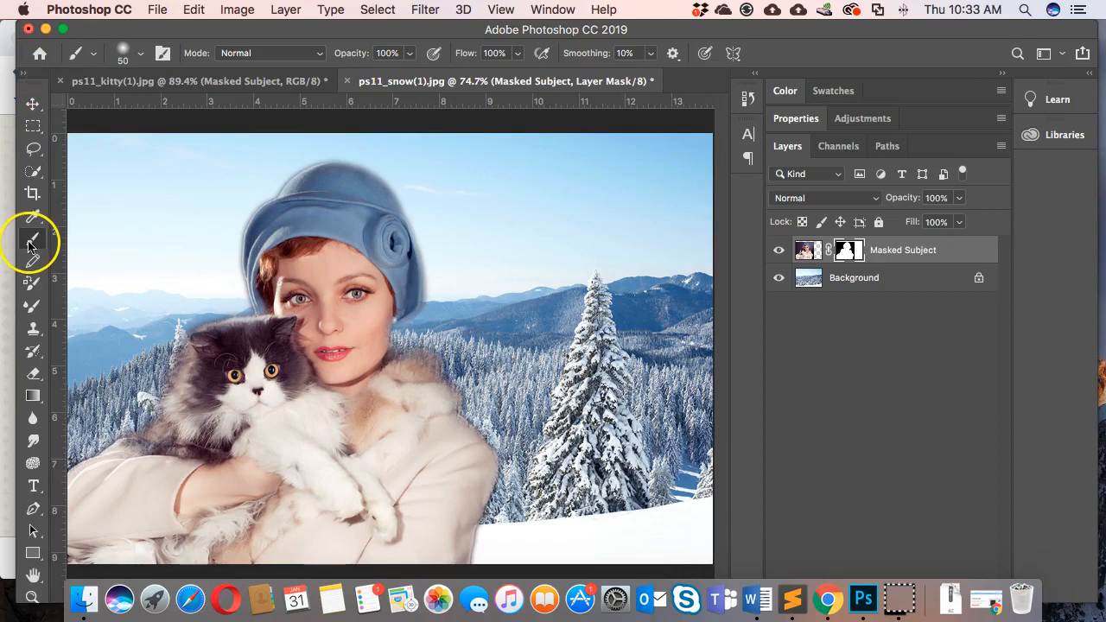
click(28, 77)
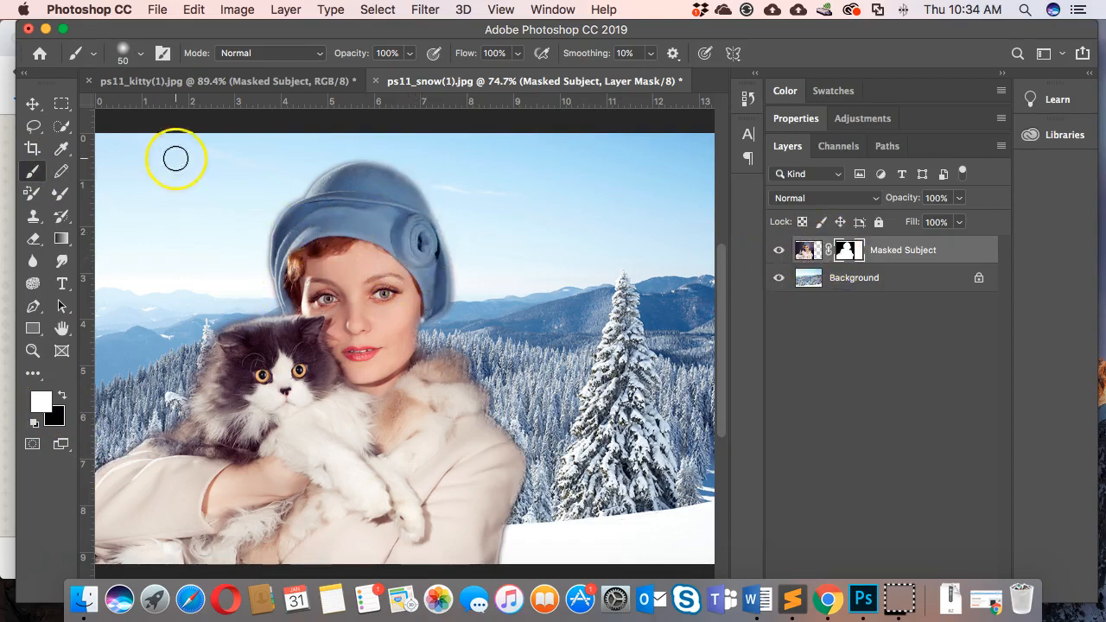
Set the brush hardness to 50% and paint white on the layer mask over the blue hat.
click(142, 54)
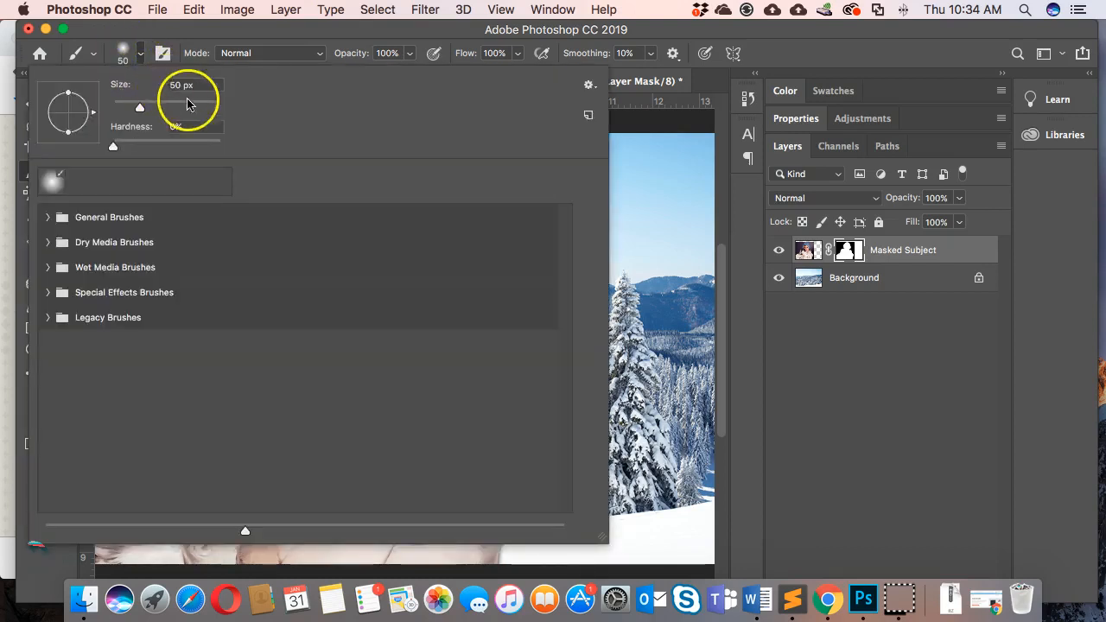
click(143, 146)
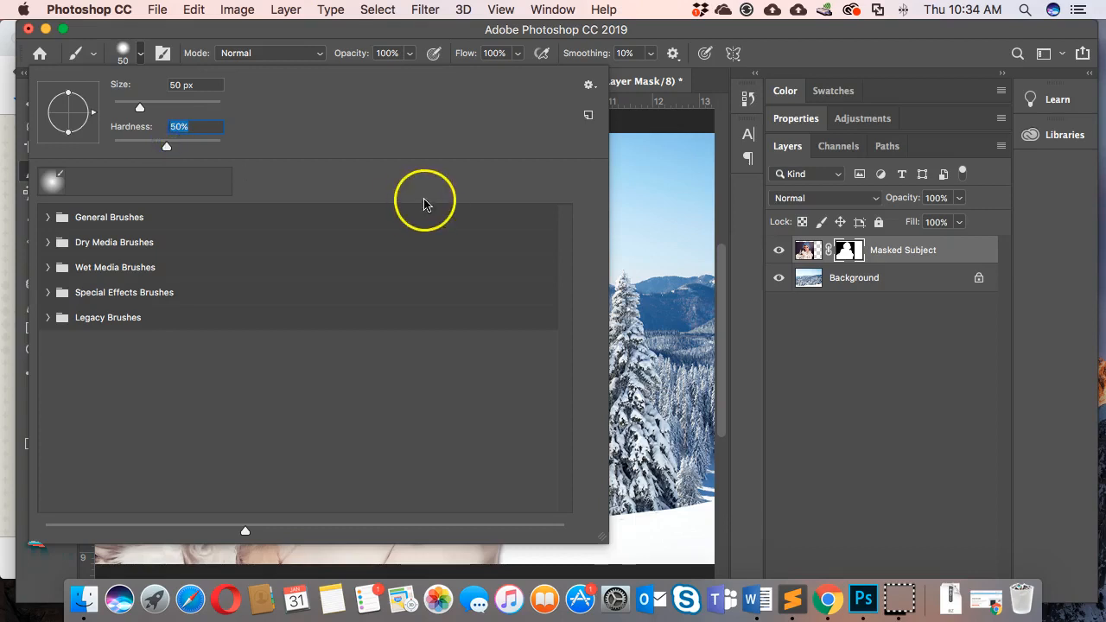
click(136, 50)
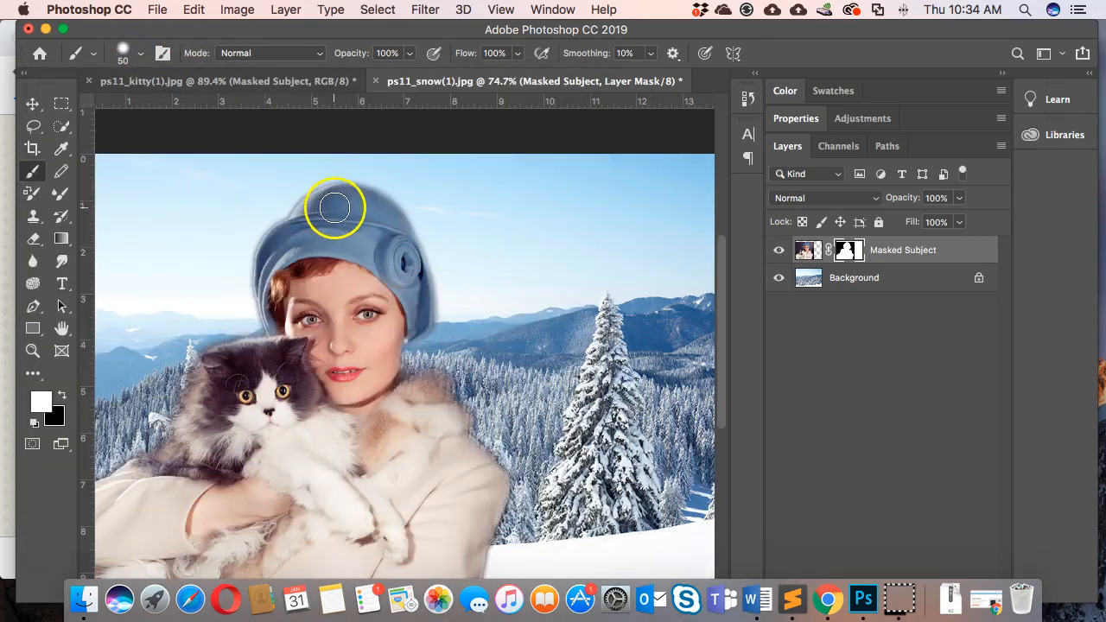
mouse_move(357, 219)
mouse_down()
mouse_move(390, 217)
mouse_move(415, 313)
mouse_move(410, 251)
mouse_move(433, 264)
mouse_move(439, 290)
mouse_move(450, 276)
mouse_move(449, 299)
mouse_move(435, 251)
mouse_move(478, 261)
mouse_up()
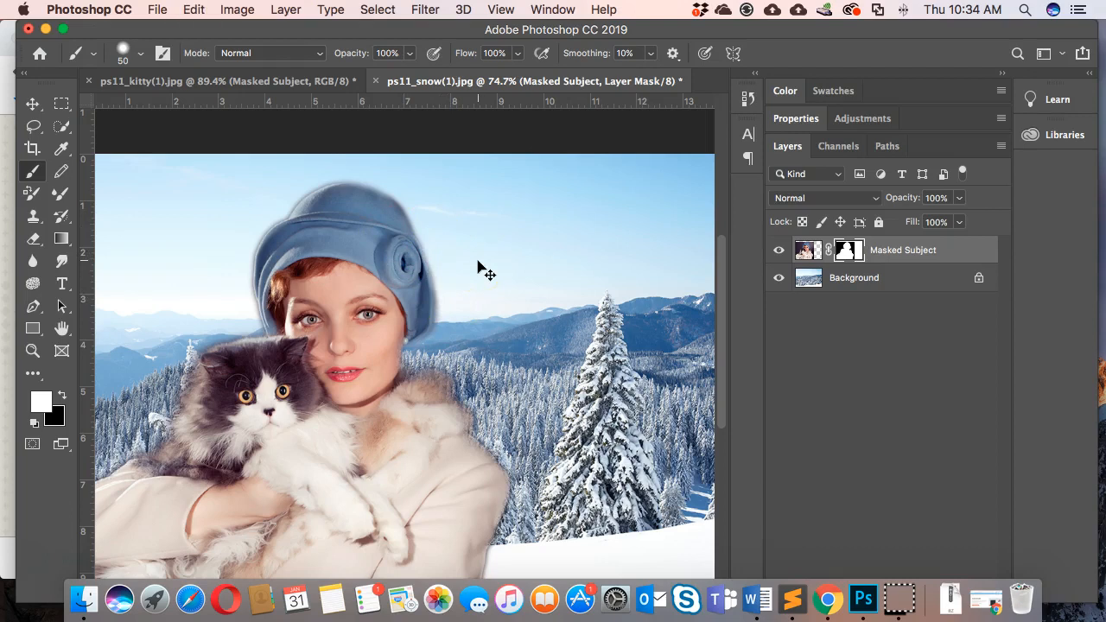
Step back through the document history to the Duplicate Layer state, restore the latest Brush Tool state and collapse the History panel.
click(552, 9)
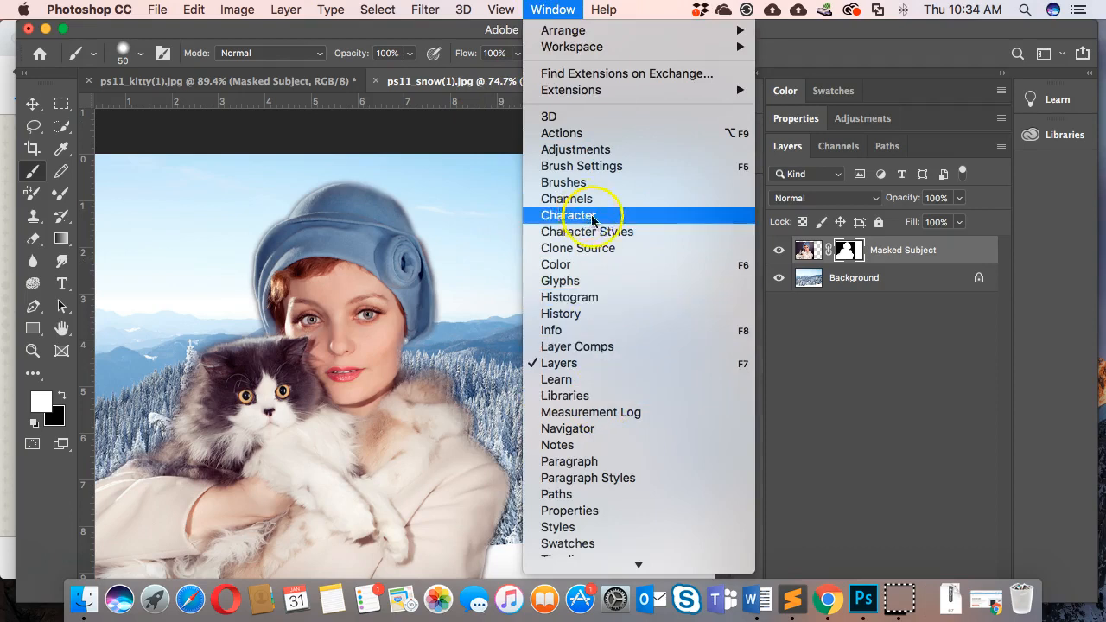
click(585, 313)
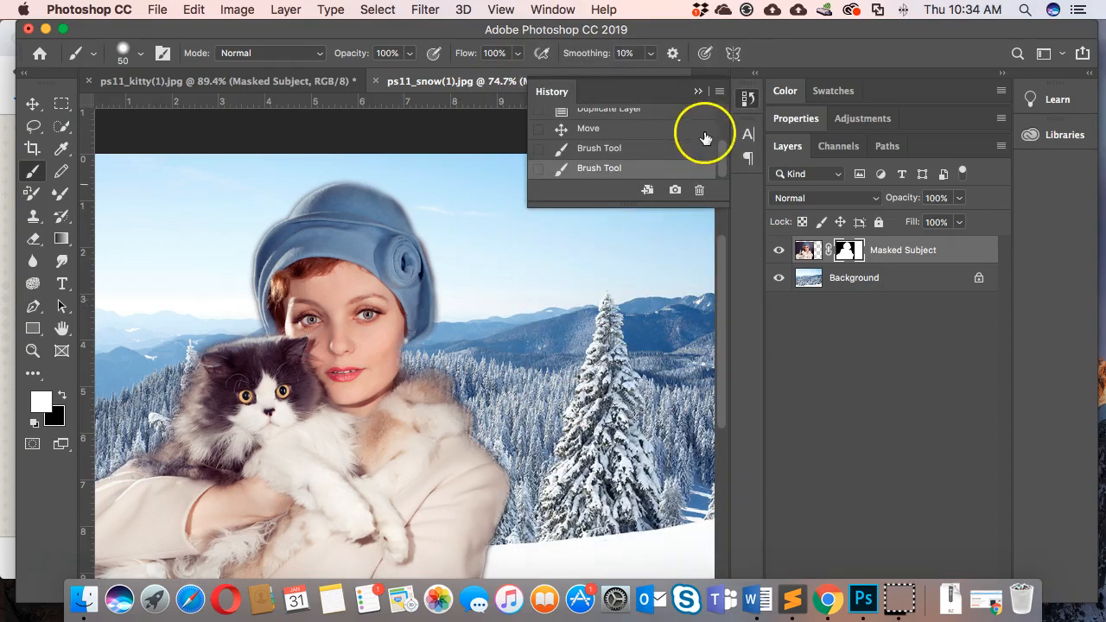
click(605, 148)
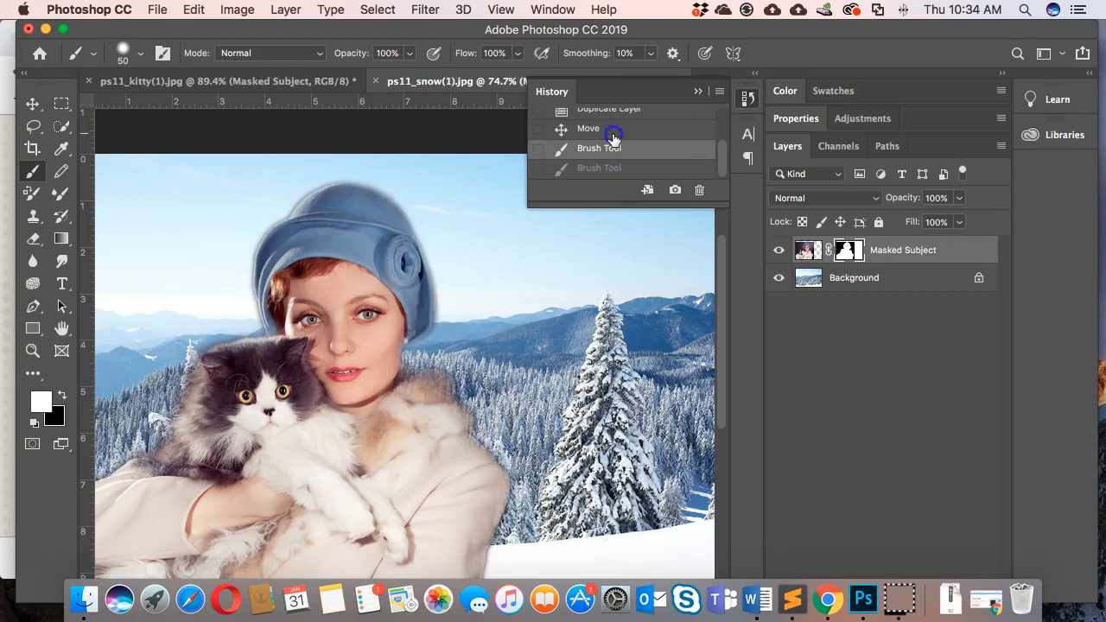
click(610, 112)
scroll(609, 116, up, 1)
scroll(609, 116, down, 1)
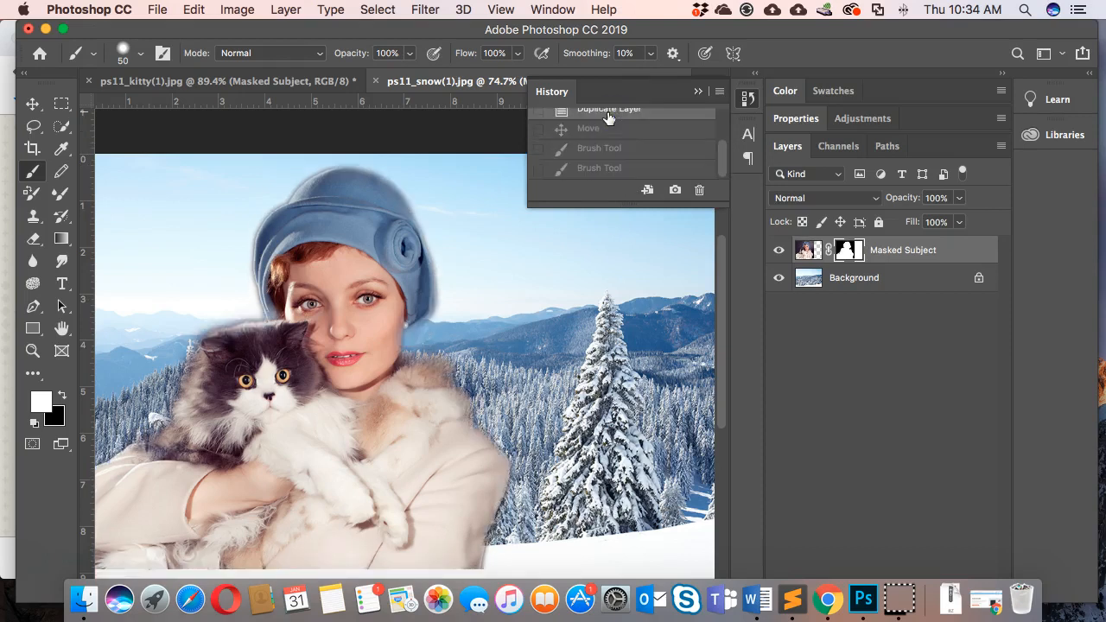
click(599, 166)
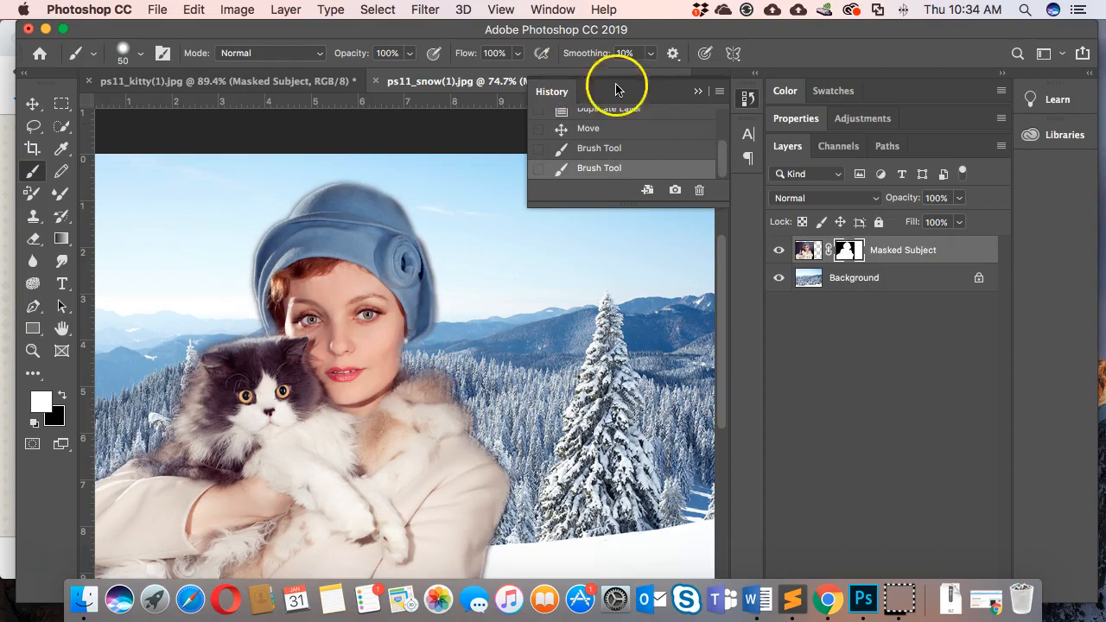
click(698, 91)
Paint white on the layer mask with the 50 px brush over the hat, face, fur collar, coat and cat.
mouse_move(402, 279)
mouse_down()
mouse_move(410, 254)
mouse_move(417, 264)
mouse_up()
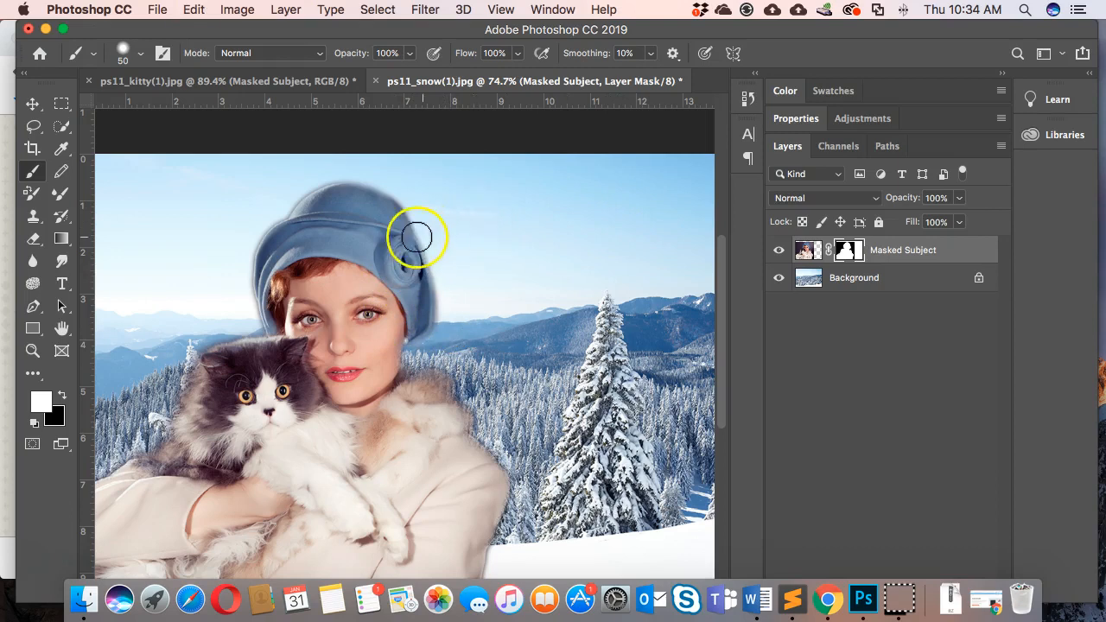
drag(395, 247, 393, 241)
mouse_move(366, 382)
mouse_down()
mouse_move(375, 390)
mouse_move(382, 333)
mouse_up()
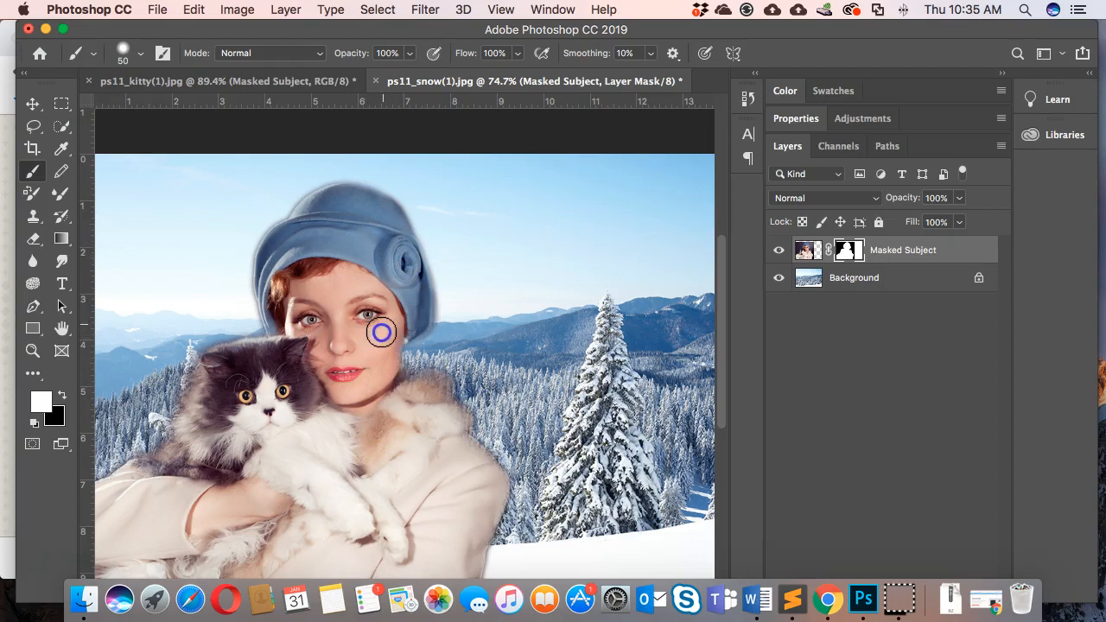
mouse_move(382, 379)
mouse_down()
mouse_move(420, 416)
mouse_move(425, 390)
mouse_move(433, 434)
mouse_up()
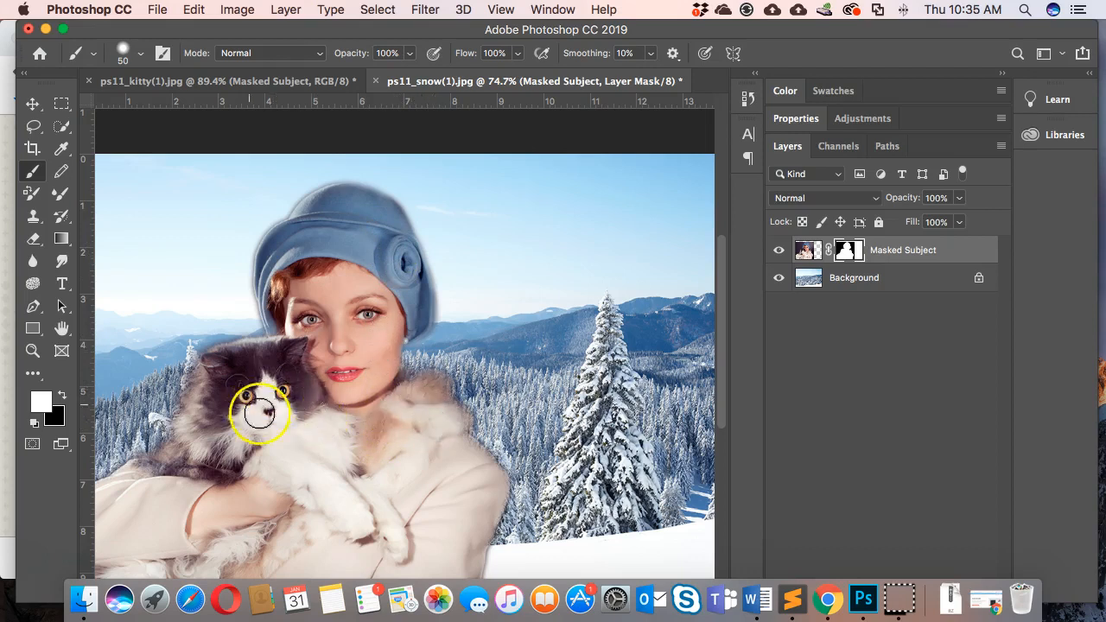
mouse_move(229, 395)
mouse_down()
mouse_move(313, 391)
mouse_move(234, 407)
mouse_move(249, 411)
mouse_move(198, 403)
mouse_move(190, 462)
mouse_move(143, 487)
mouse_move(141, 474)
mouse_move(167, 477)
mouse_move(155, 484)
mouse_up()
mouse_move(406, 510)
mouse_down()
mouse_move(446, 539)
mouse_move(452, 496)
mouse_move(450, 544)
mouse_move(481, 515)
mouse_move(454, 439)
mouse_move(490, 484)
mouse_move(424, 385)
mouse_move(398, 384)
mouse_move(436, 394)
mouse_up()
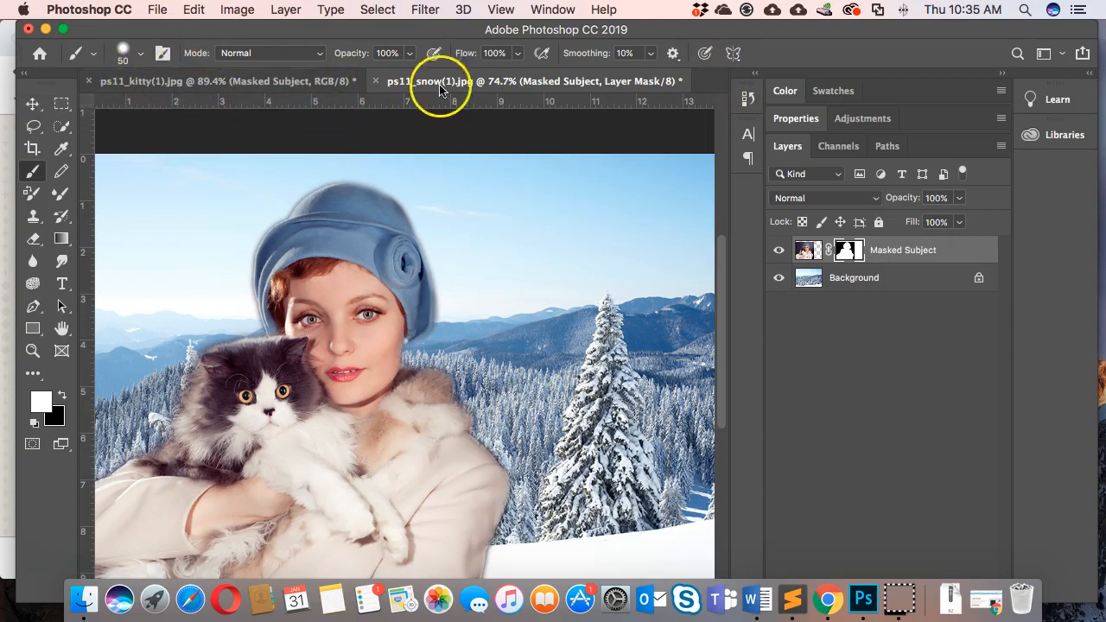
Start saving the composite under a new name in Photoshop format with layers included.
scroll(501, 216, up, 1)
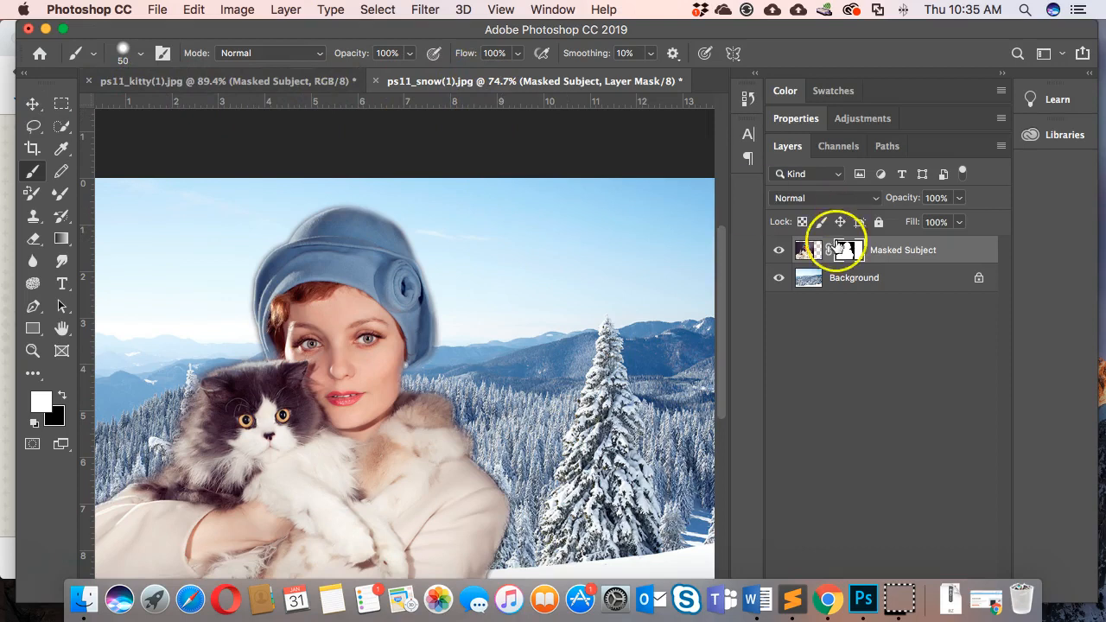
scroll(545, 314, down, 1)
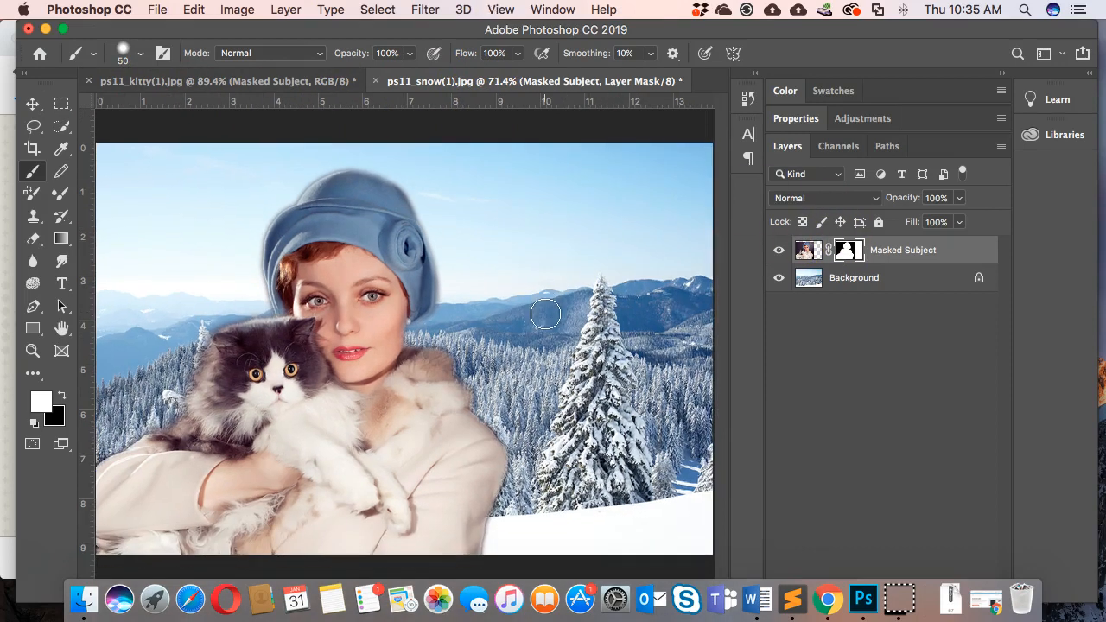
click(157, 10)
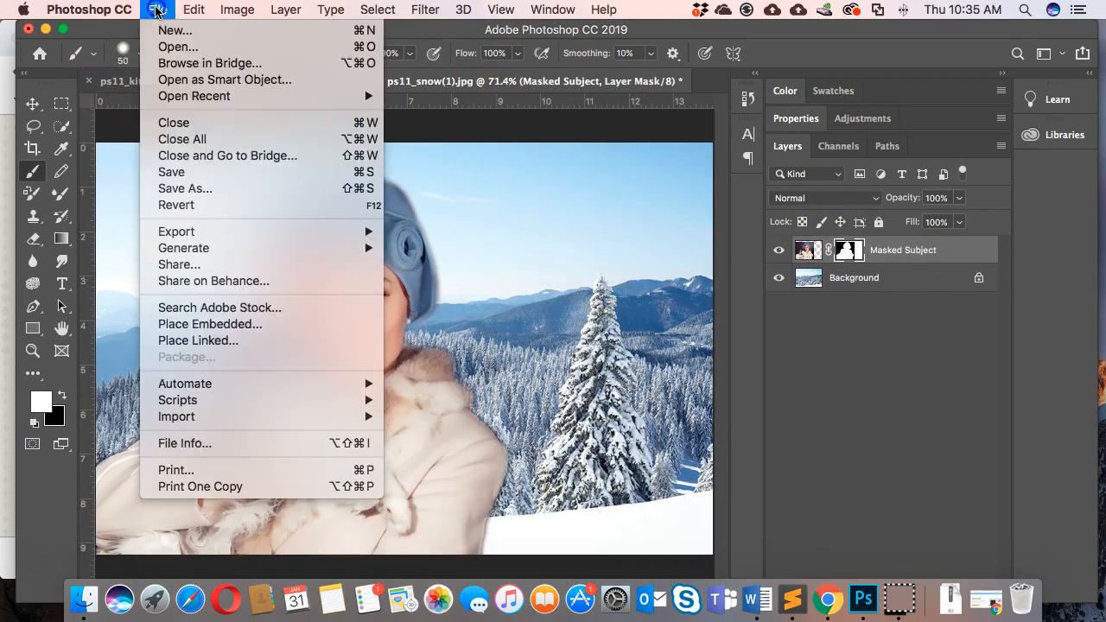
click(170, 188)
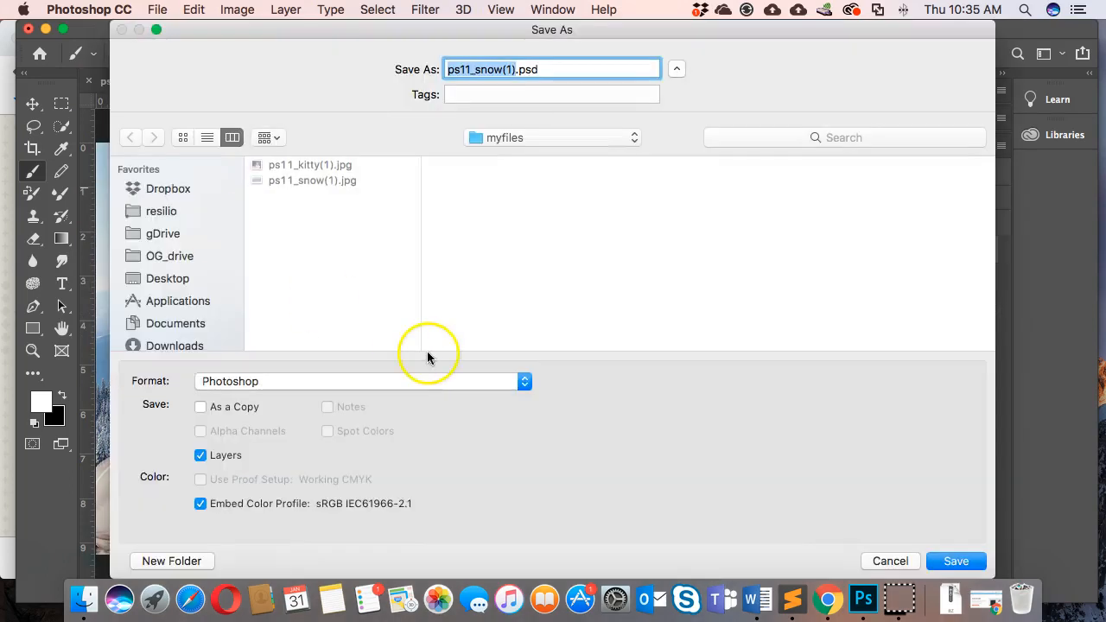
click(329, 383)
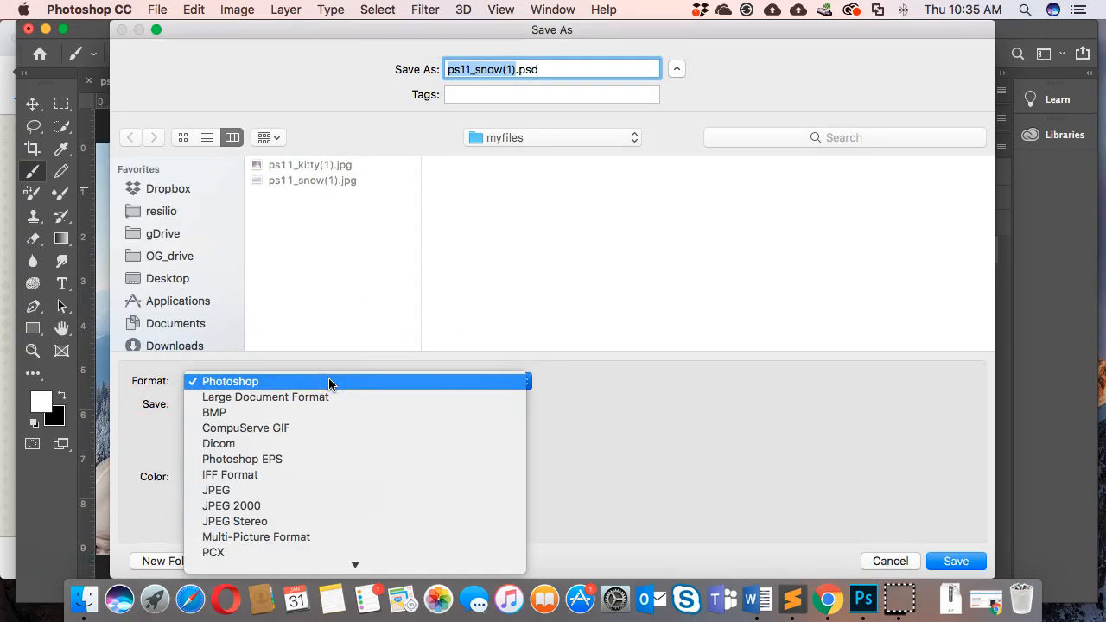
drag(328, 377, 249, 381)
click(276, 383)
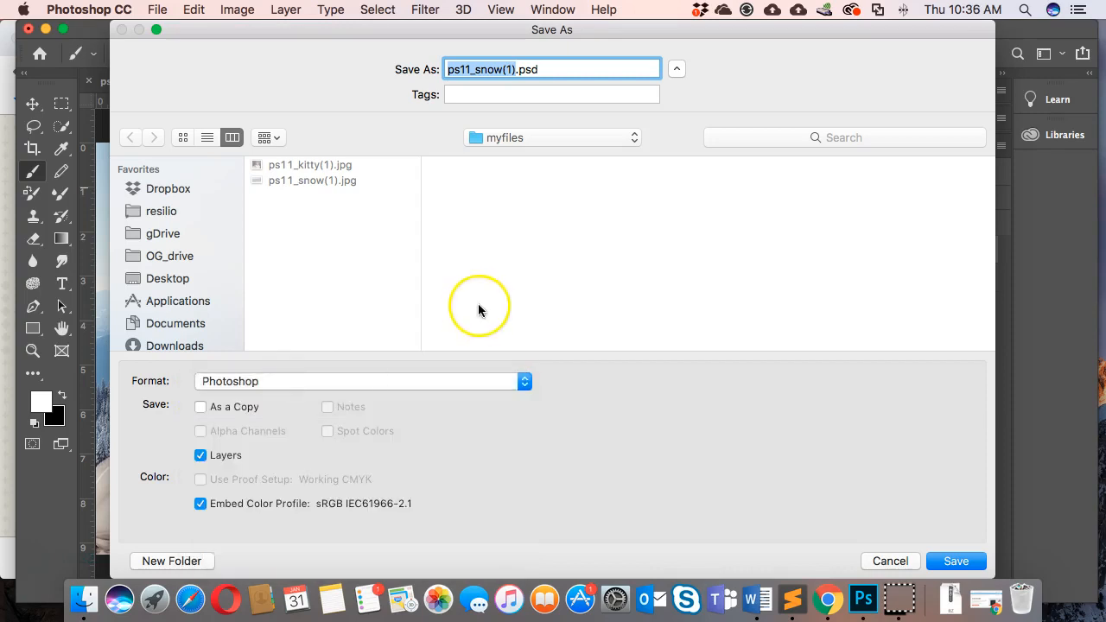
Name the file Assignment_01_1.psd and save it in the myfiles folder with Maximize Compatibility enabled.
click(522, 73)
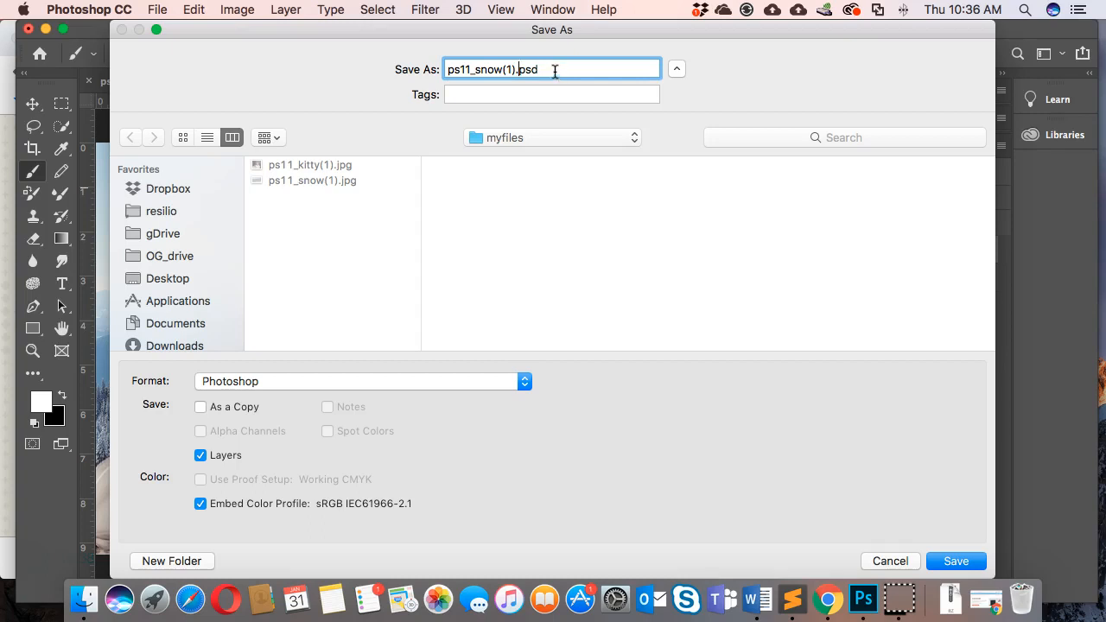
click(529, 71)
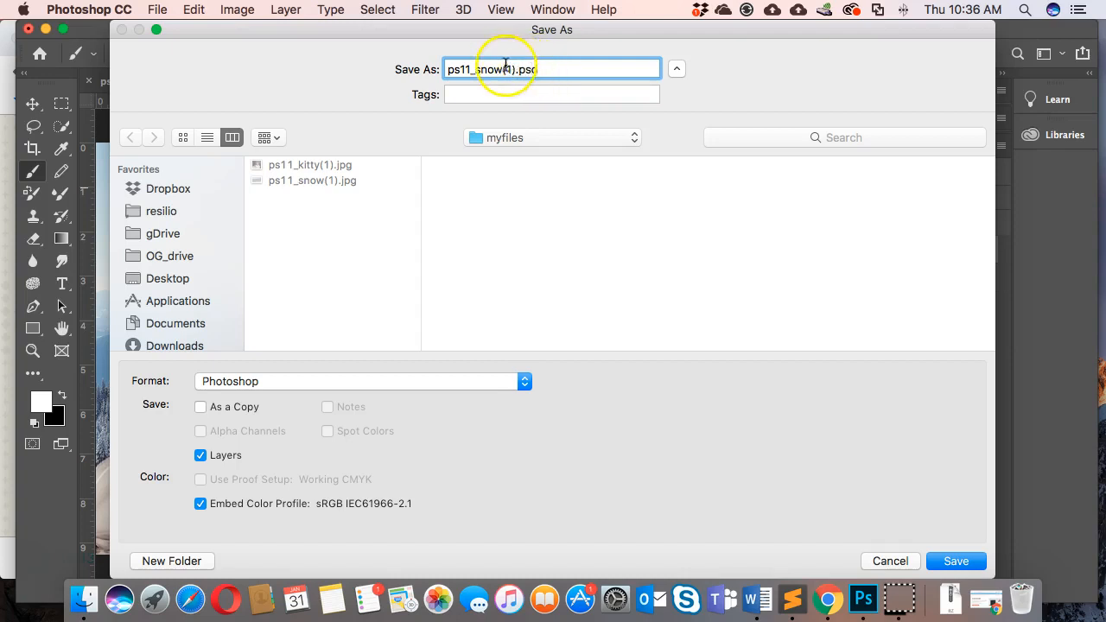
drag(515, 69, 330, 57)
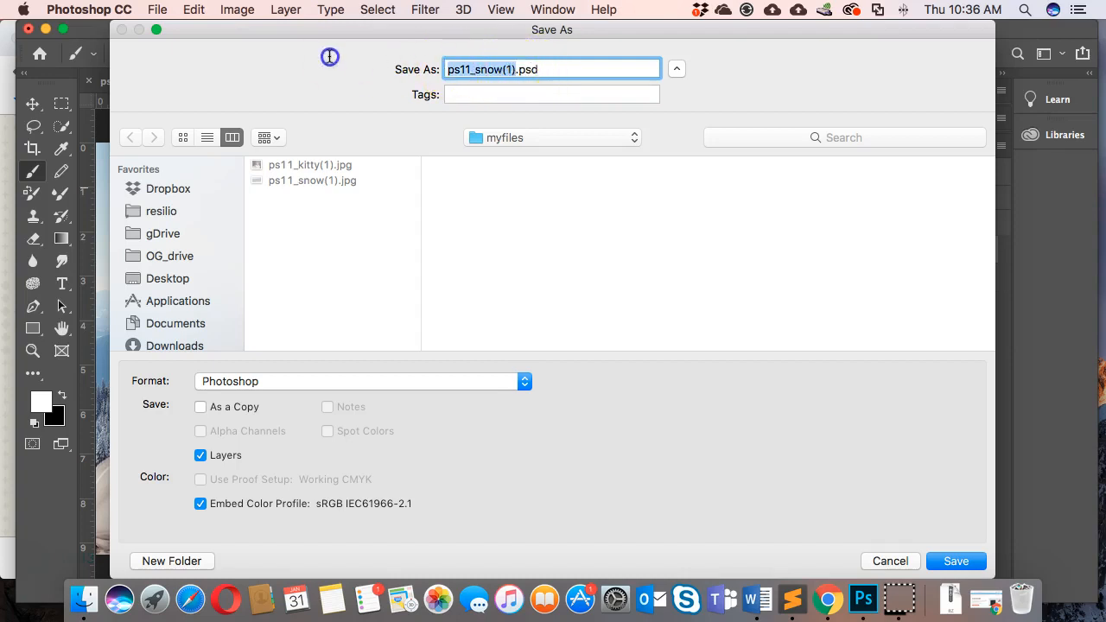
text(Assignment_0)
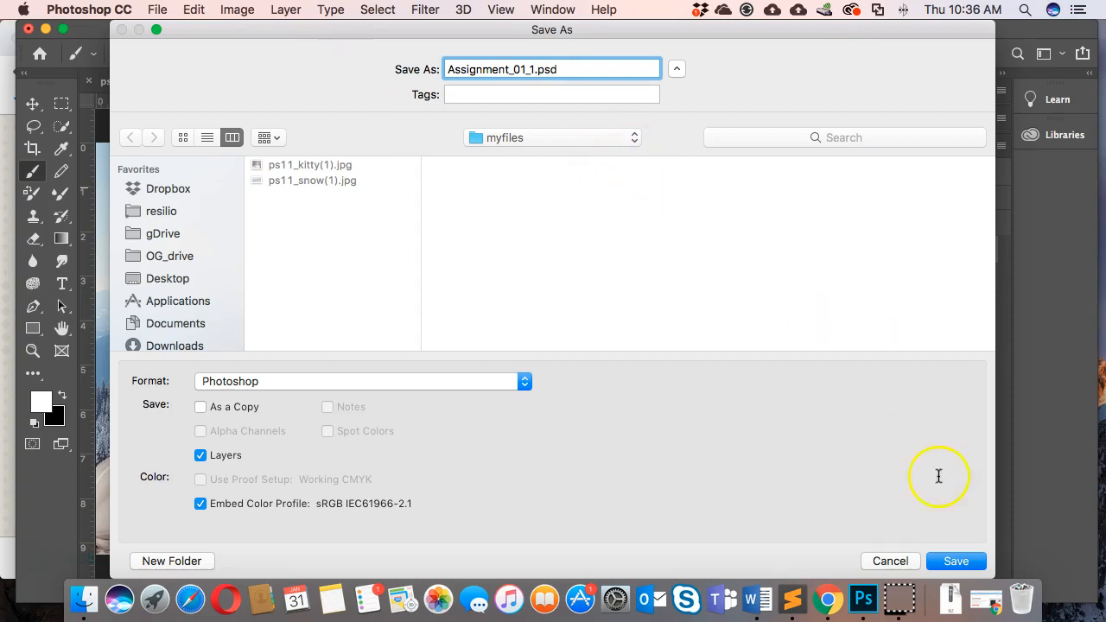
click(957, 562)
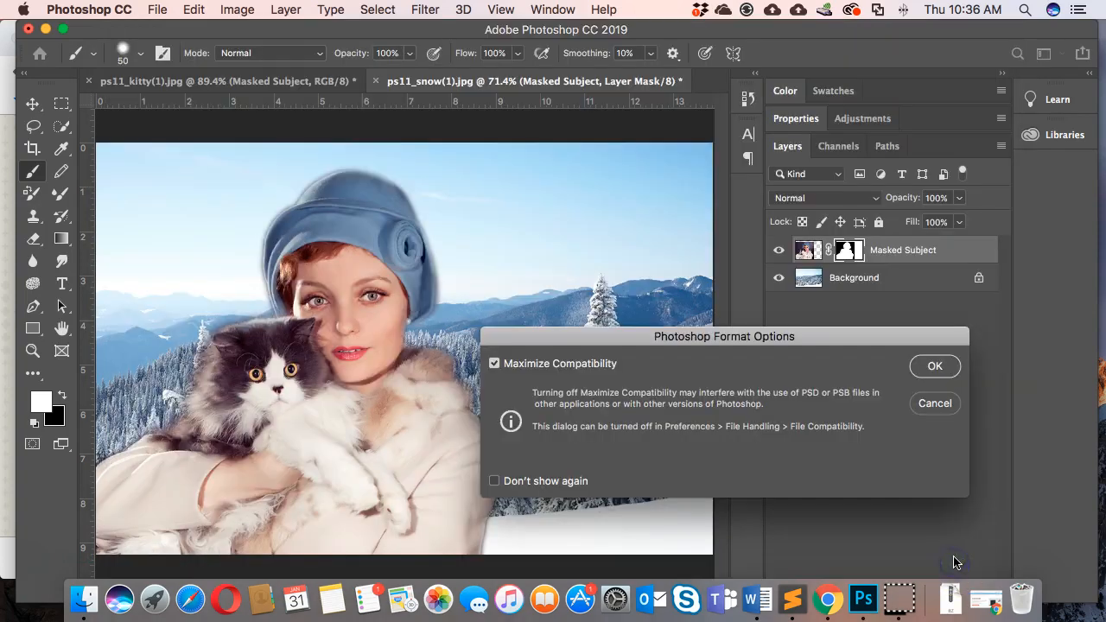
click(935, 369)
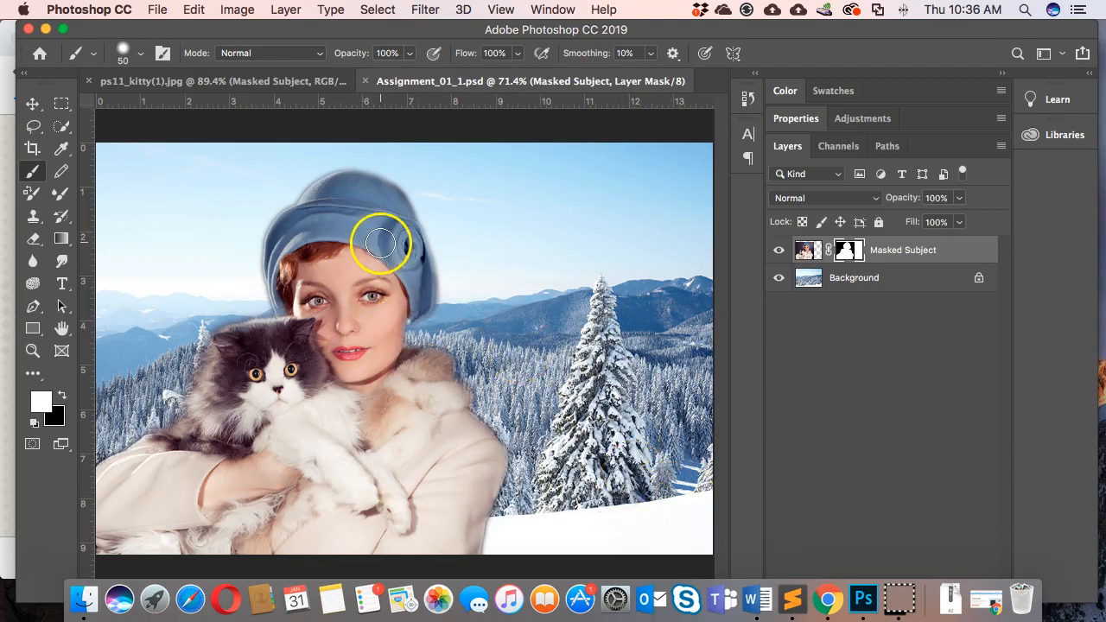
Switch to Chrome, open the 01.1 Selection and Extraction assignment and review its instructions down to the grading rubric.
key(super+Tab)
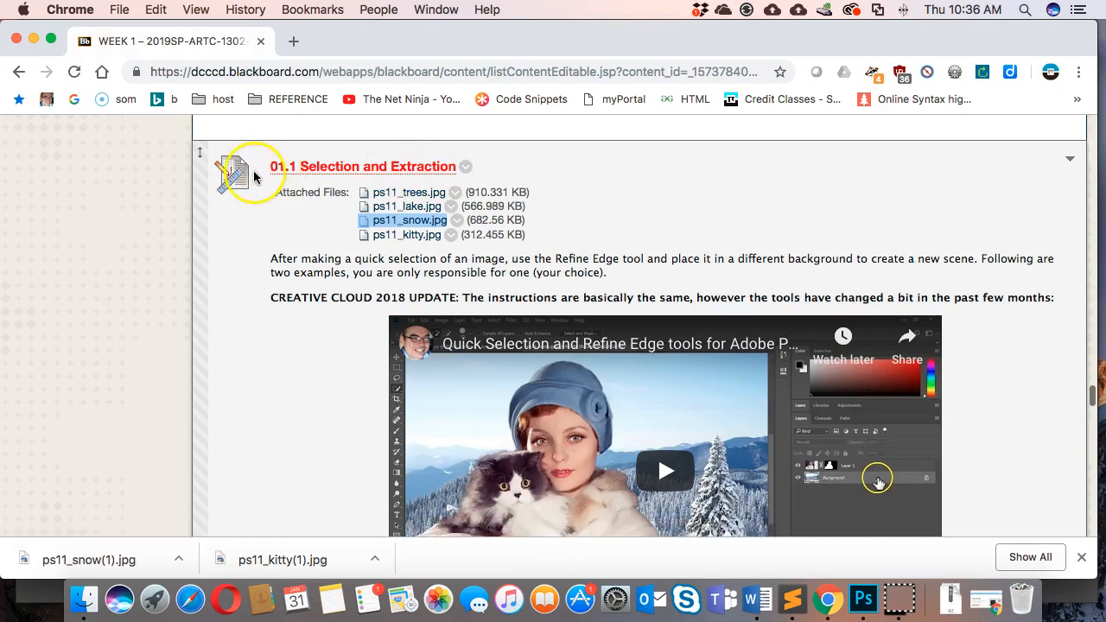
click(418, 173)
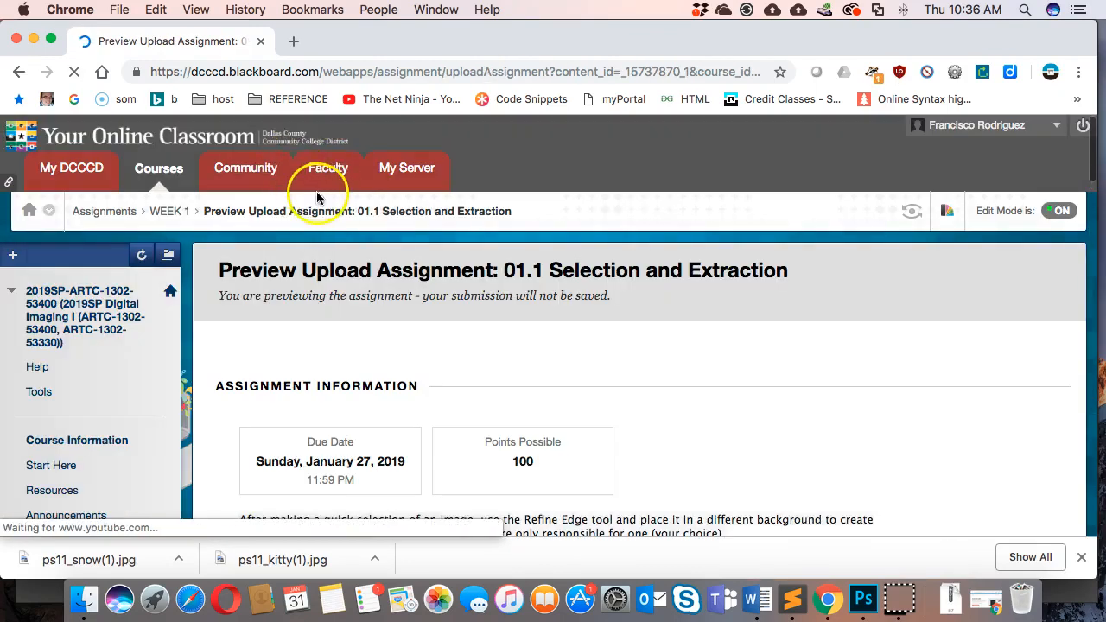
scroll(316, 198, down, 20)
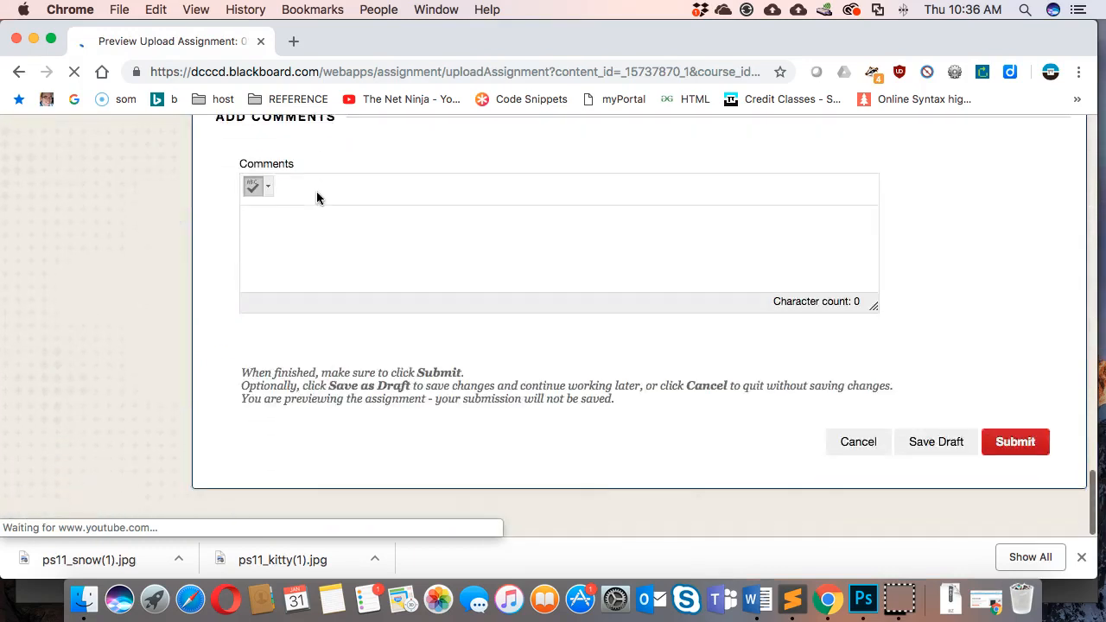
scroll(388, 239, down, 6)
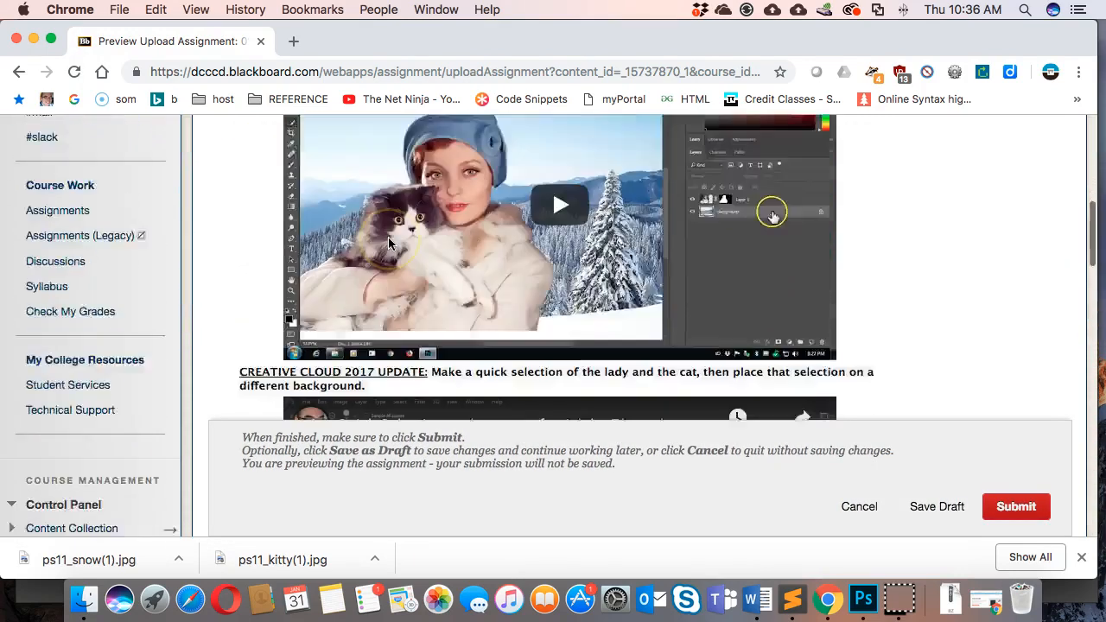
scroll(388, 243, down, 5)
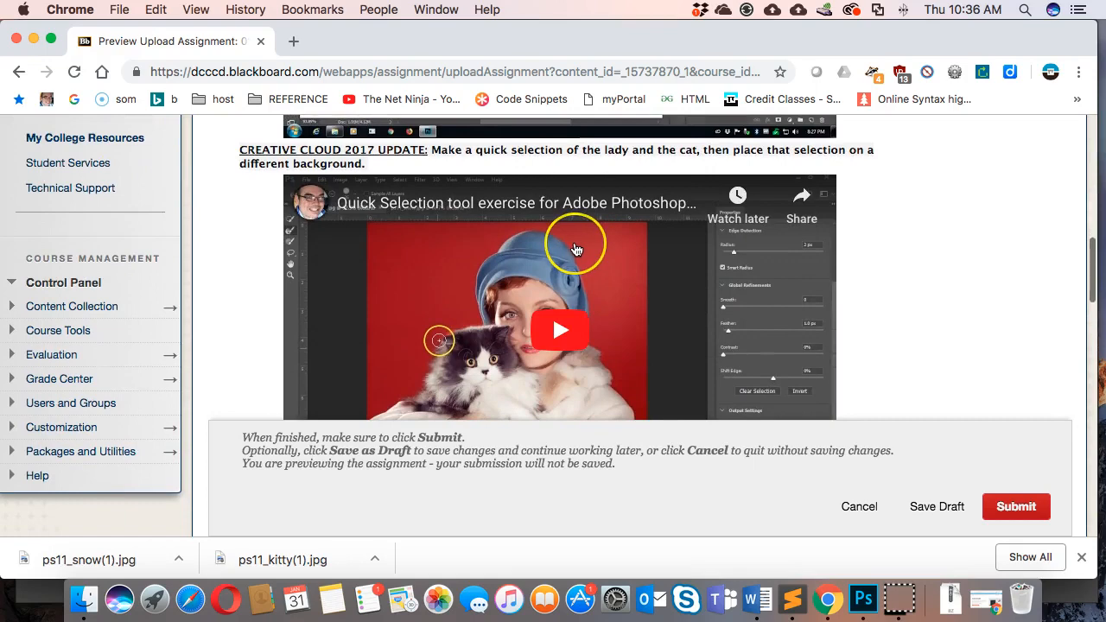
scroll(576, 249, up, 8)
scroll(576, 249, down, 12)
scroll(576, 249, down, 12)
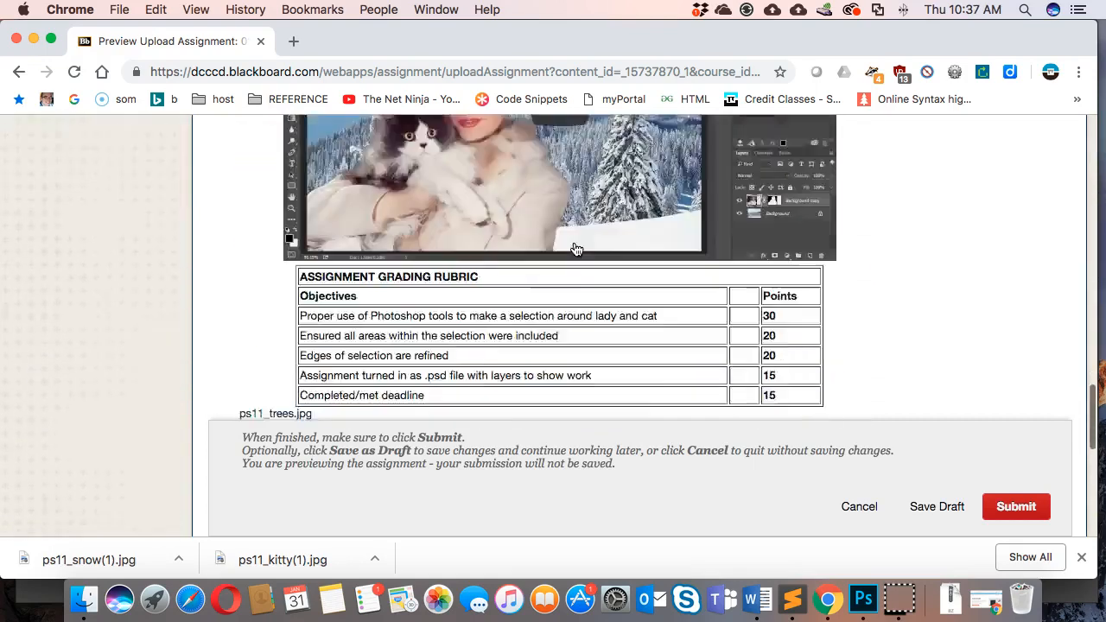
Attach Assignment_01_1.psd from the myfiles folder on the Desktop to the assignment submission.
click(494, 215)
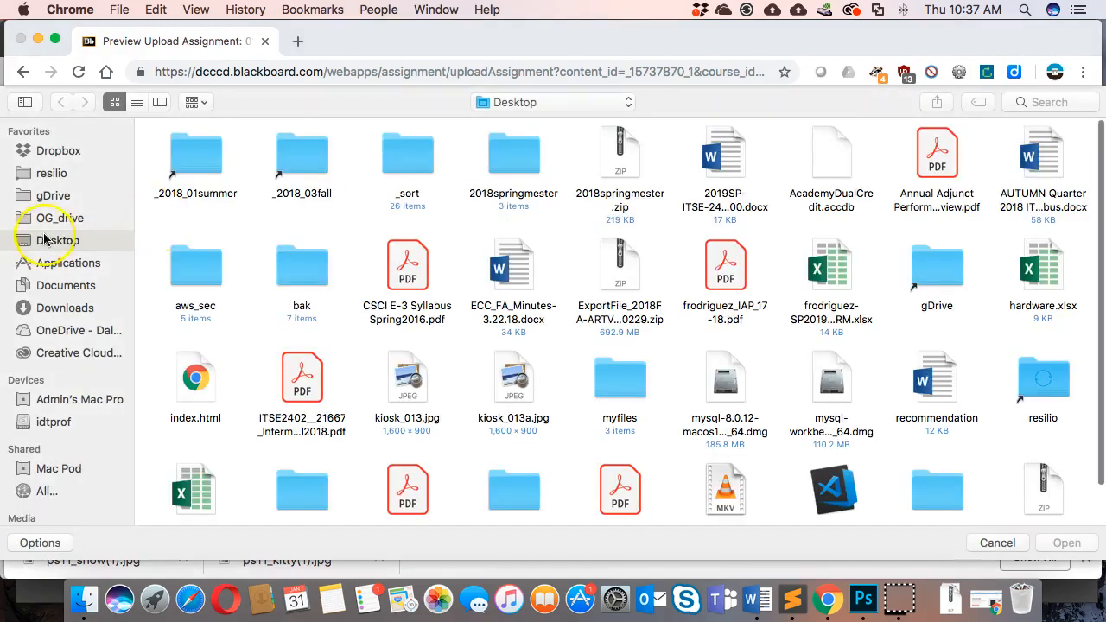
click(137, 102)
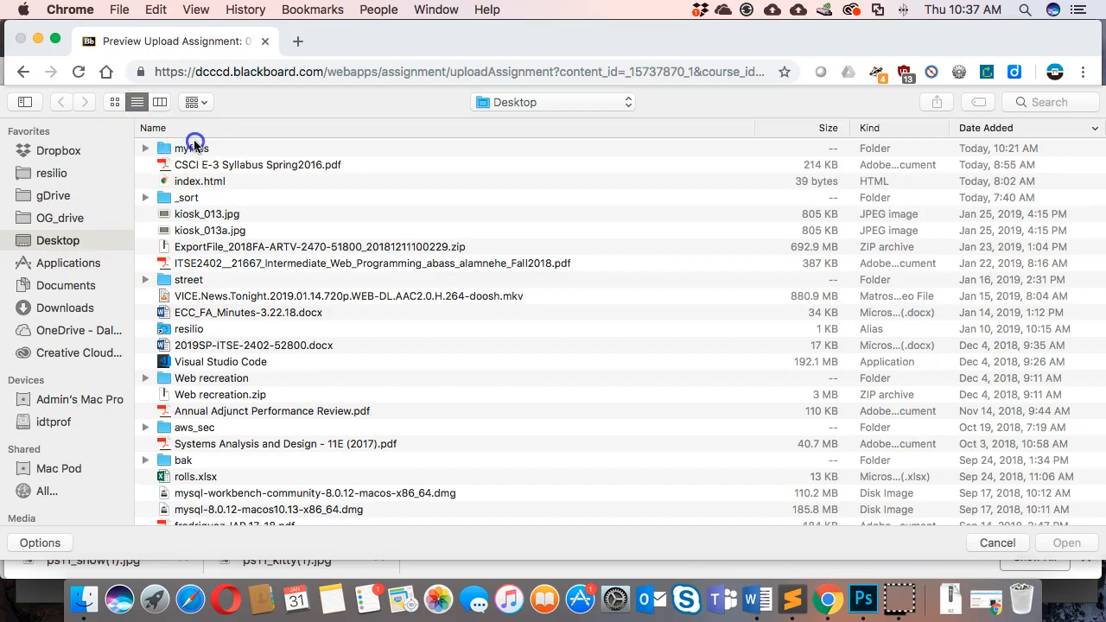
double_click(191, 149)
click(223, 150)
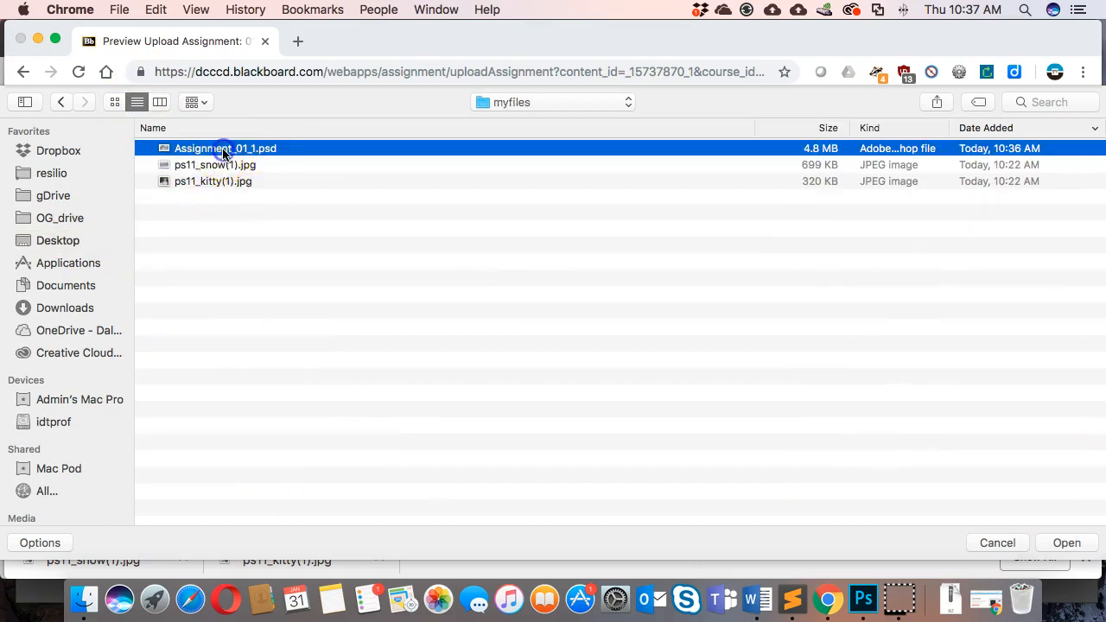
click(1075, 545)
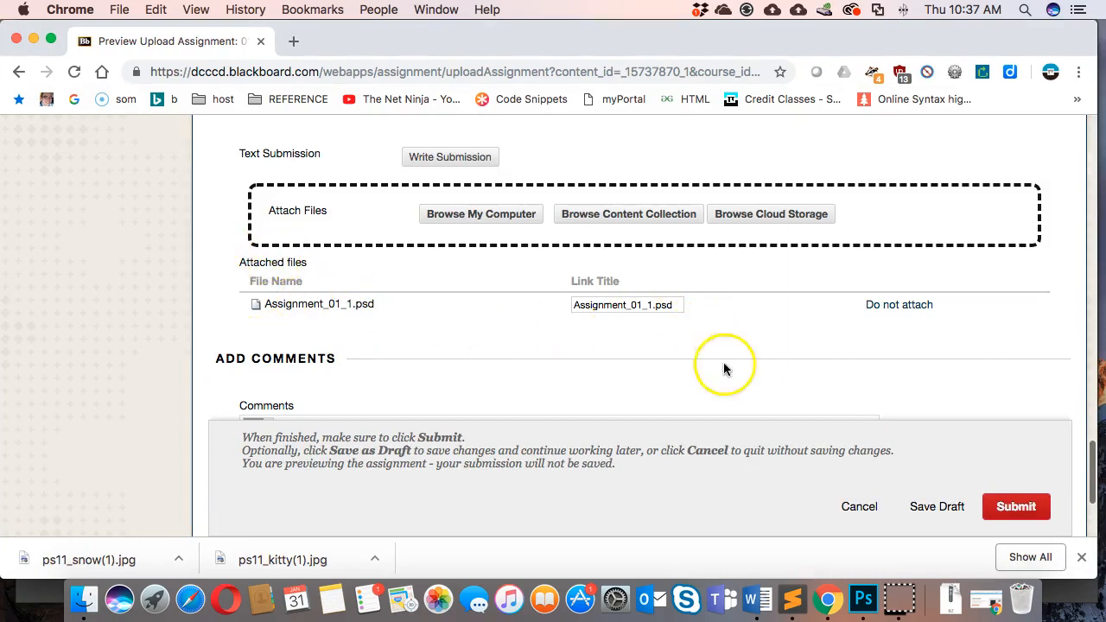
click(1032, 516)
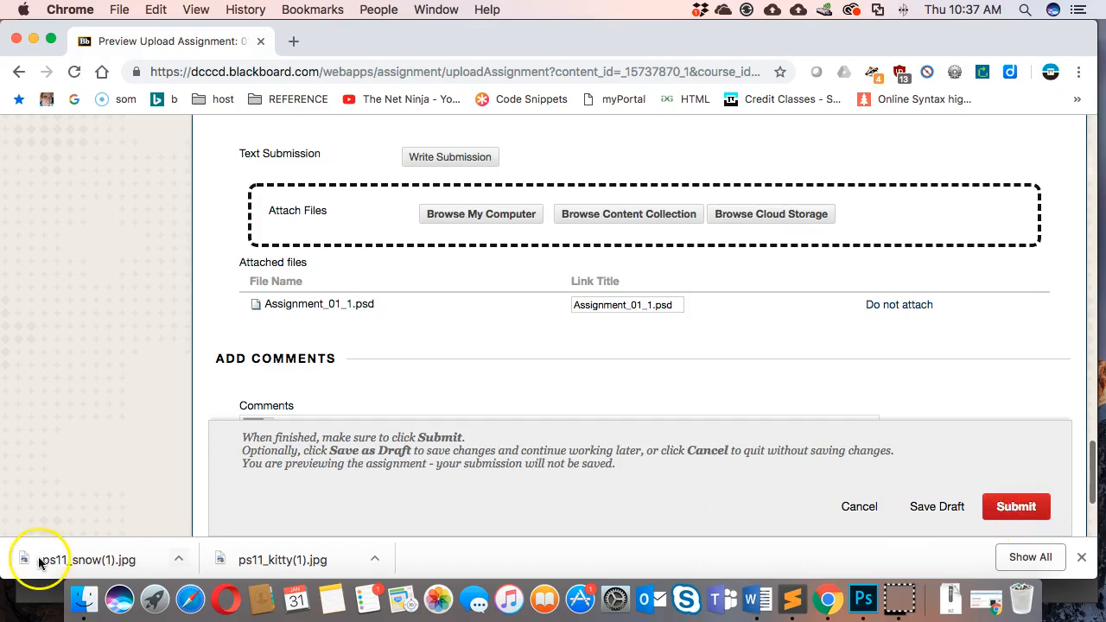